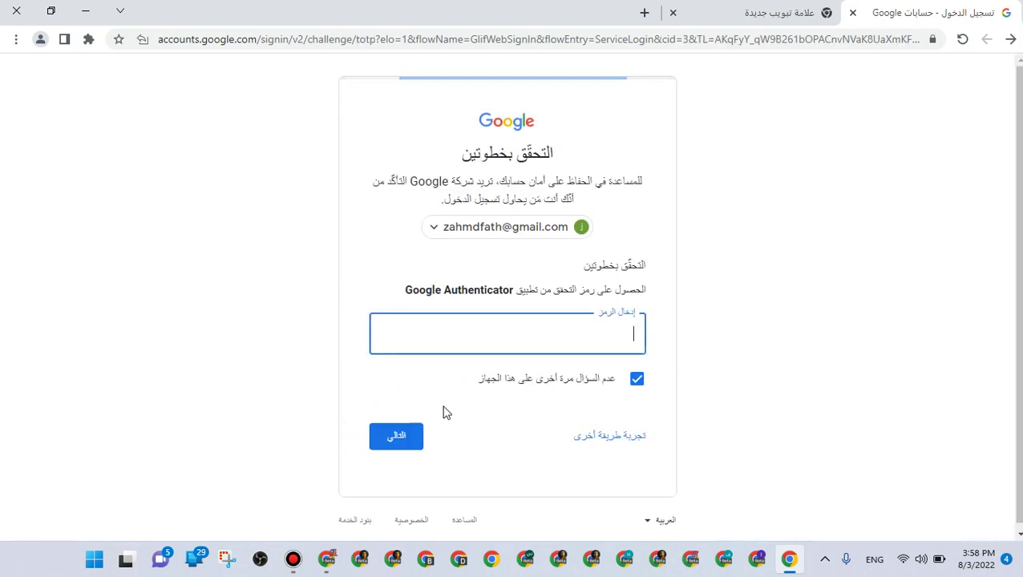
Enter the remaining Google Authenticator digits in the code field and submit the verification
left_click_drag(409, 290, 517, 289)
left_click(544, 341)
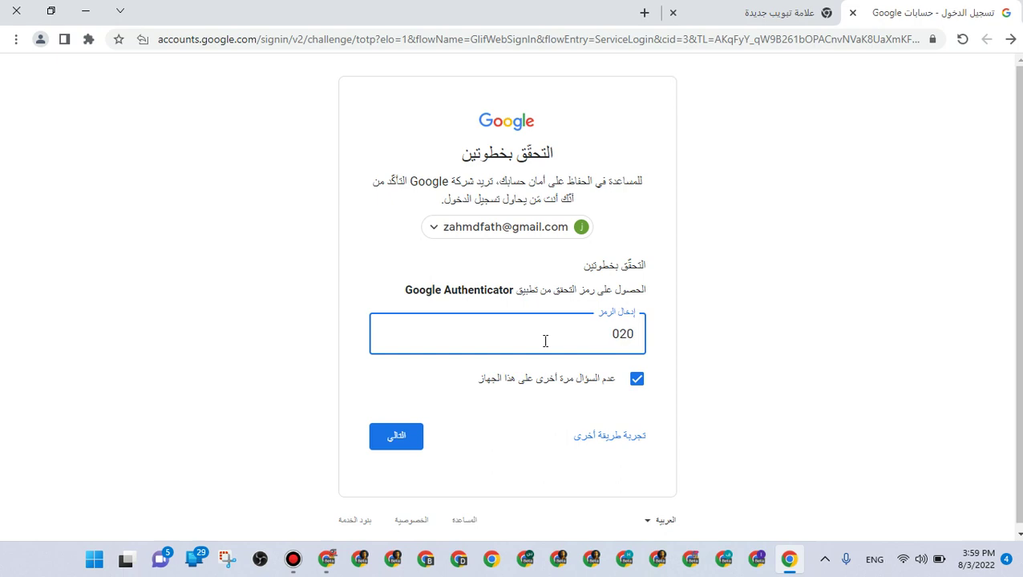
type("23")
left_click(396, 436)
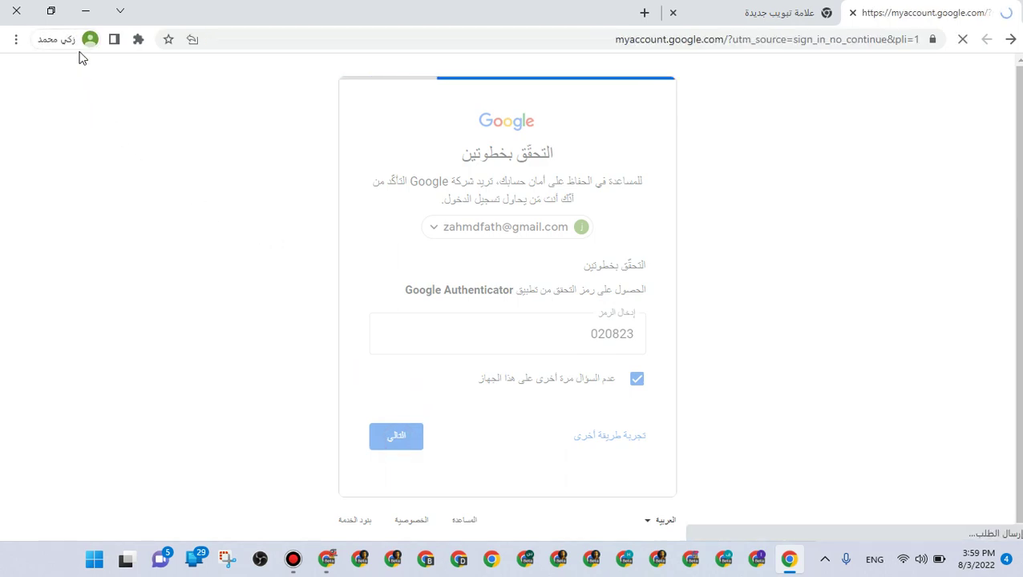
Turn on Chrome sync from the profile menu, then go back to the account Home page
left_click(81, 41)
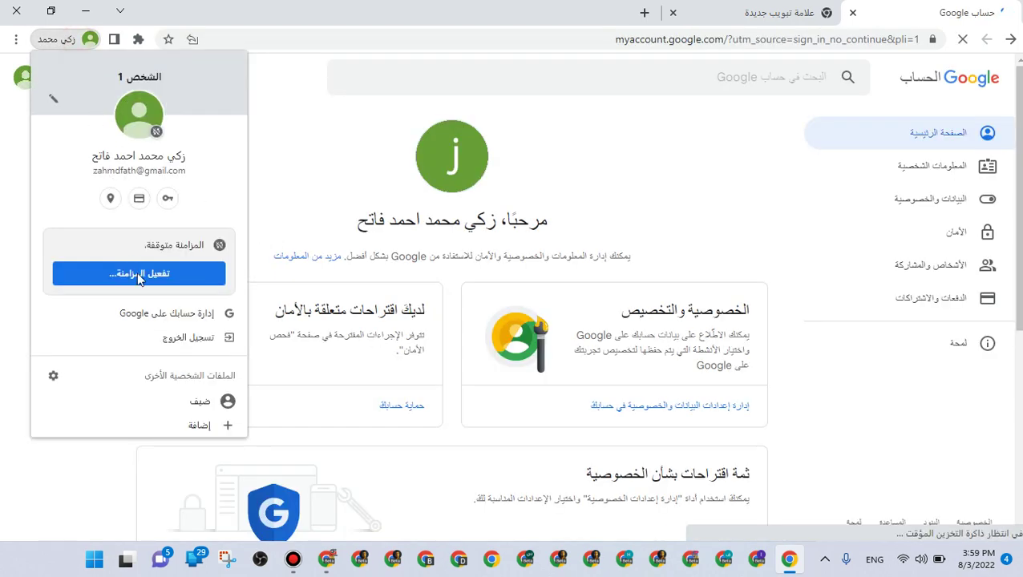
left_click(61, 77)
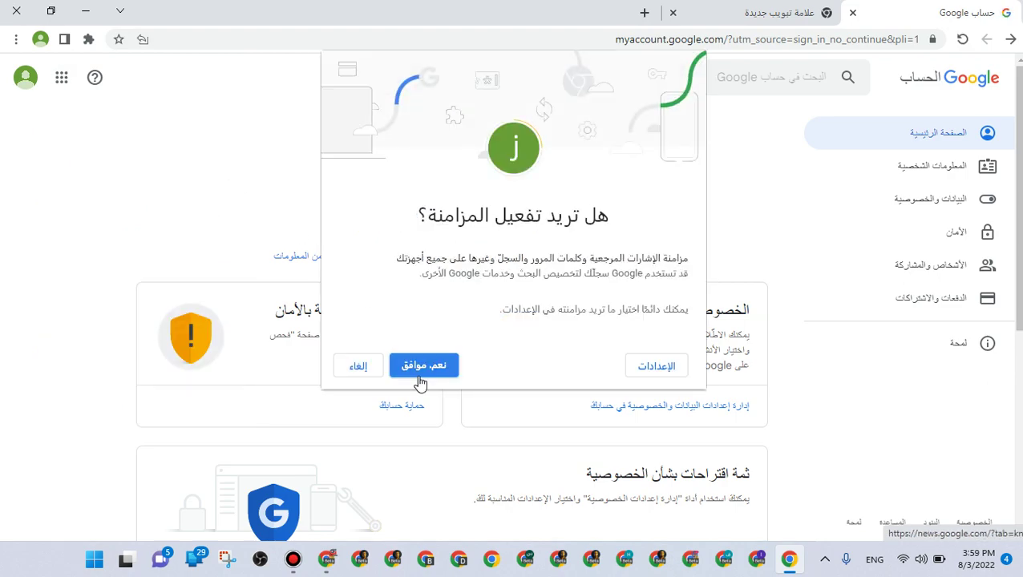
left_click(438, 376)
left_click(915, 144)
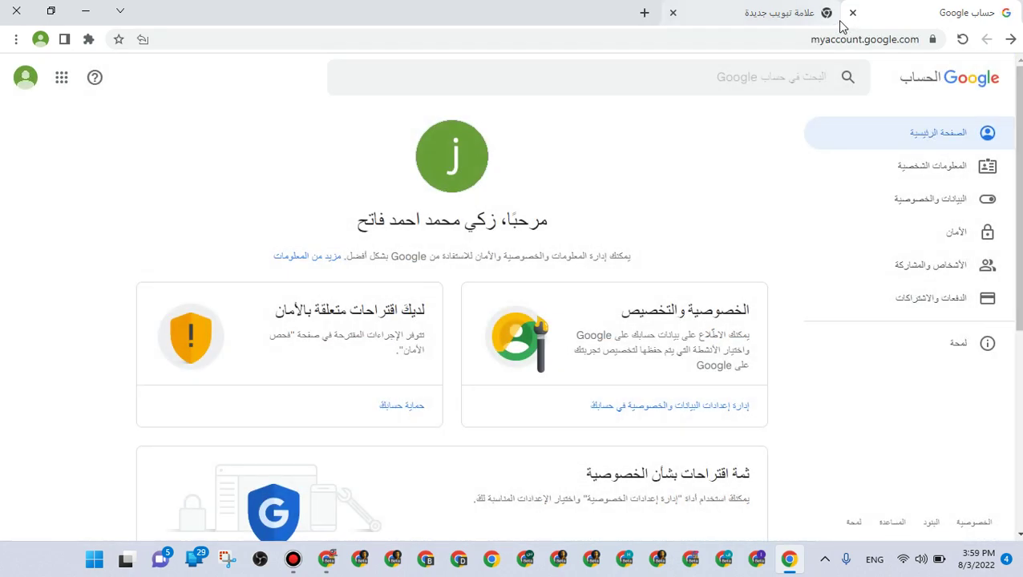
left_click(897, 173)
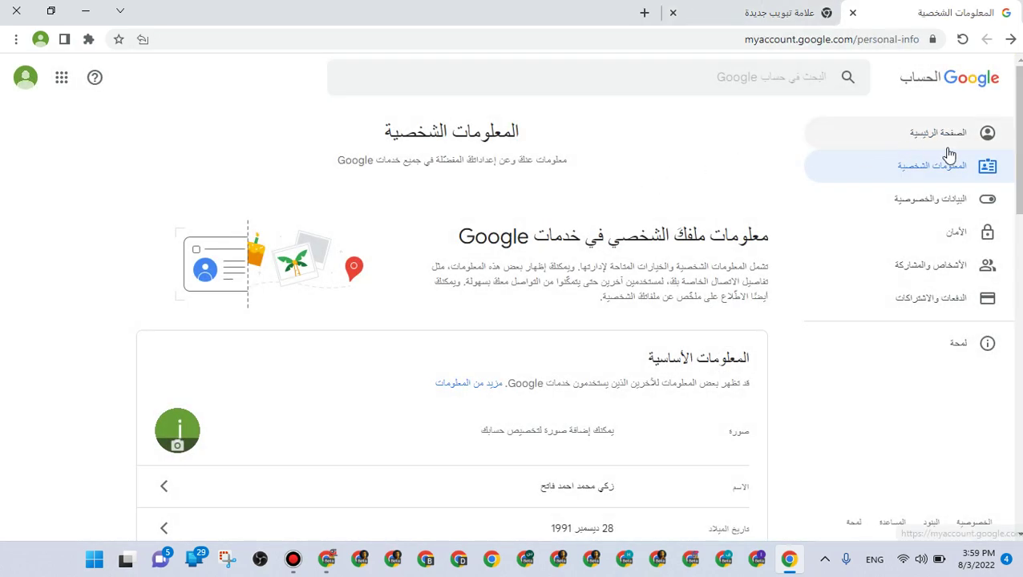
left_click(823, 146)
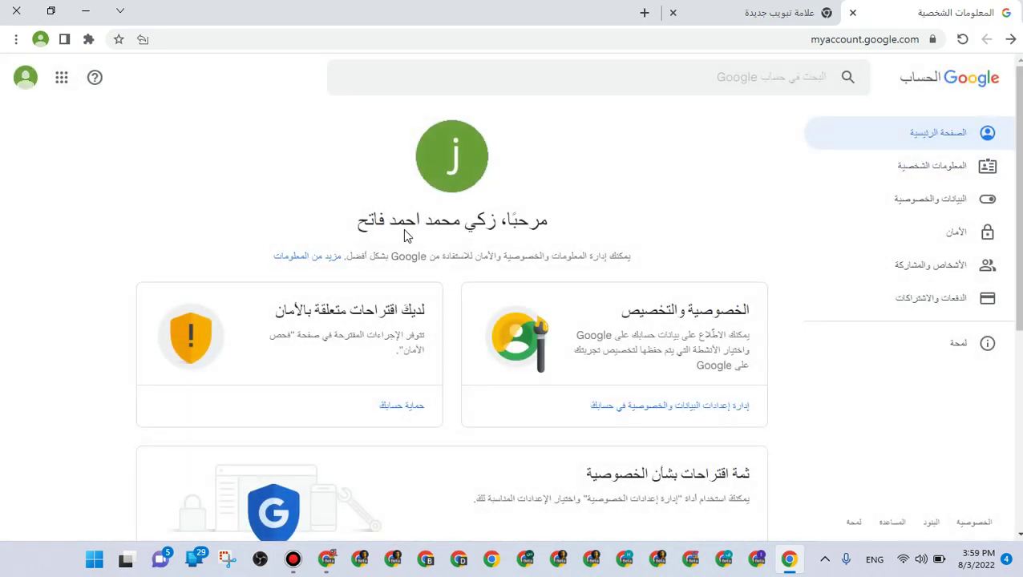
Upload the portrait photo from the جاهز folder and save it as the profile picture
left_click(461, 188)
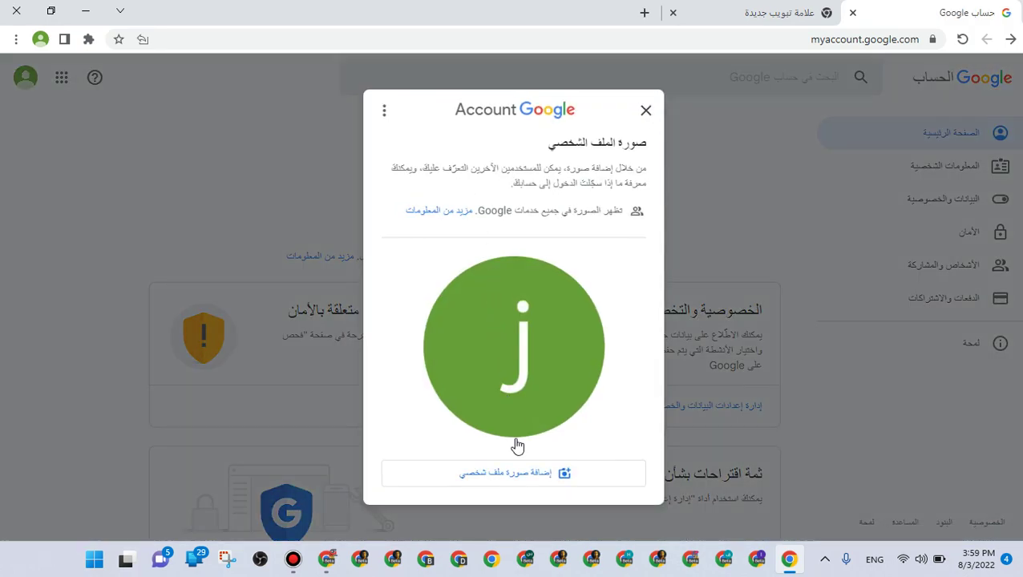
left_click(532, 485)
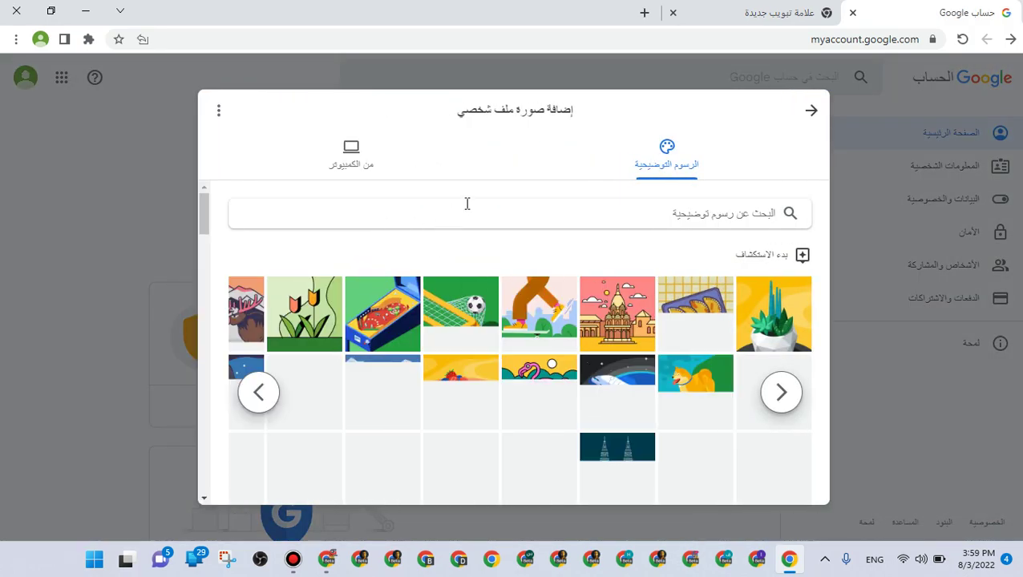
left_click(353, 152)
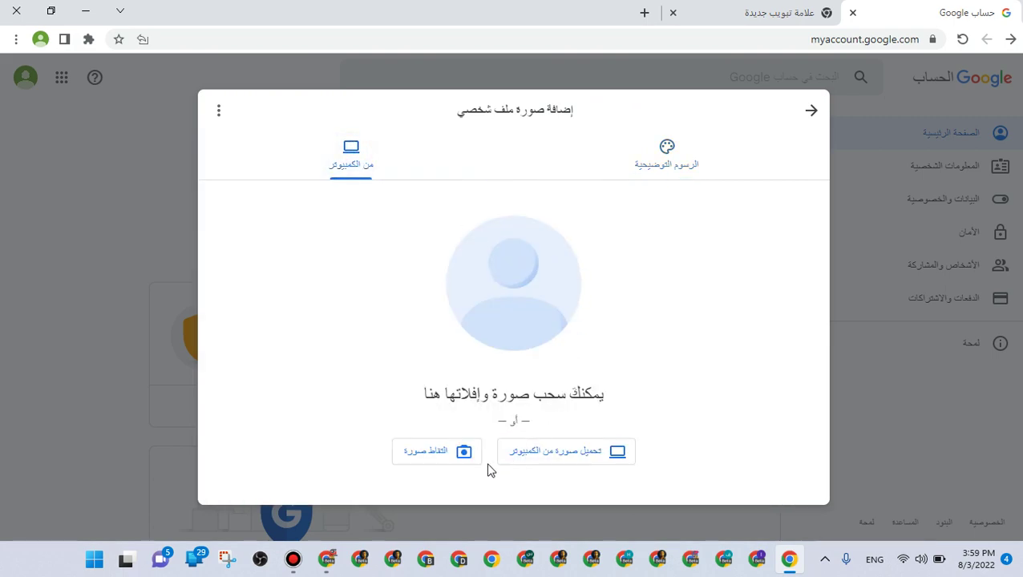
left_click(513, 454)
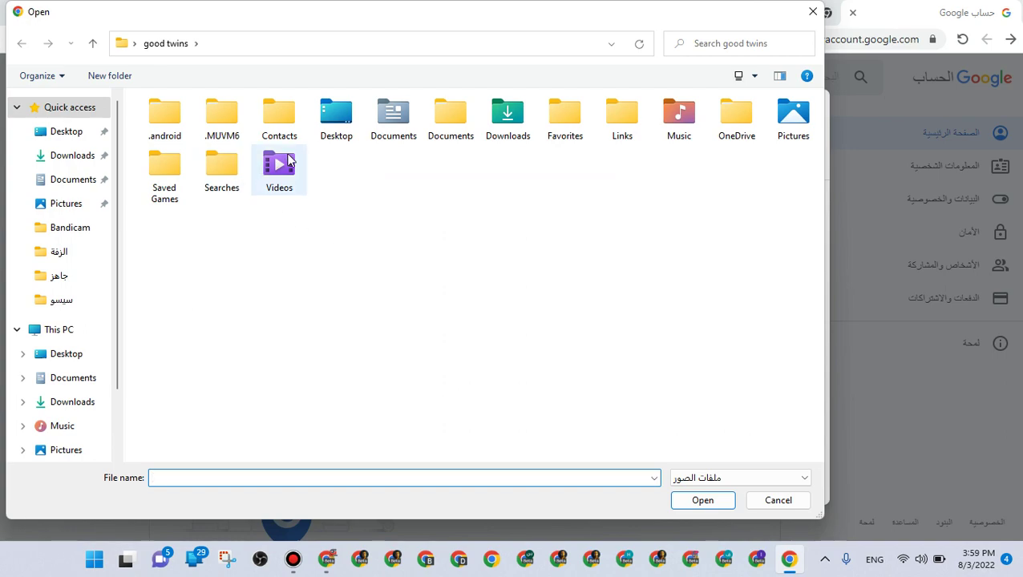
left_click(74, 305)
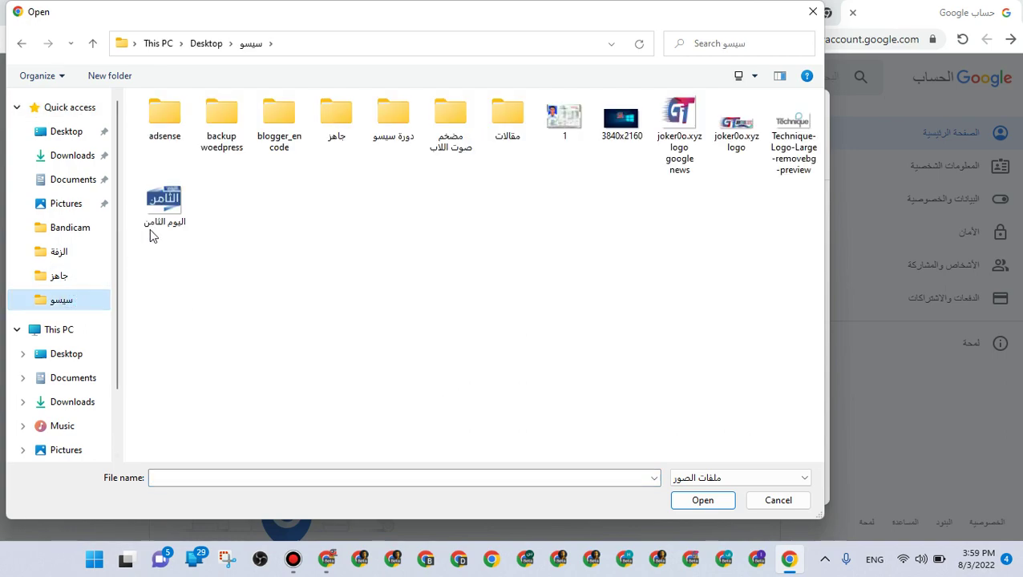
left_click(55, 274)
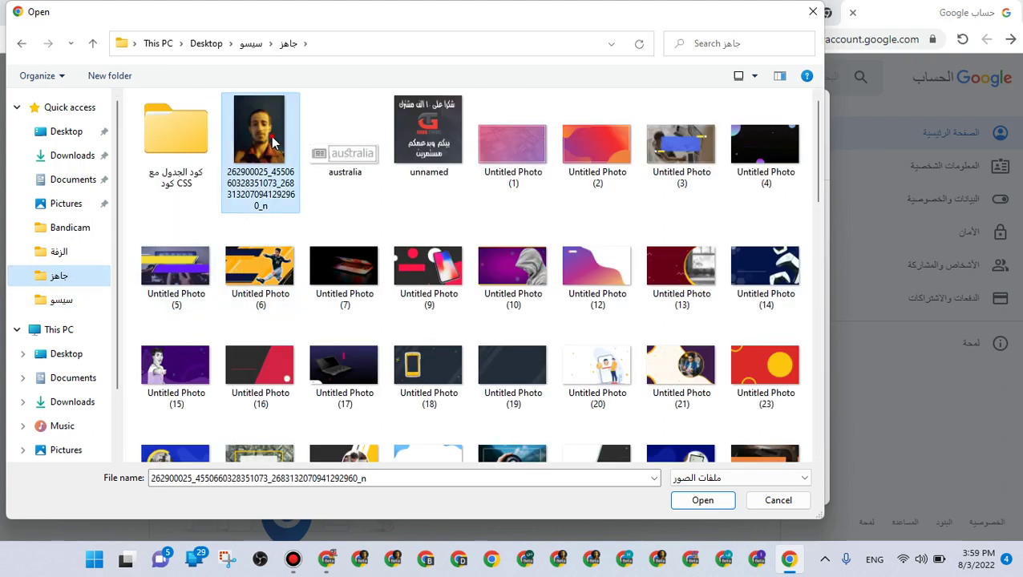
double_click(272, 184)
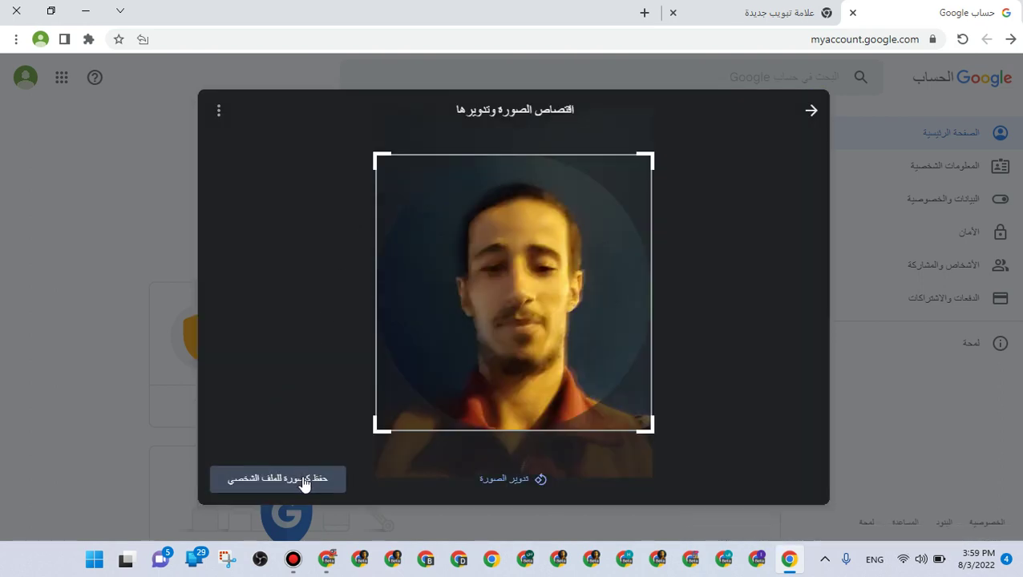
left_click(304, 478)
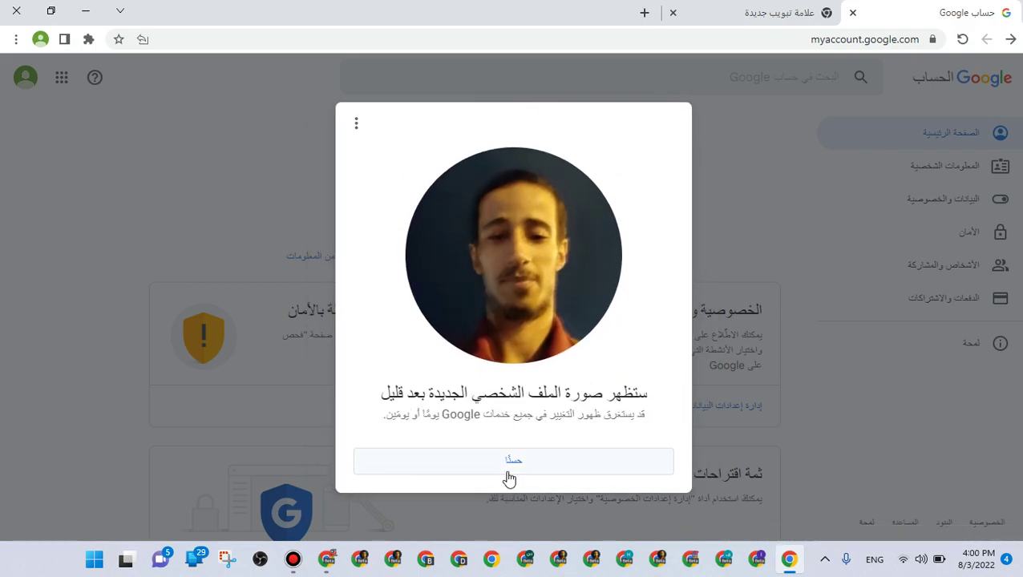
left_click(513, 460)
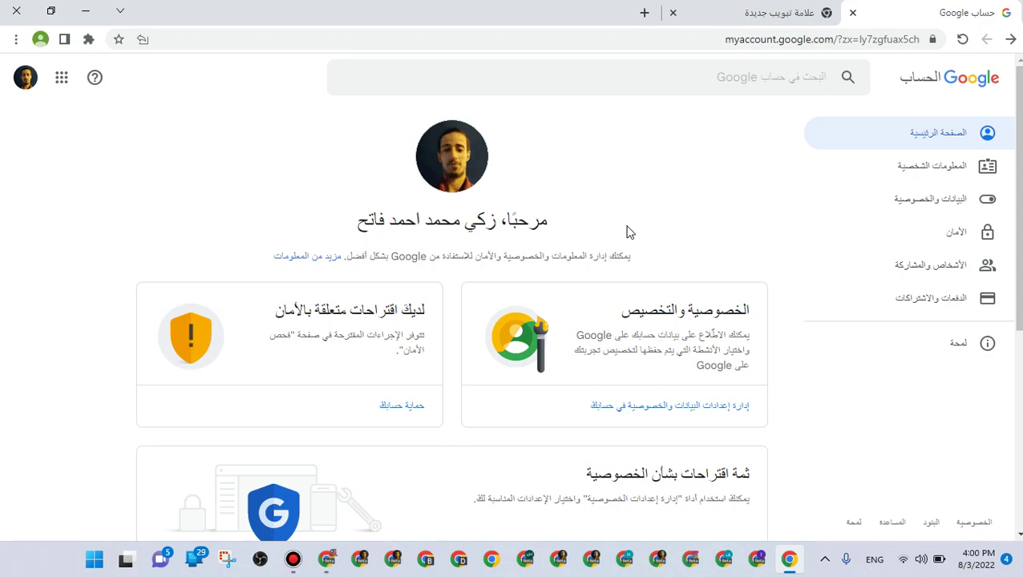
Search Google for 'adsense', open the AdSense sign-in result, then switch Chrome windows
left_click(670, 27)
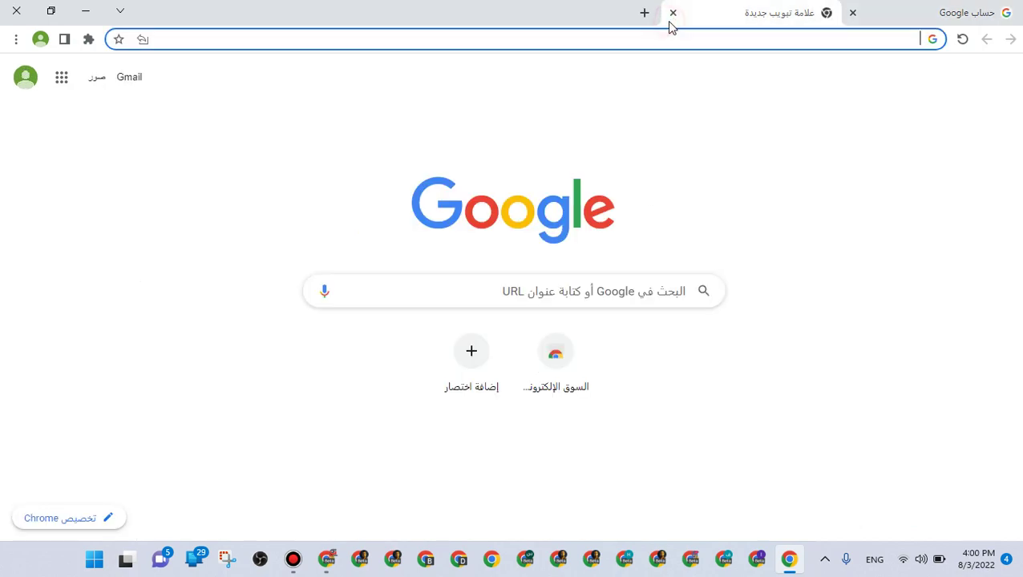
left_click(697, 45)
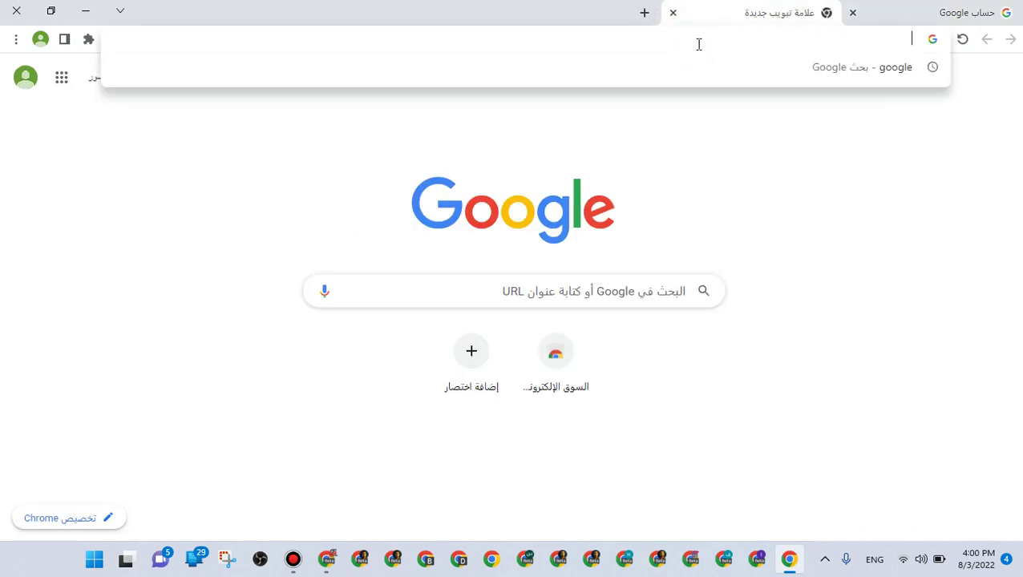
type("adsense")
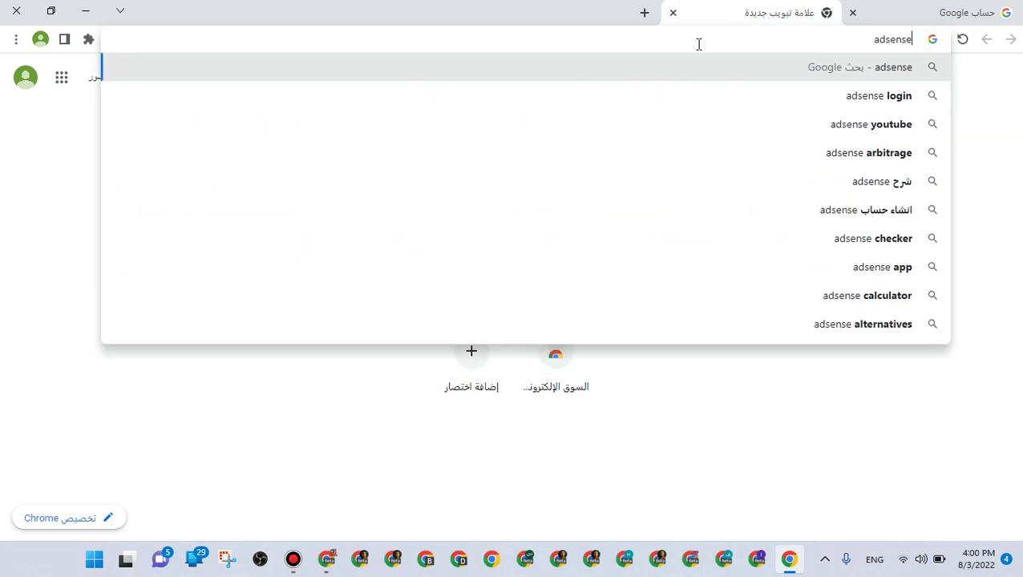
key("Return")
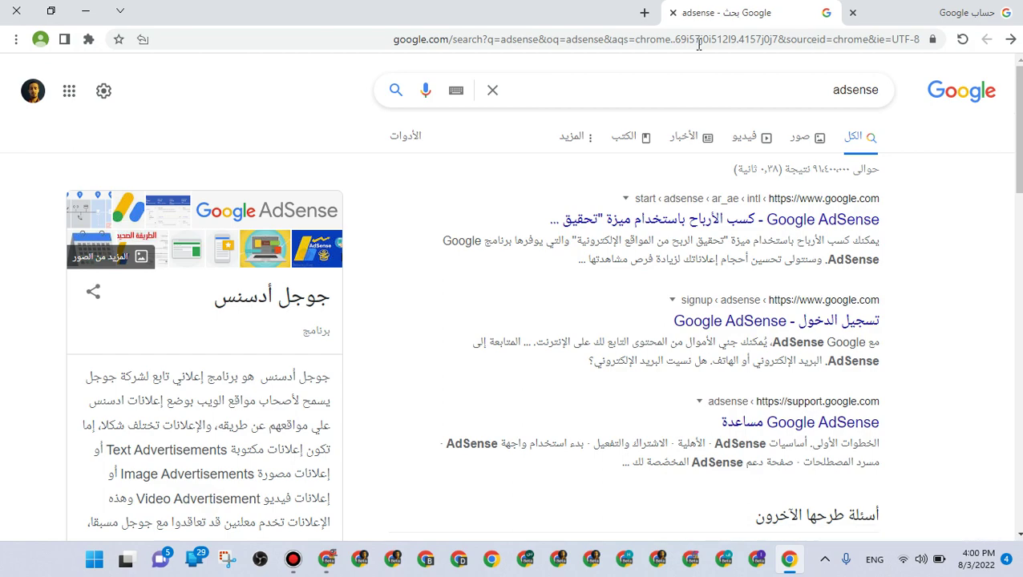
left_click(864, 322)
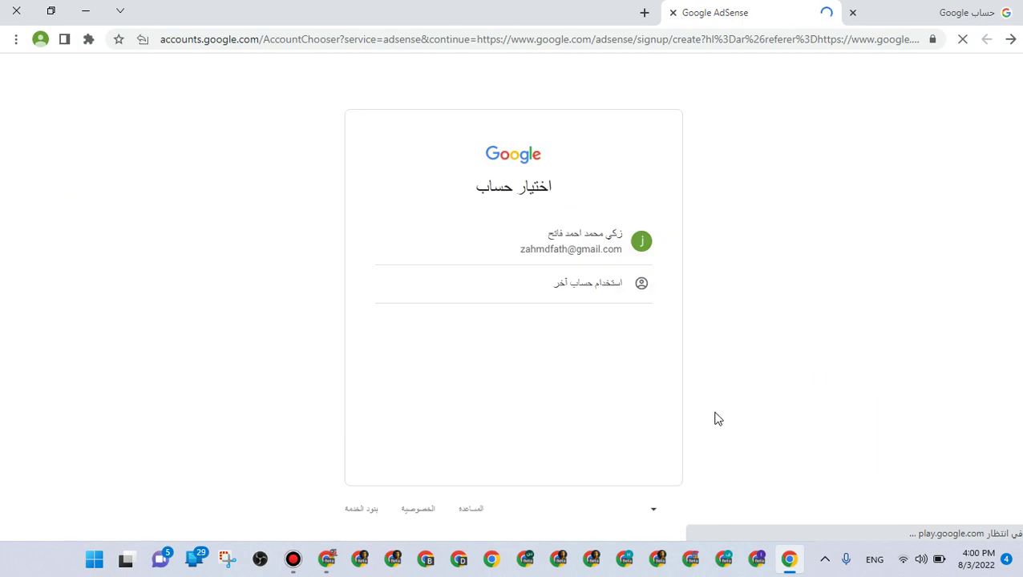
left_click(357, 559)
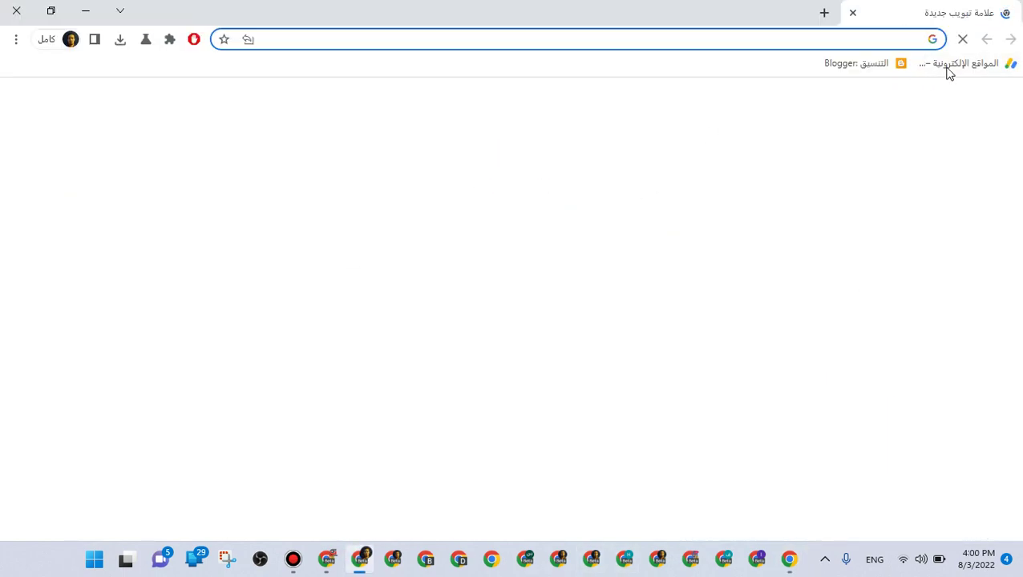
Check AdSense for YouTube's 'wasn't approved' status, then bring up the channel's YouTube Videos page
left_click(954, 64)
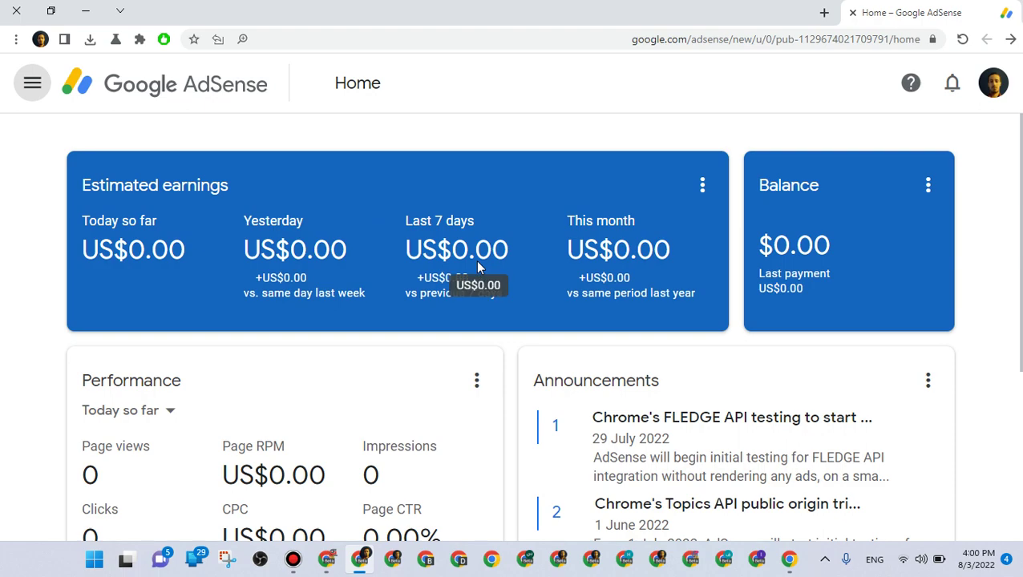
left_click(31, 85)
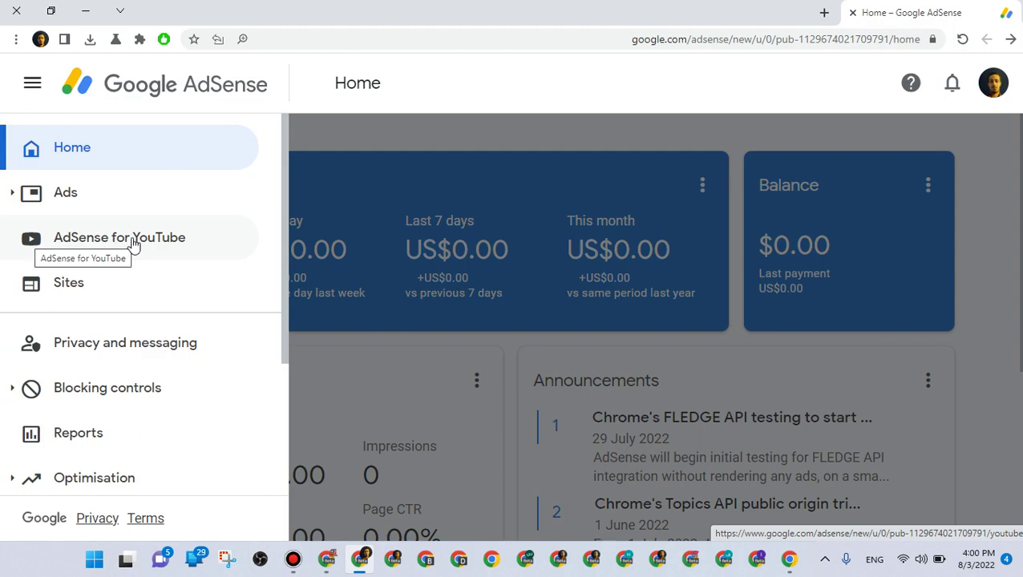
left_click(141, 249)
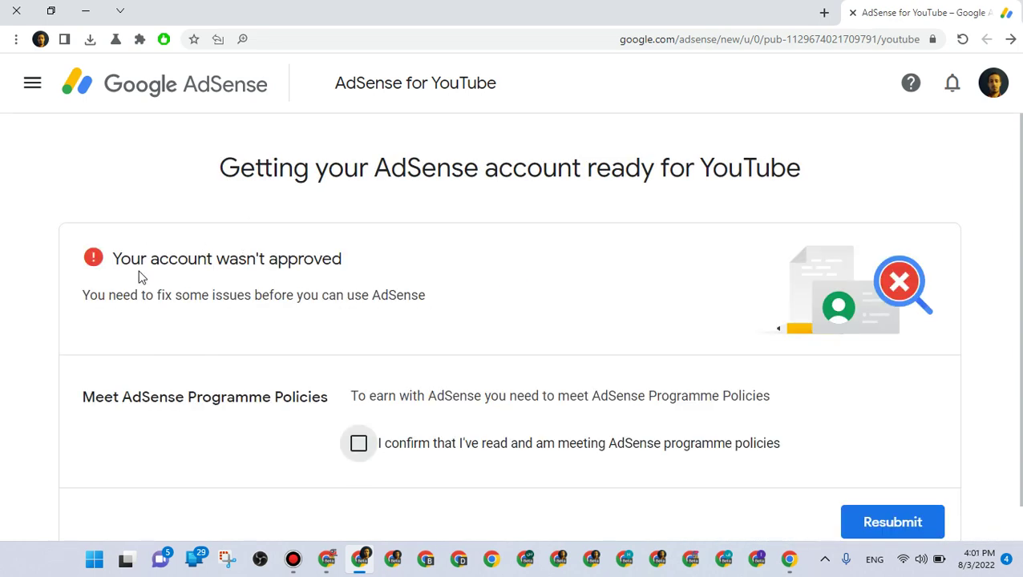
double_click(235, 266)
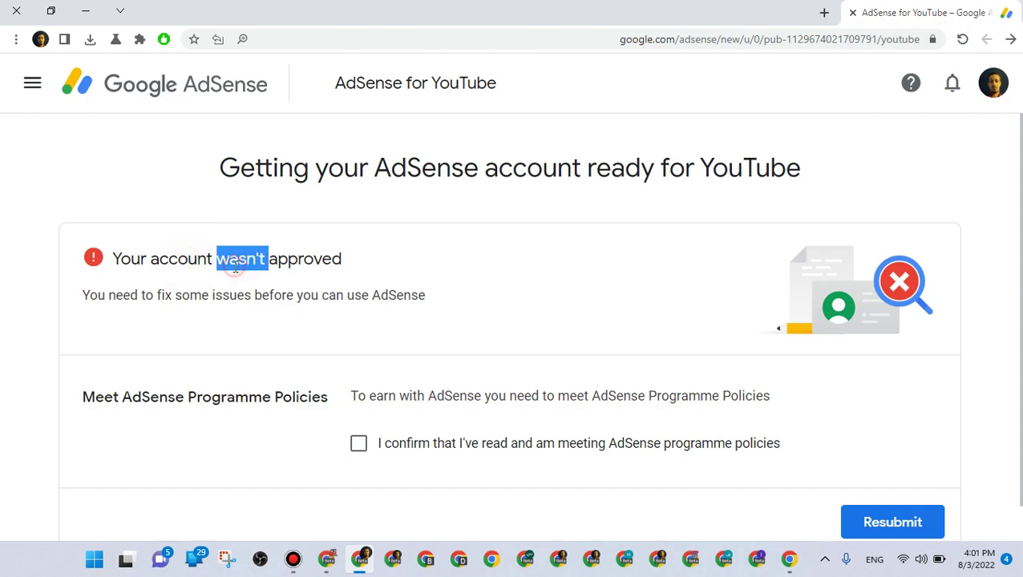
double_click(273, 262)
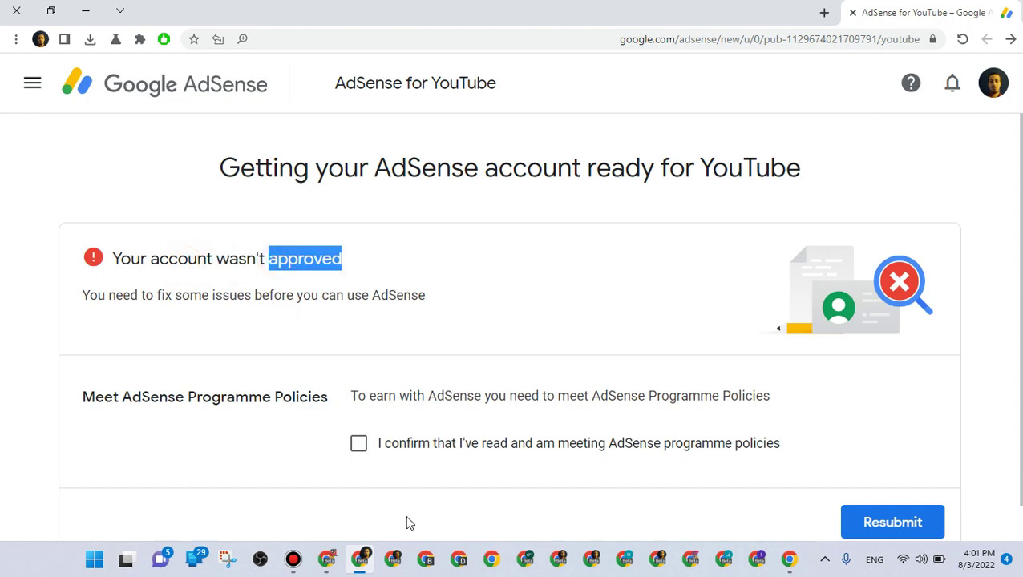
left_click(326, 559)
left_click(922, 12)
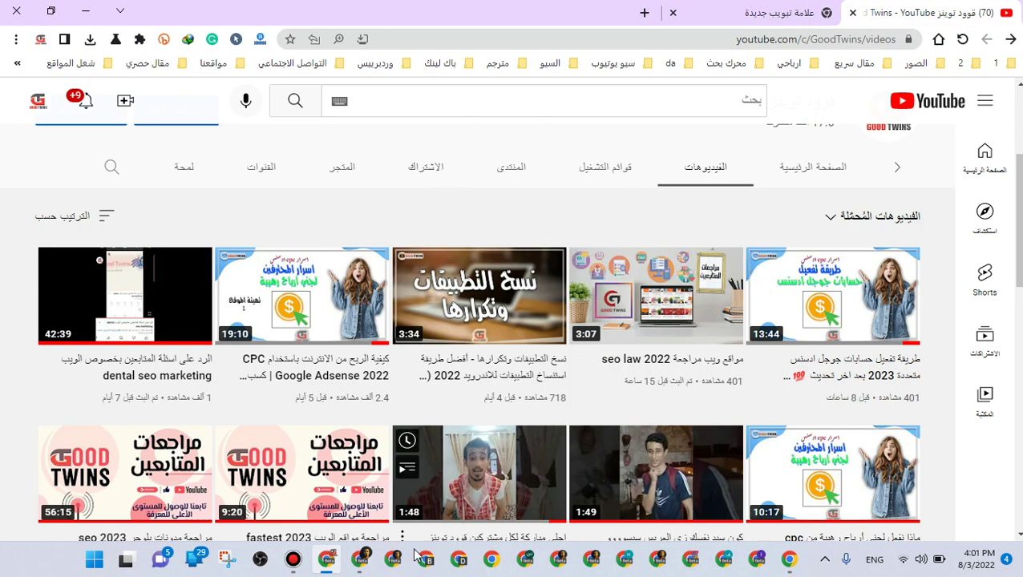
Close the AdSense for YouTube window and pick the account in the other window's AdSense chooser
left_click(367, 553)
left_click(420, 364)
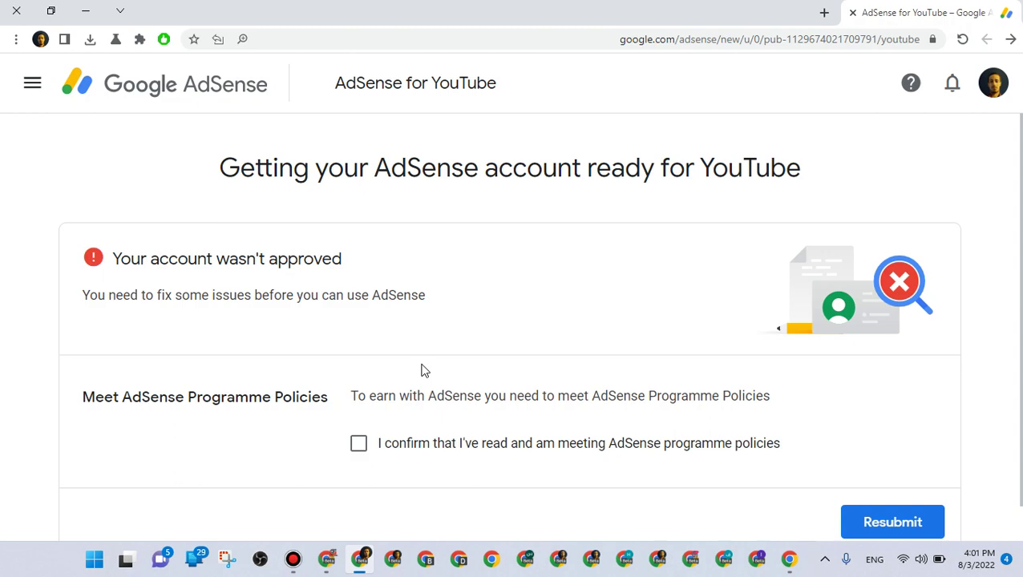
left_click(14, 9)
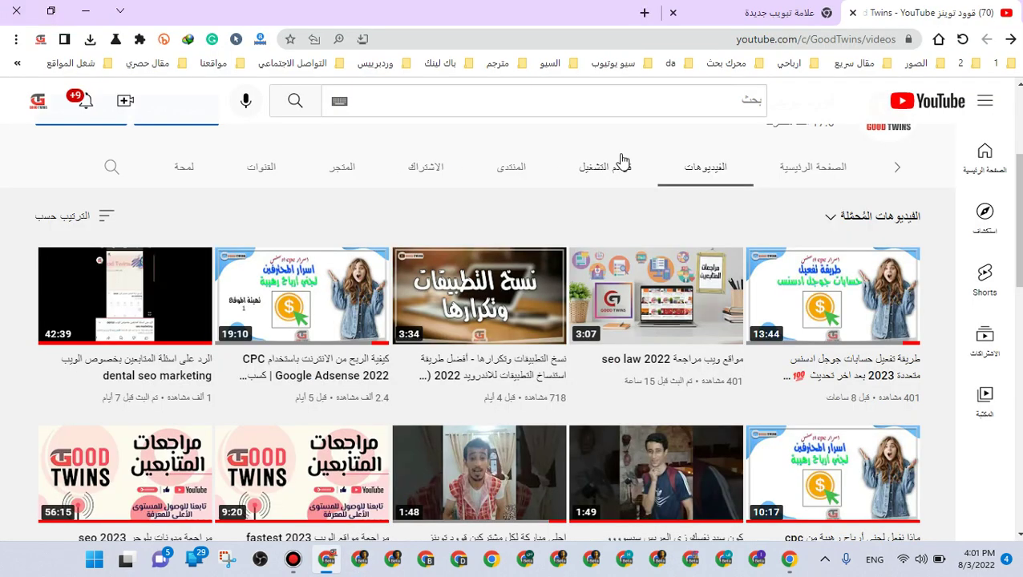
left_click(788, 559)
left_click(585, 240)
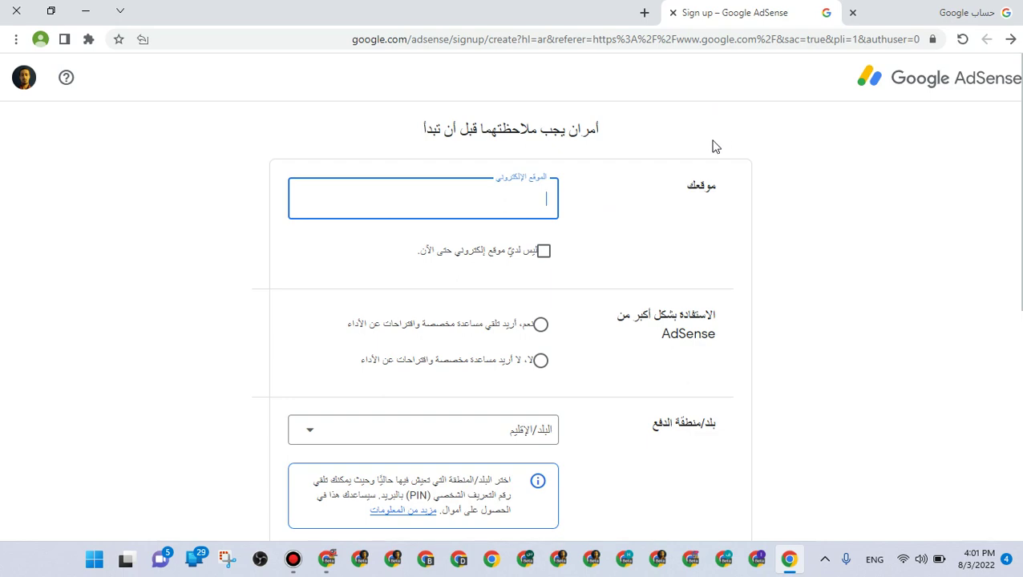
In a new tab, search for نجوم مصرية and open the news website
left_click(644, 13)
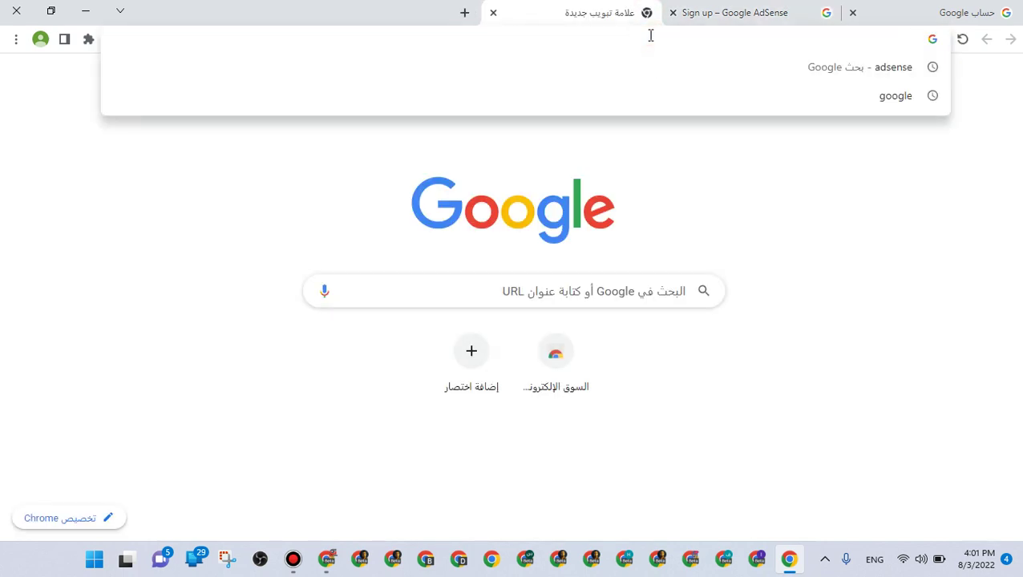
type("k")
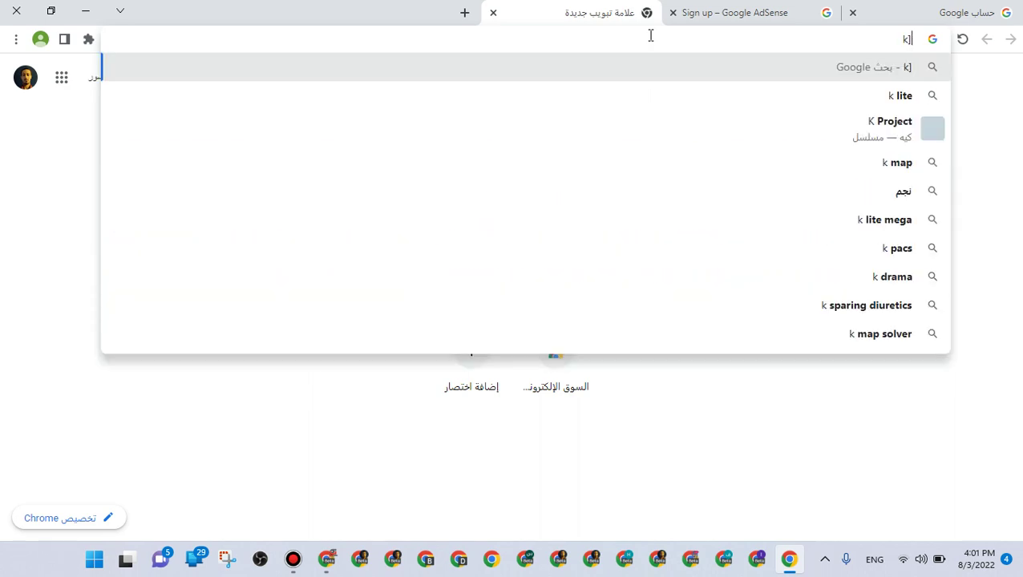
key("BackSpace")
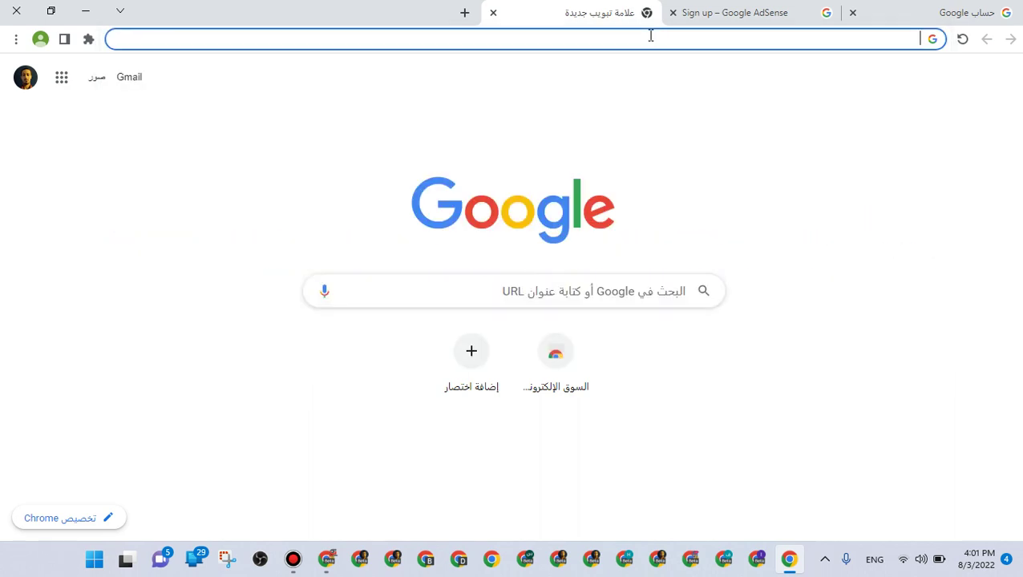
key("super+space")
type("نجوم")
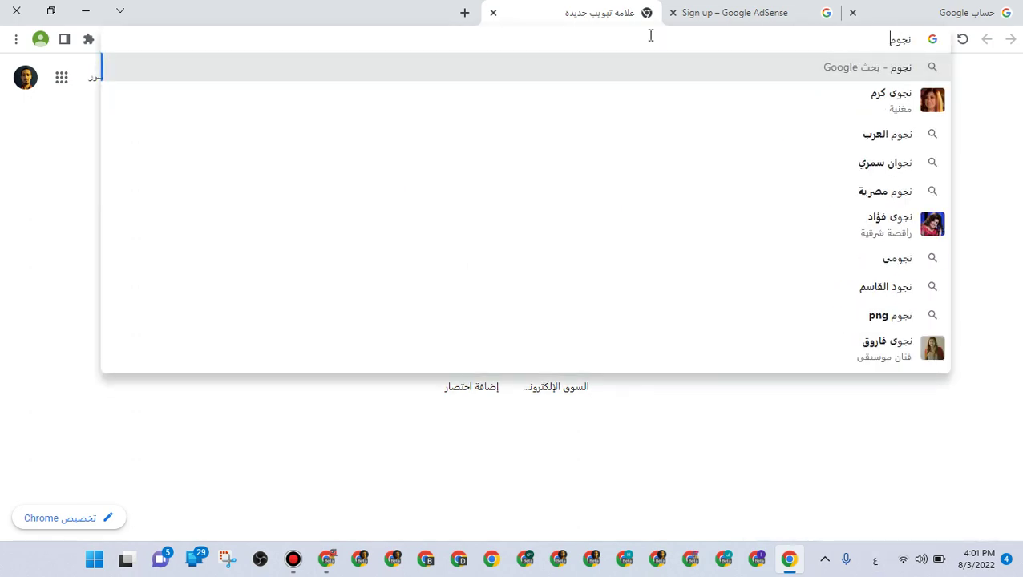
type(" م")
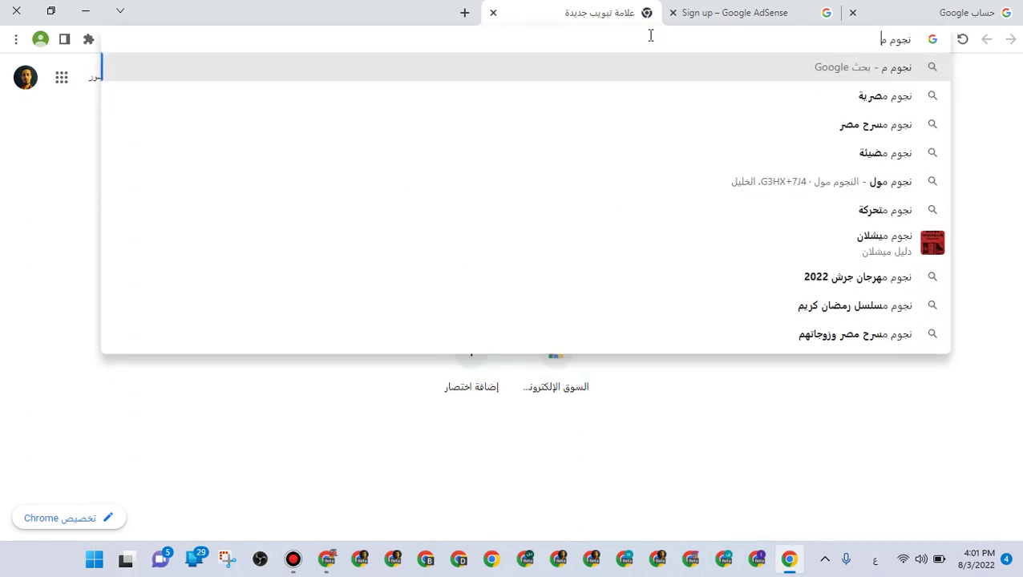
type("صريى")
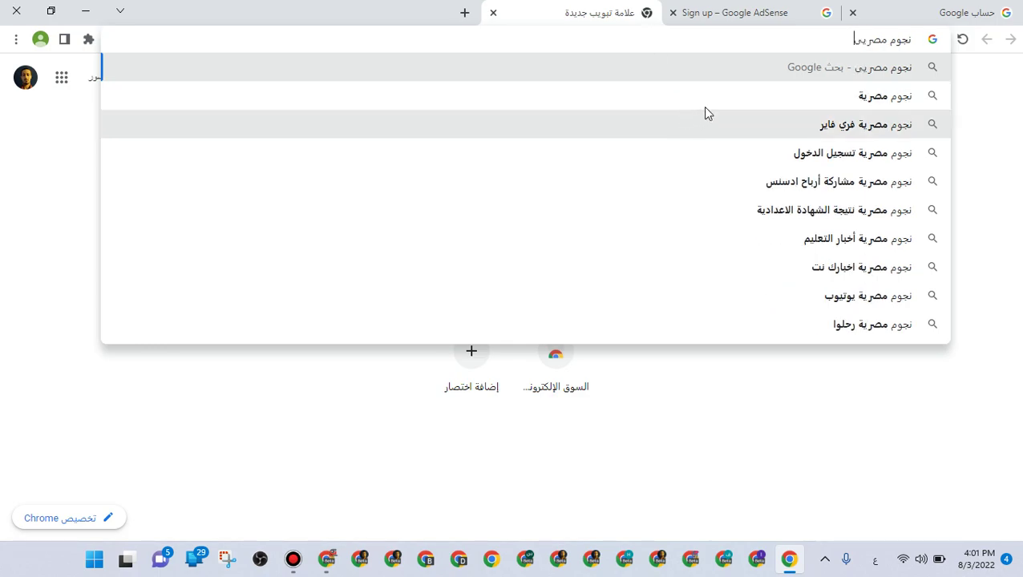
left_click(708, 101)
left_click(754, 221)
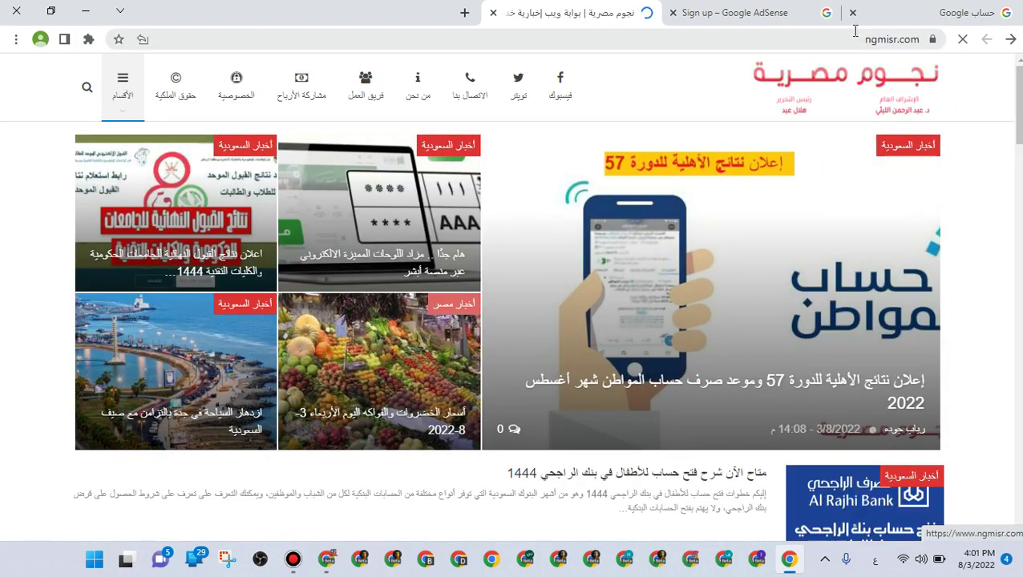
Cut the domain ngmisr.com from the address bar
left_click(867, 38)
left_click(868, 40)
left_click_drag(865, 39, 918, 36)
right_click(912, 36)
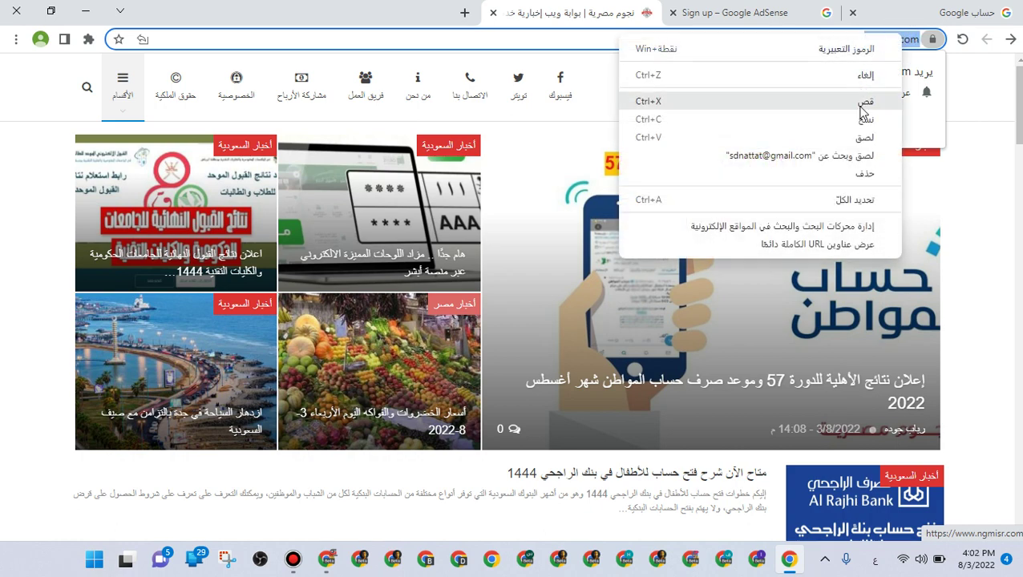
left_click(874, 108)
Paste ngmisr.com into the sign-up Website field and opt in to personalised help
left_click(783, 12)
right_click(510, 197)
left_click(458, 313)
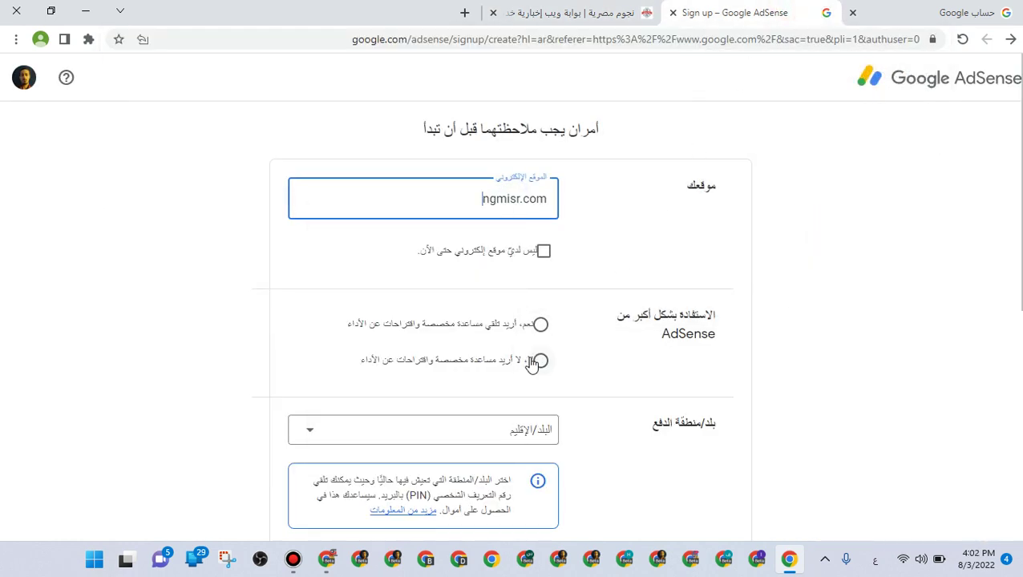
left_click(540, 327)
Choose فلسطين as payment country, accept the terms, and start using AdSense
scroll(543, 340, "down", 1)
left_click(553, 359)
scroll(523, 366, "down", 9)
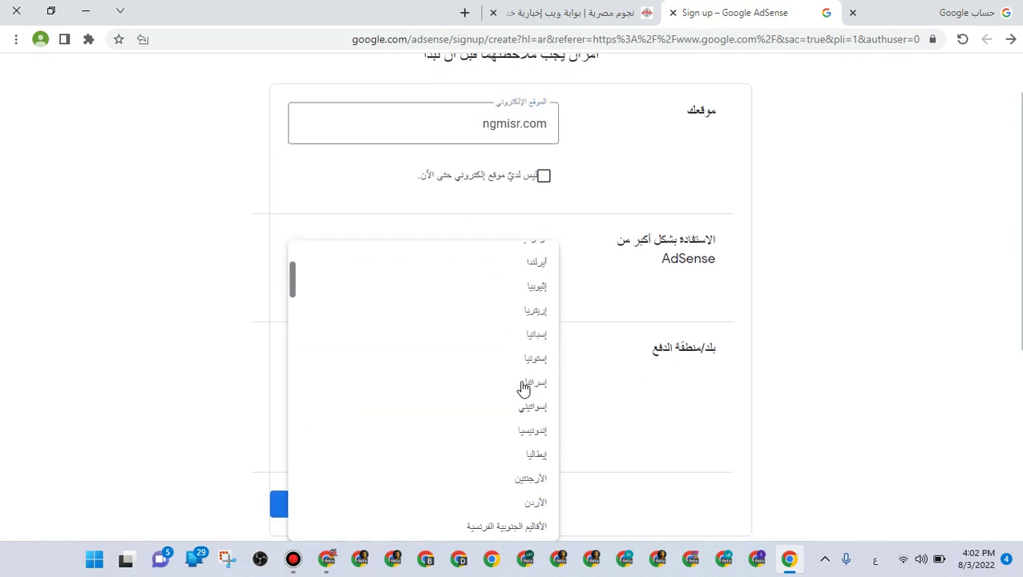
scroll(523, 388, "down", 5)
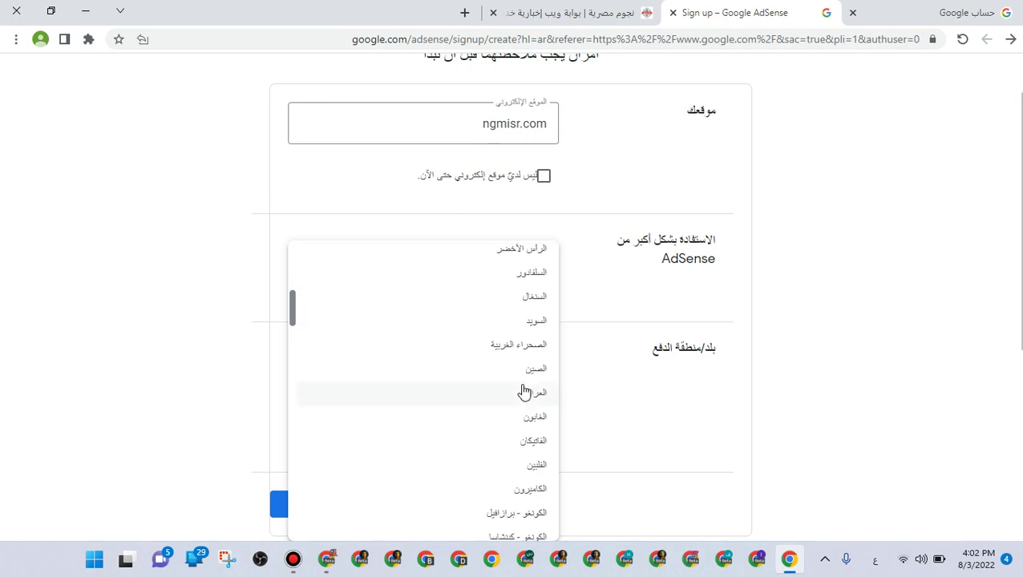
scroll(525, 399, "down", 1)
scroll(525, 399, "down", 3)
scroll(528, 407, "down", 3)
scroll(528, 406, "down", 10)
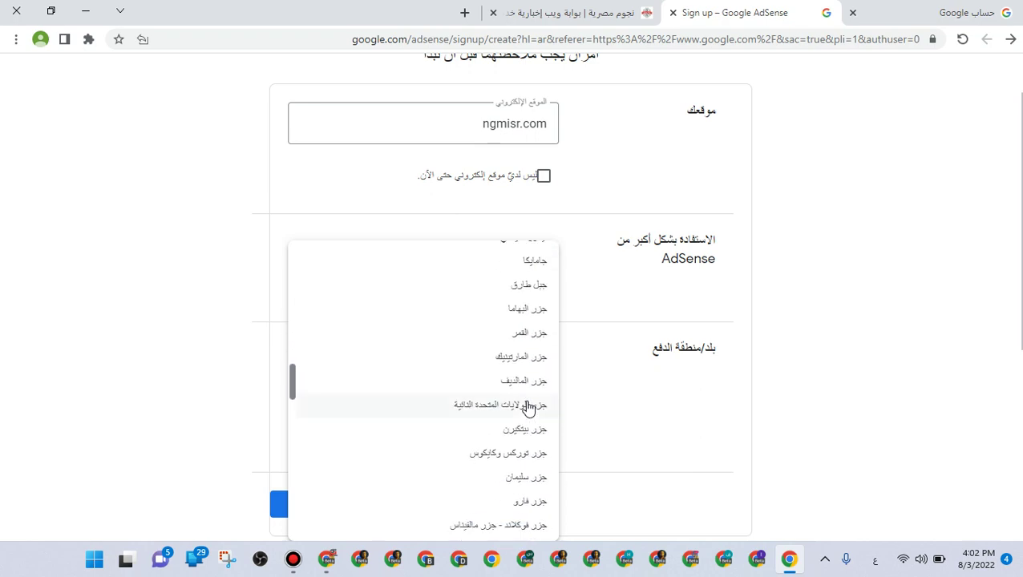
scroll(528, 406, "down", 8)
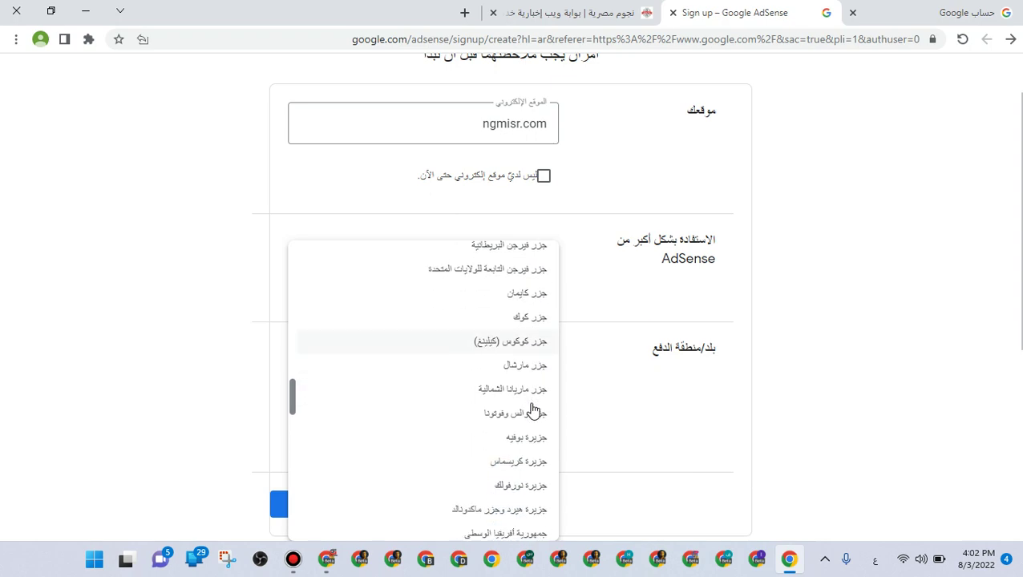
scroll(533, 410, "down", 9)
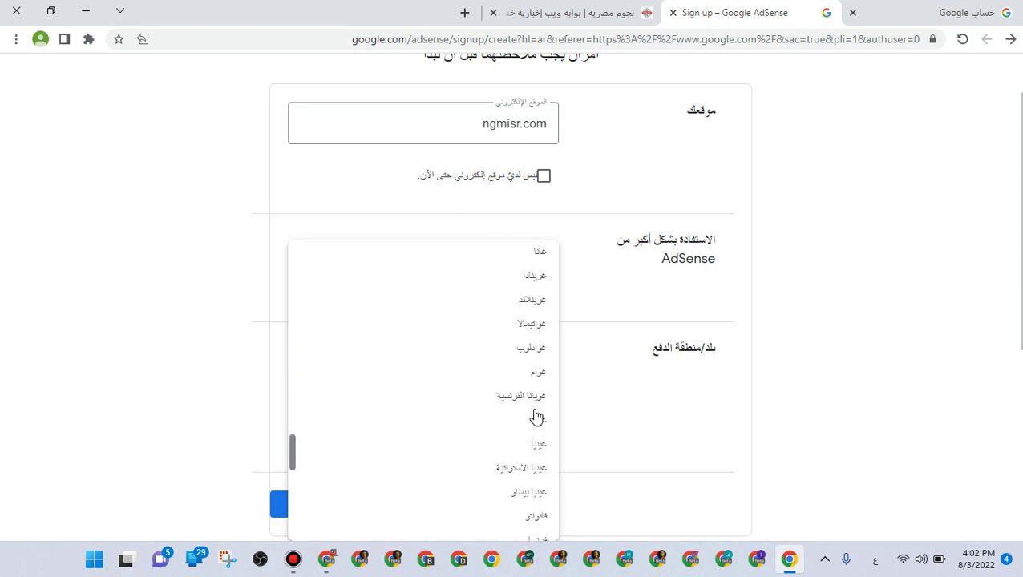
scroll(536, 419, "down", 2)
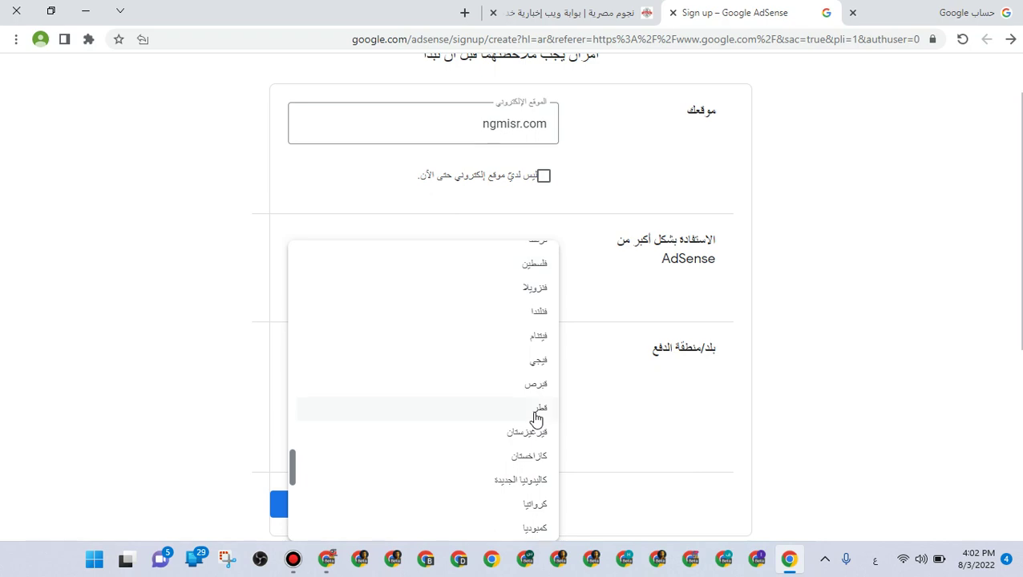
left_click(542, 266)
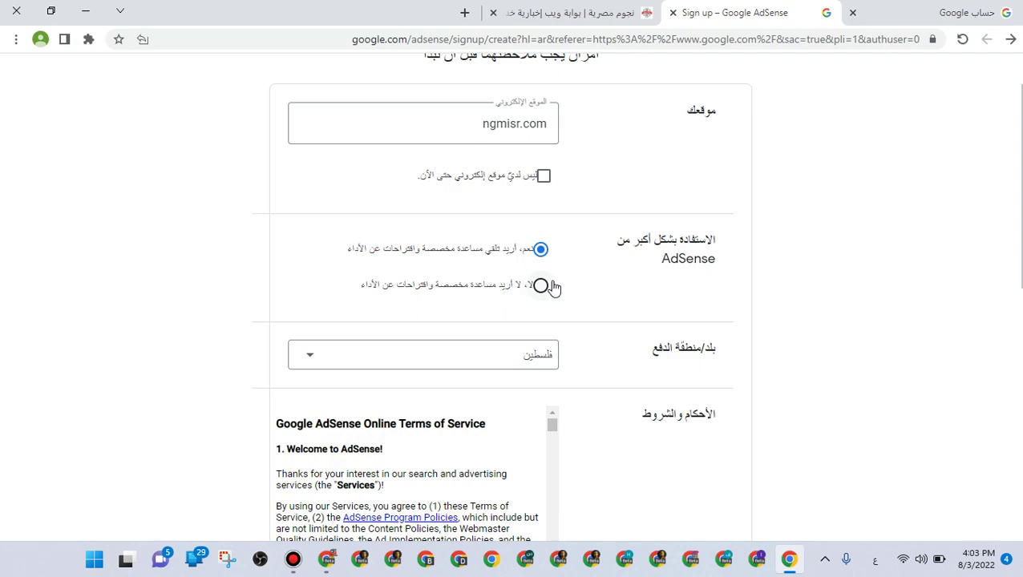
scroll(593, 388, "down", 5)
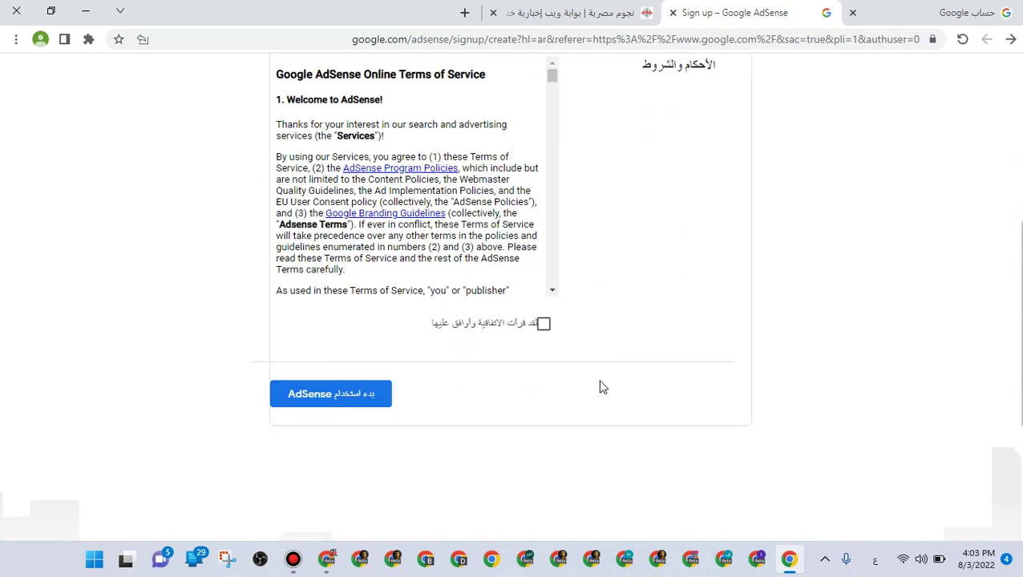
left_click(539, 299)
left_click(386, 369)
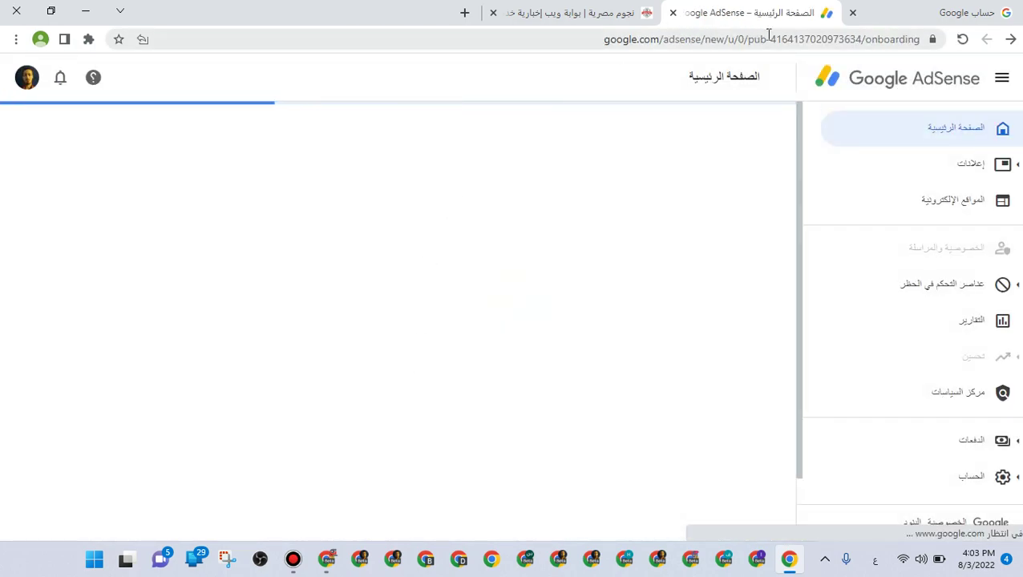
Dismiss the war-related notice banner on the AdSense home page
left_click(792, 40)
double_click(793, 42)
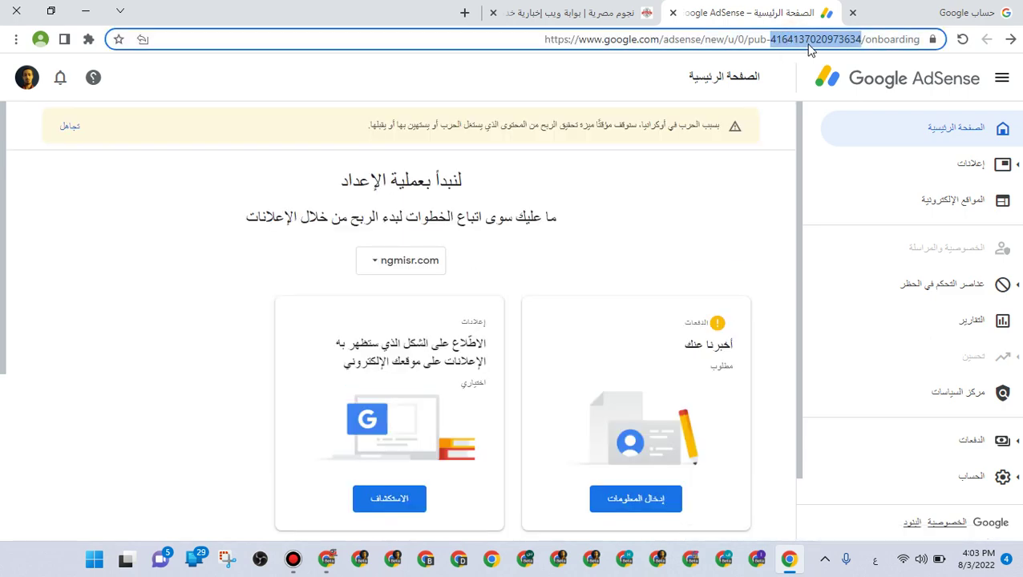
left_click(65, 131)
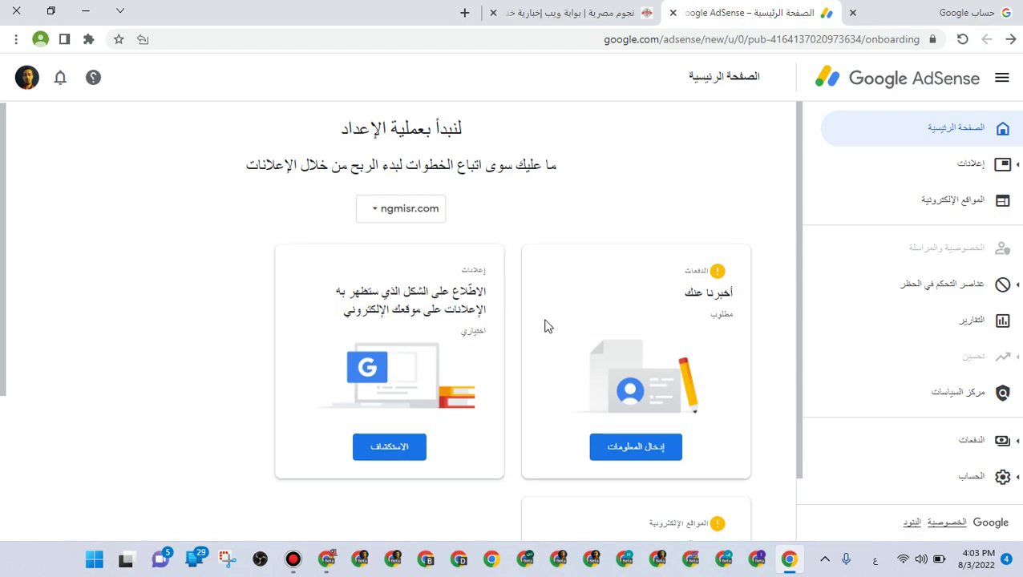
Open the payments customer-information form, then check the signed-in account in a new tab
scroll(539, 320, "down", 1)
left_click(603, 372)
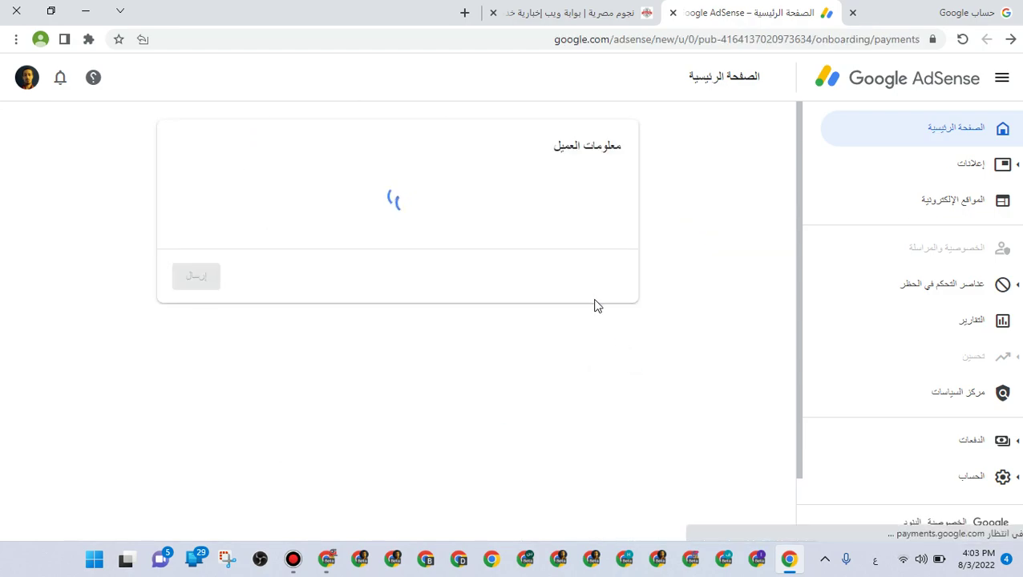
left_click(465, 13)
left_click(26, 77)
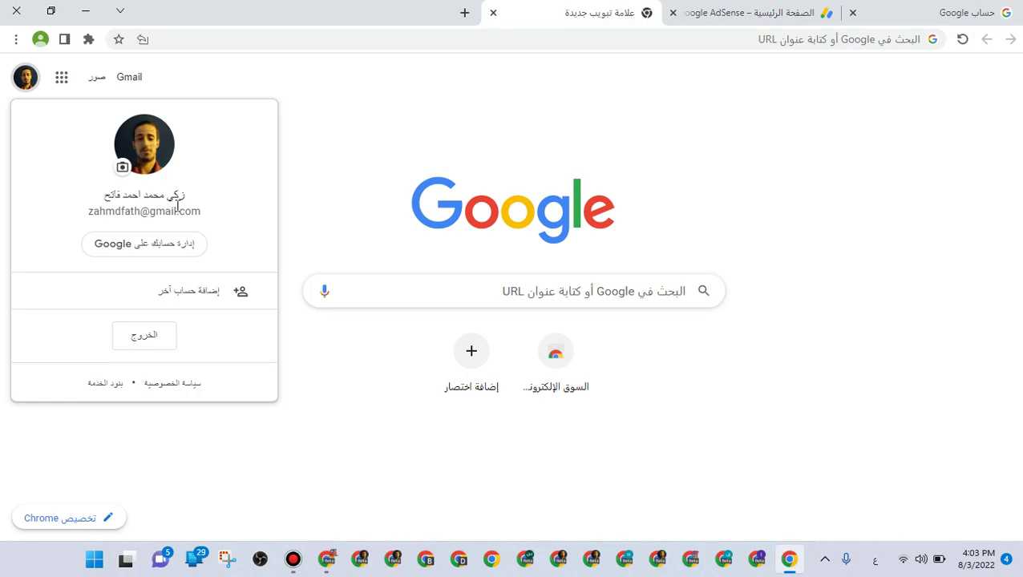
Fill in Address line 2, the city and the customer's phone number, then submit the form
left_click(769, 13)
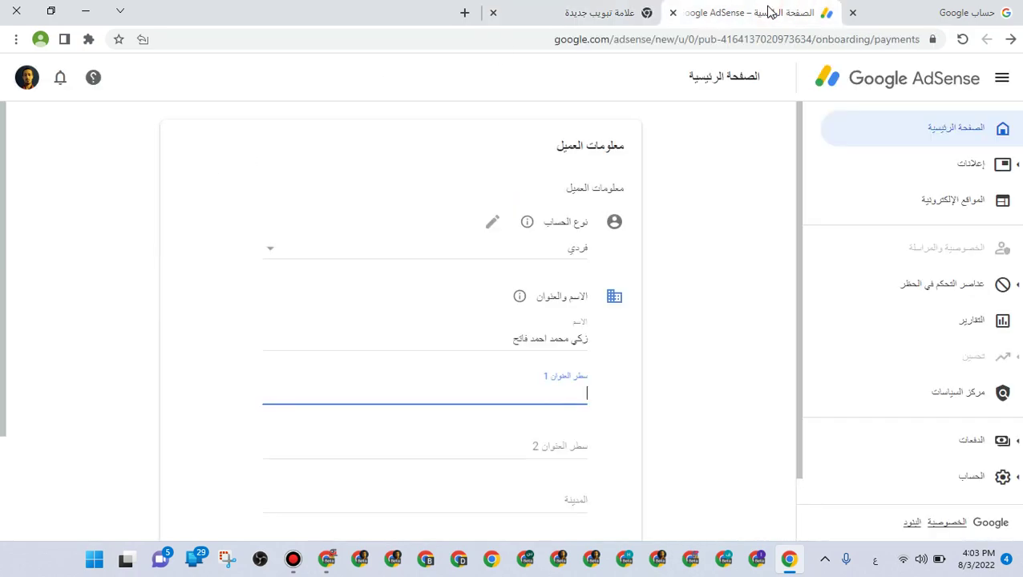
scroll(826, 108, "down", 1)
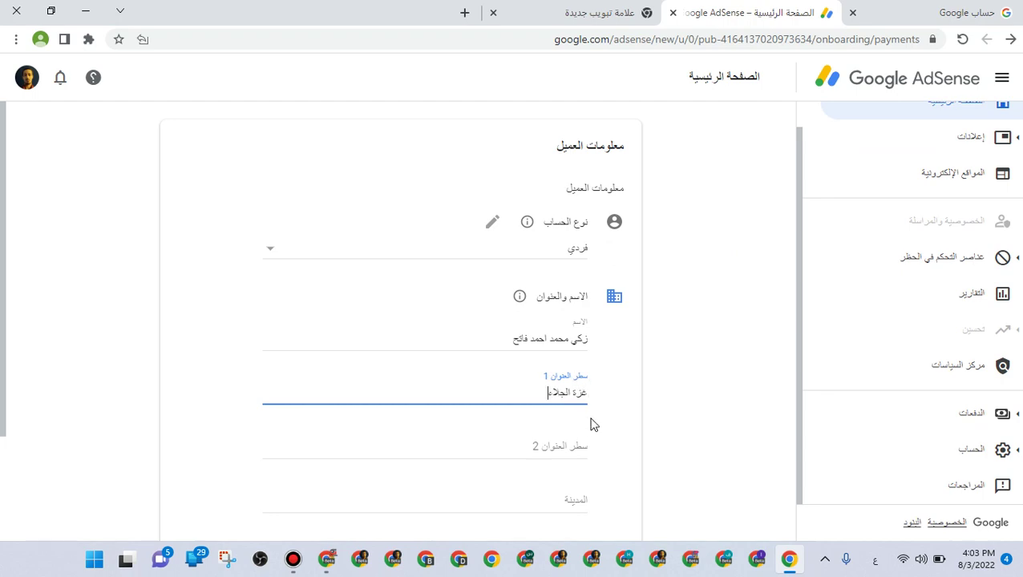
left_click(582, 445)
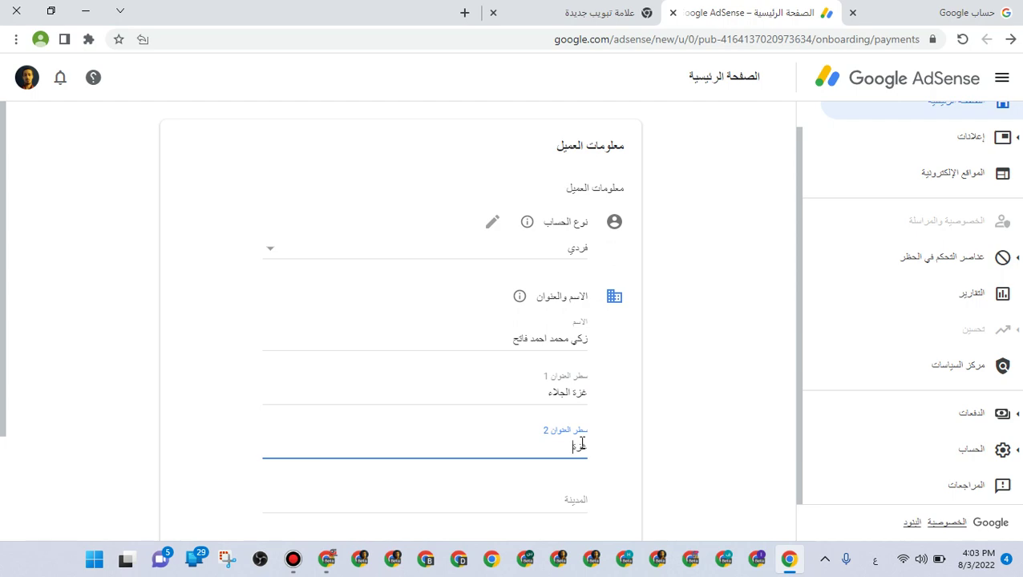
scroll(583, 457, "down", 3)
left_click(542, 358)
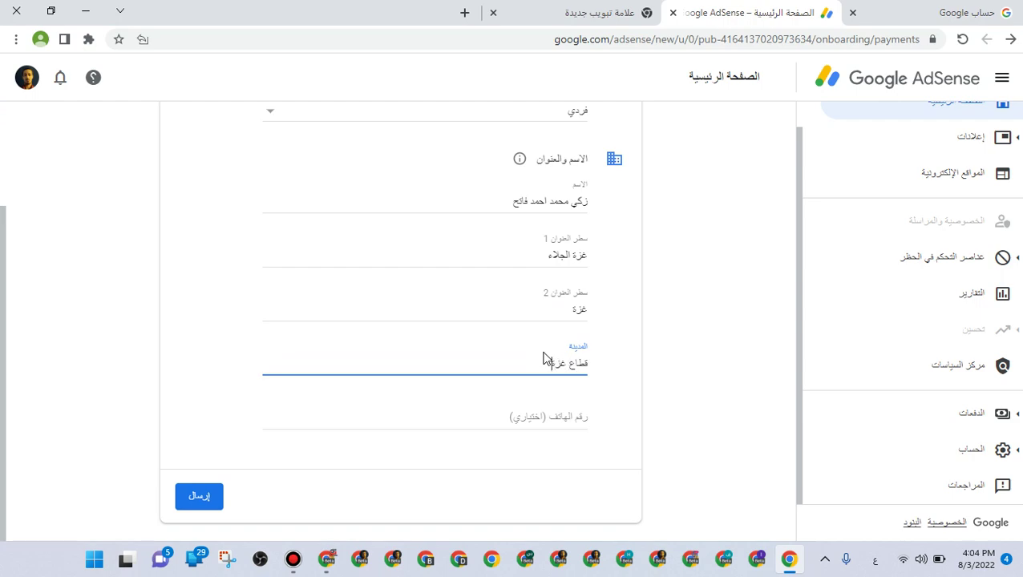
left_click(541, 409)
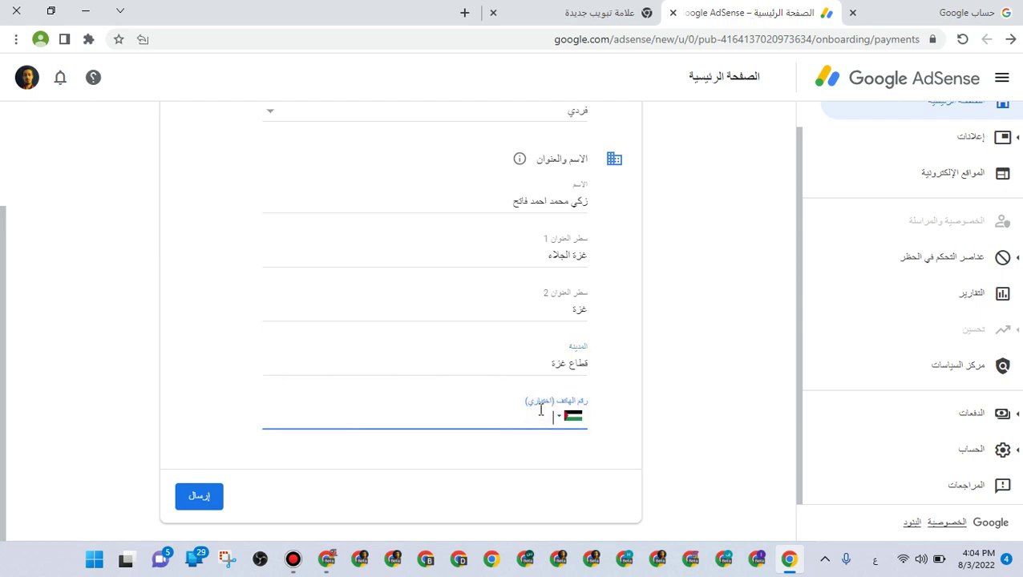
left_click(517, 413)
type("168043")
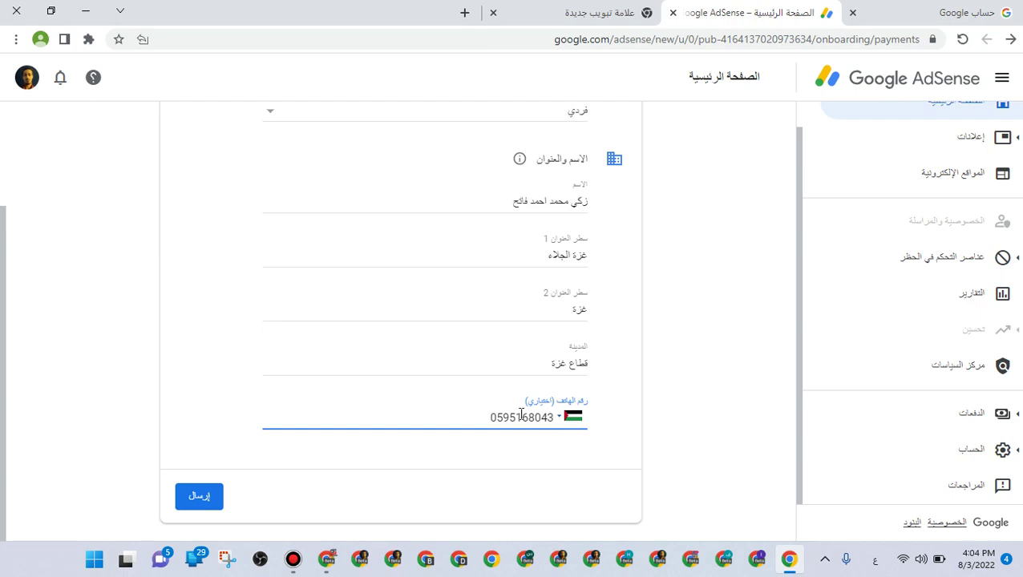
left_click(193, 507)
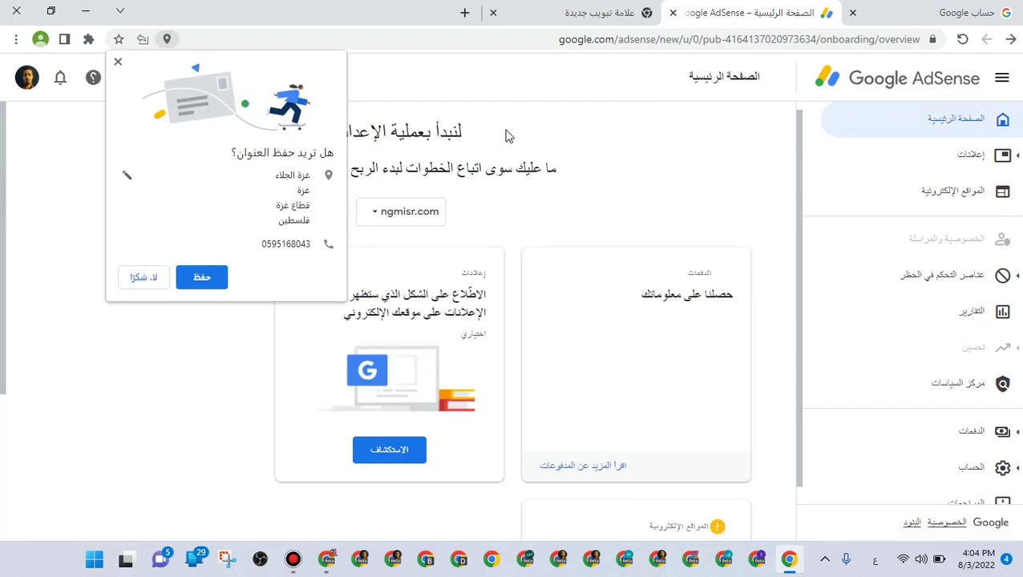
Decline Chrome's save-address prompt and open the ad settings preview for ngmisr.com
left_click(201, 276)
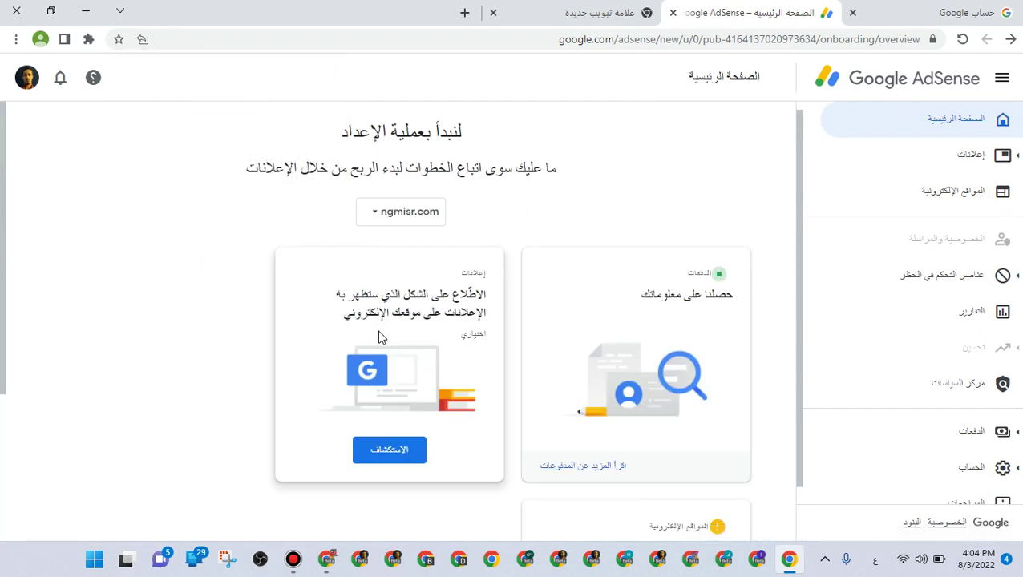
triple_click(673, 302)
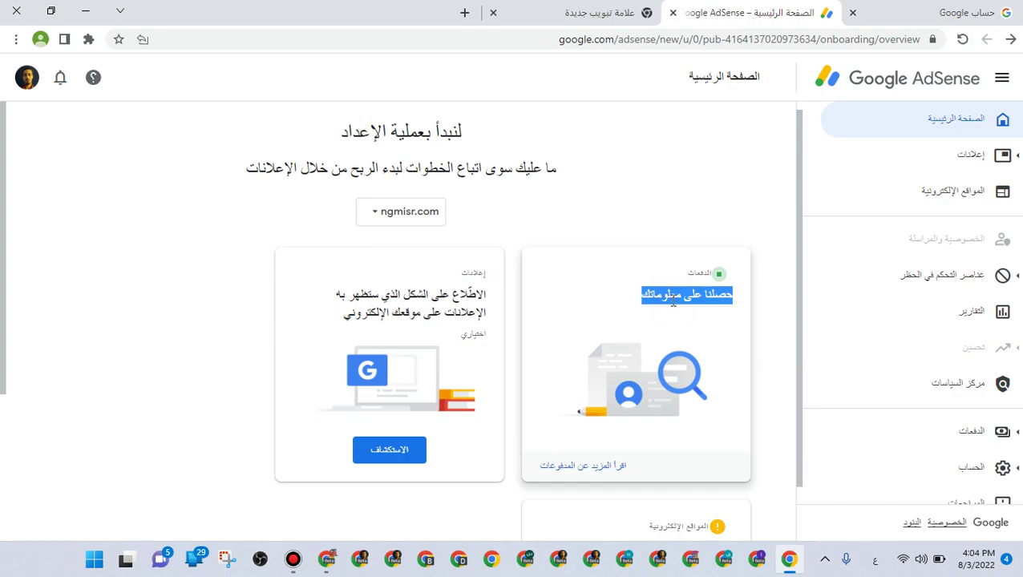
left_click(422, 457)
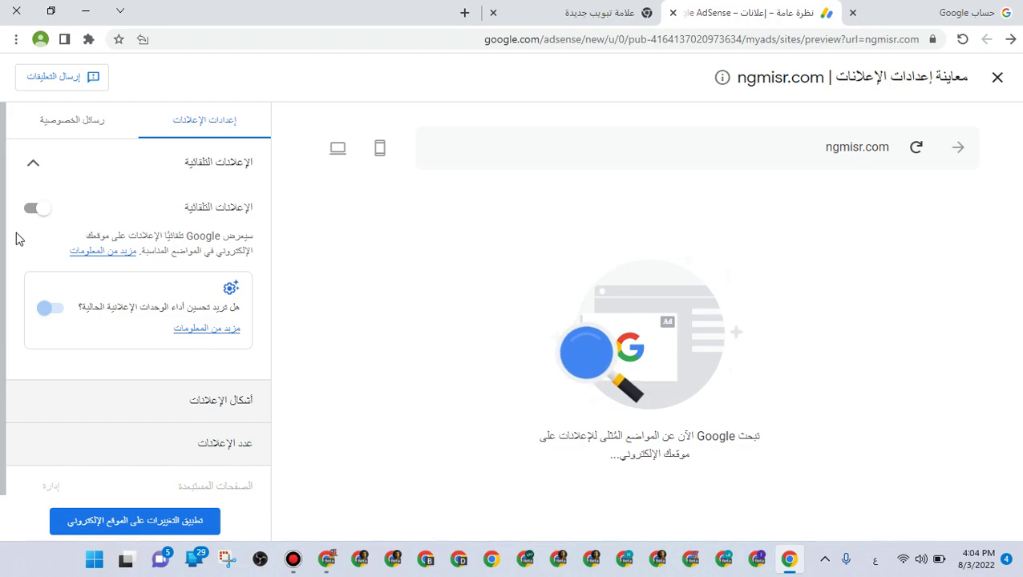
Switch on Auto ads and apply the change to the site now
left_click(32, 210)
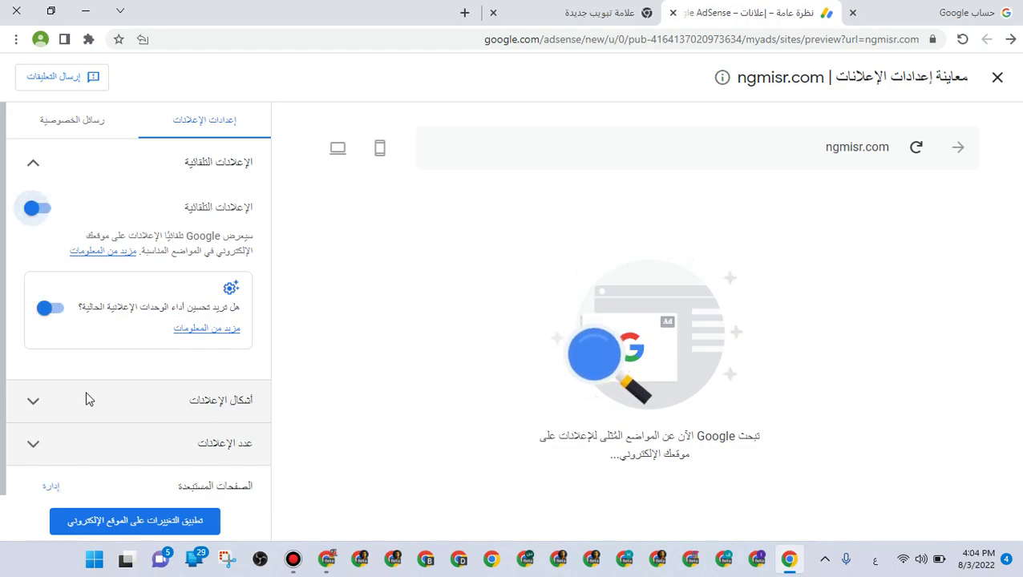
left_click(143, 523)
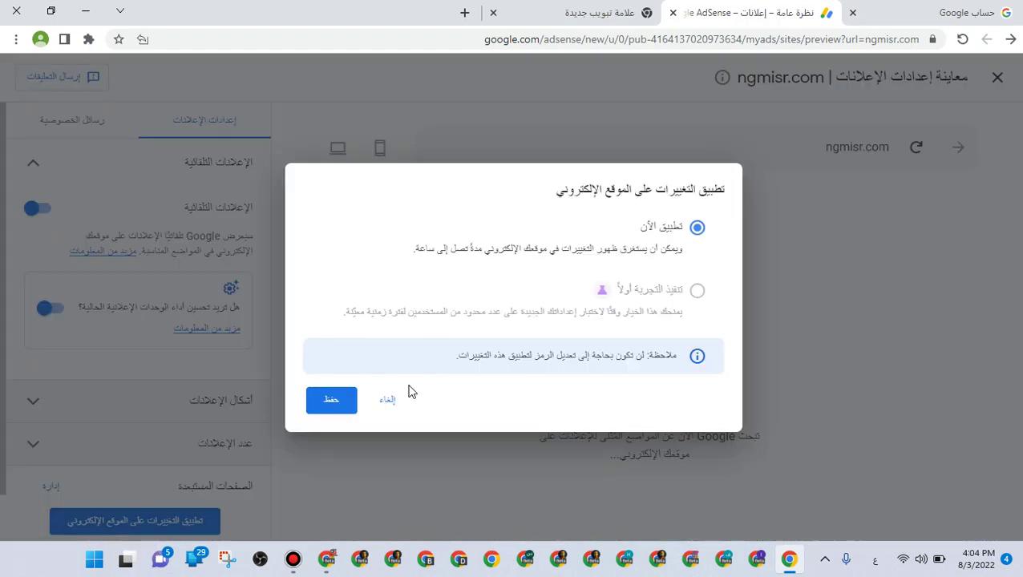
left_click(337, 405)
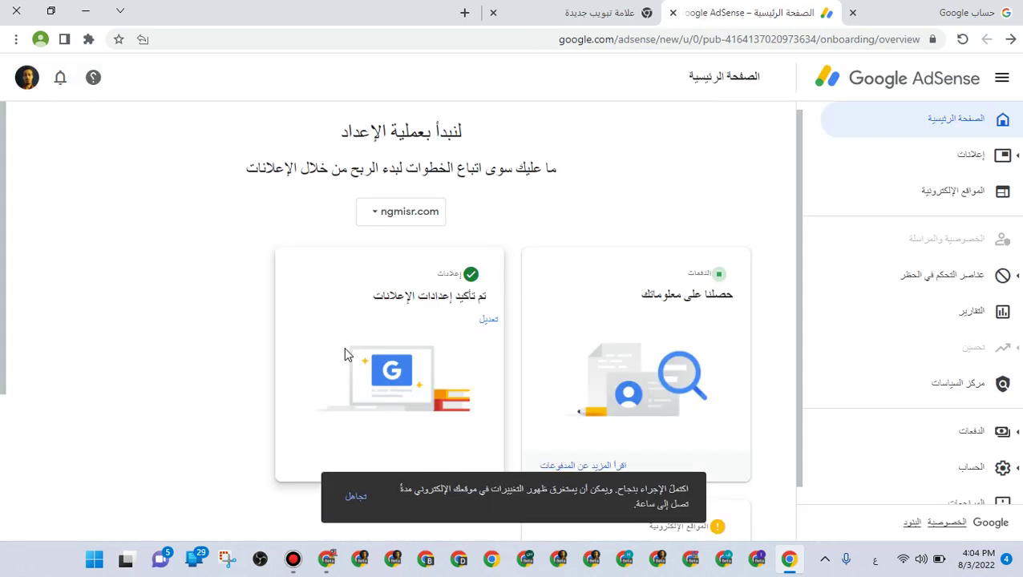
triple_click(411, 294)
scroll(451, 271, "down", 2)
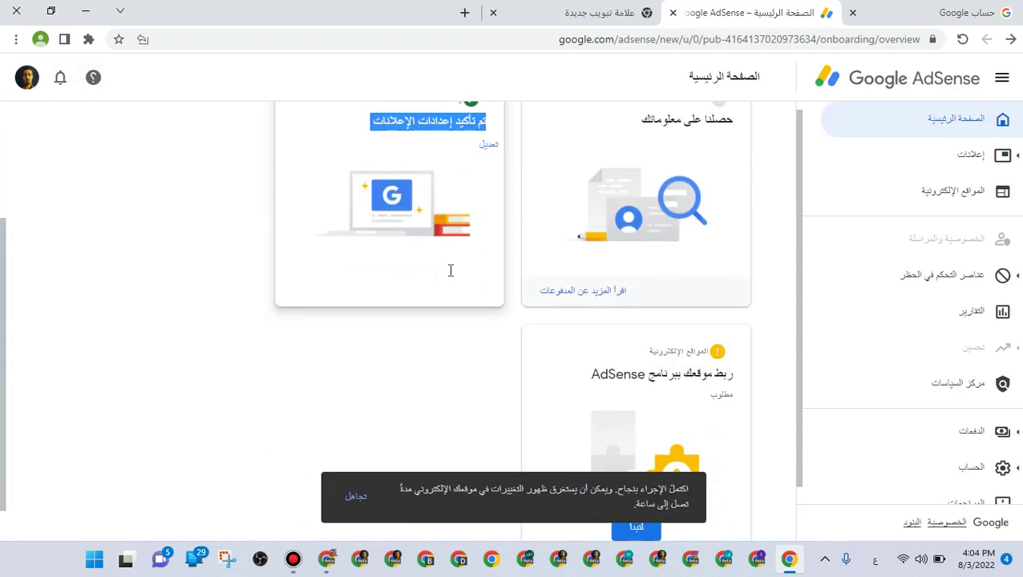
scroll(450, 271, "down", 1)
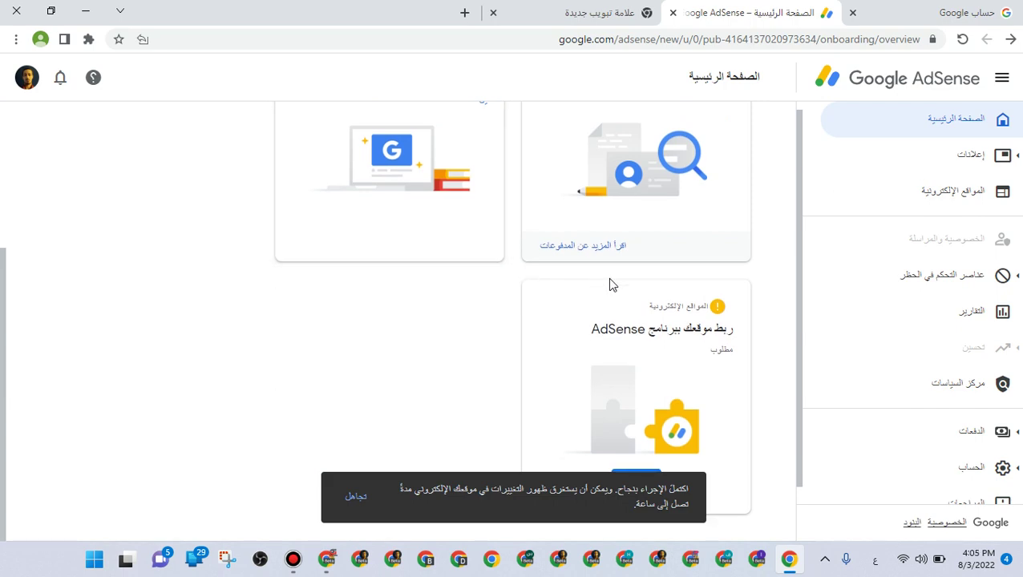
Confirm the publisher code is pasted on ngmisr.com and request a site review
left_click(654, 474)
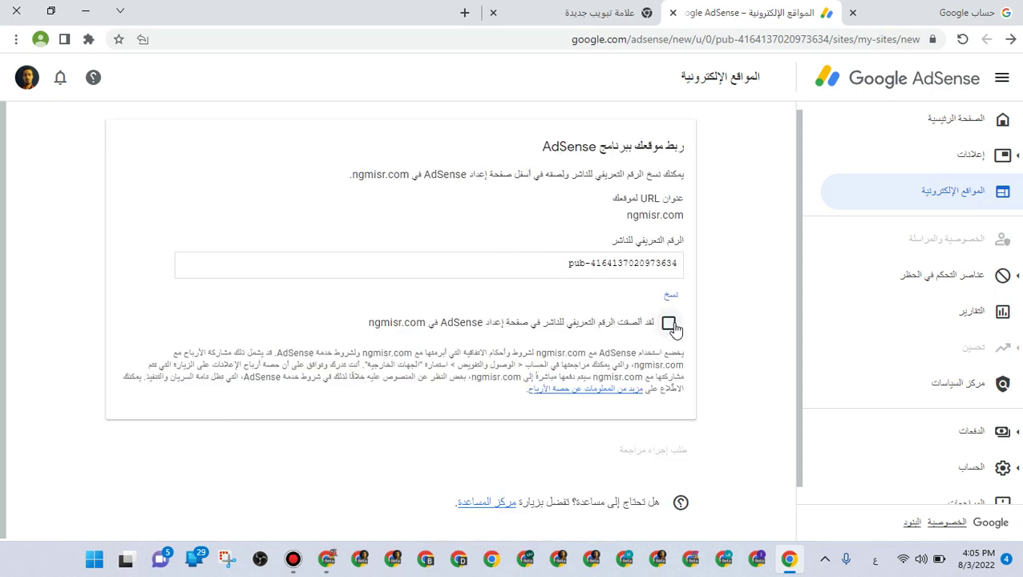
left_click(668, 322)
left_click(666, 448)
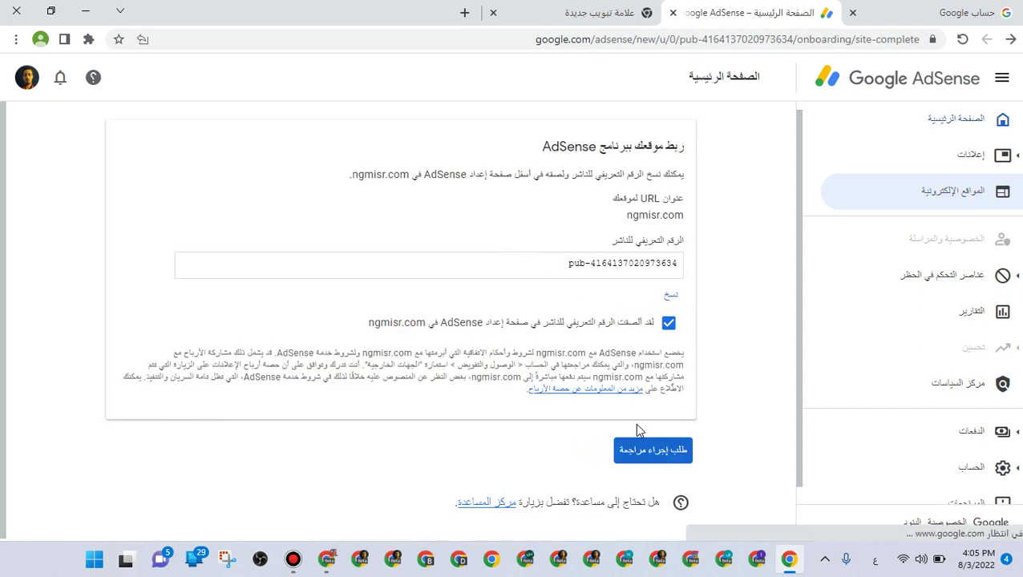
Look over the sites, payments and ads cards on the home page, then open the Sites list
scroll(658, 425, "down", 5)
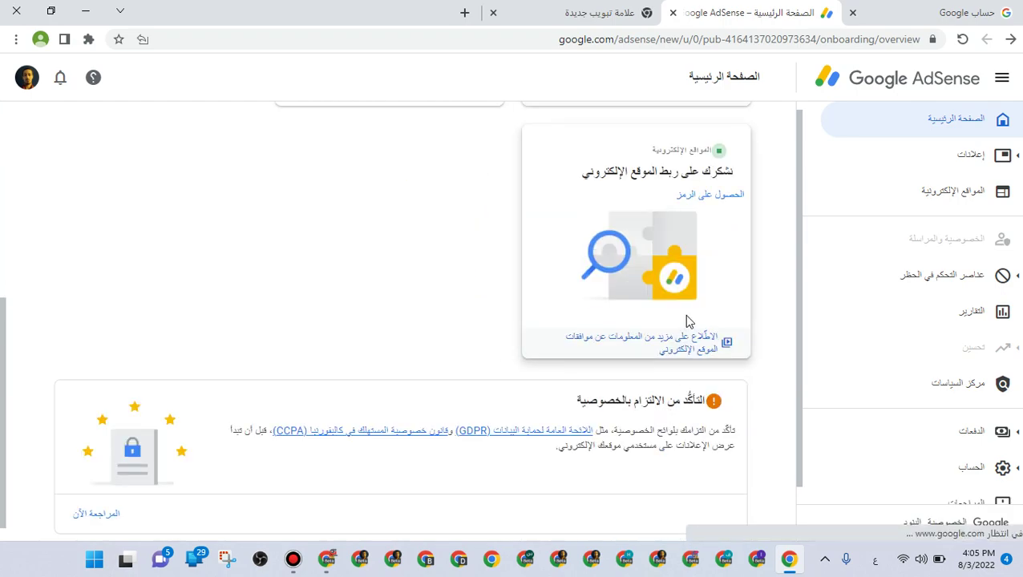
scroll(650, 253, "up", 1)
triple_click(685, 225)
scroll(691, 222, "up", 3)
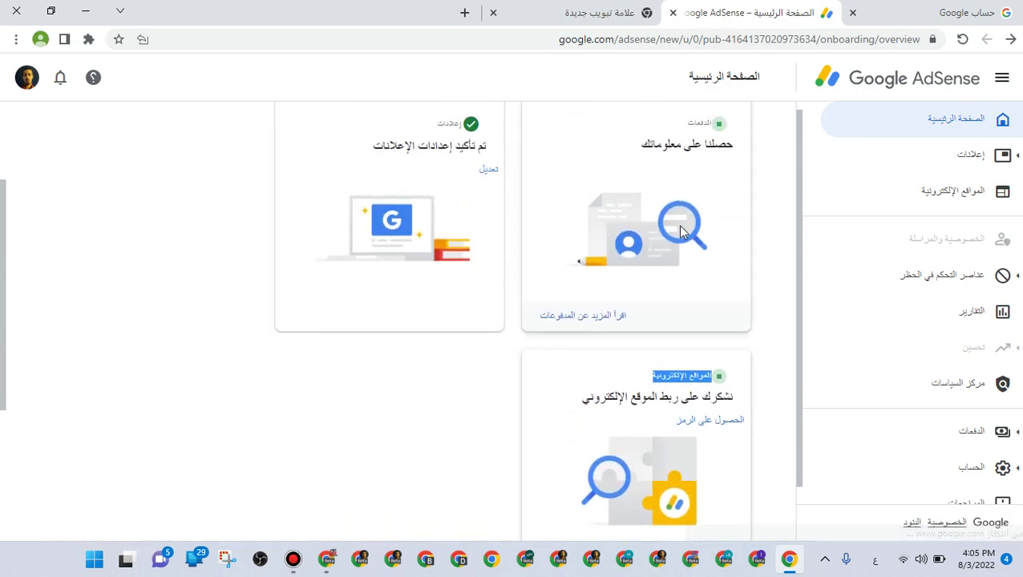
triple_click(696, 220)
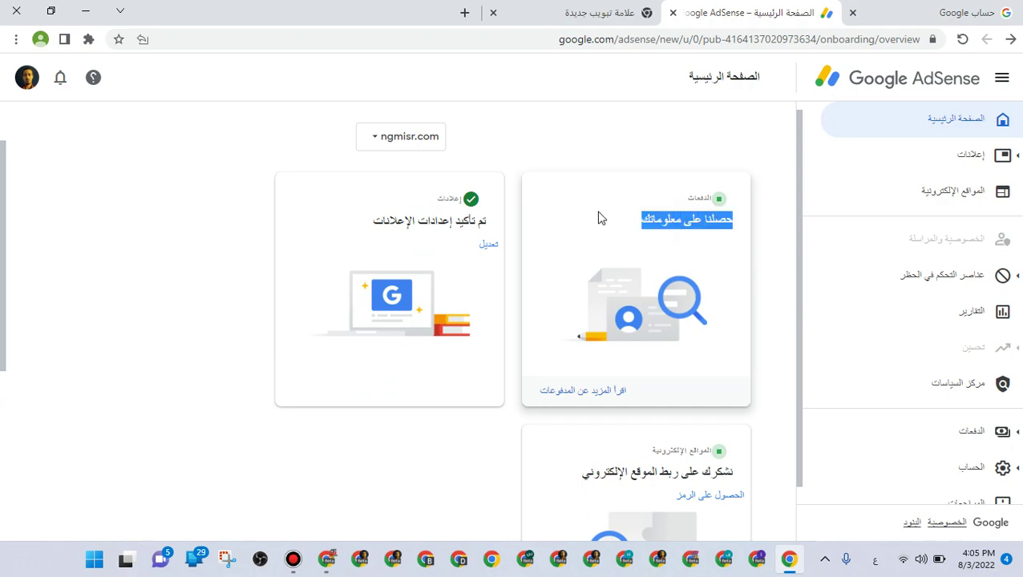
double_click(466, 224)
left_click(466, 224)
scroll(561, 297, "down", 2)
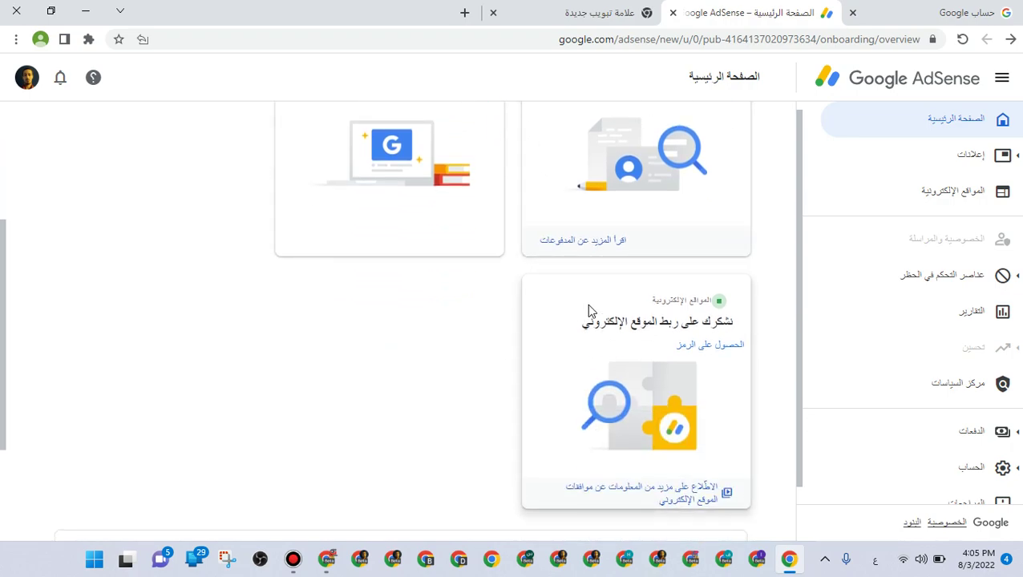
triple_click(603, 335)
left_click(920, 191)
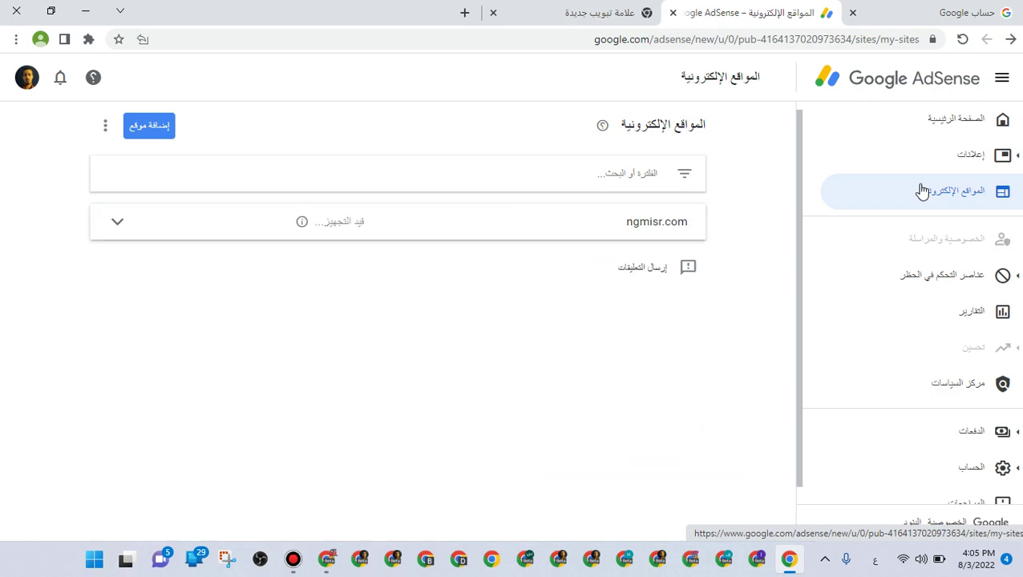
Reload the Sites page and expand ngmisr.com's status, which says it is still being prepared
left_click(966, 42)
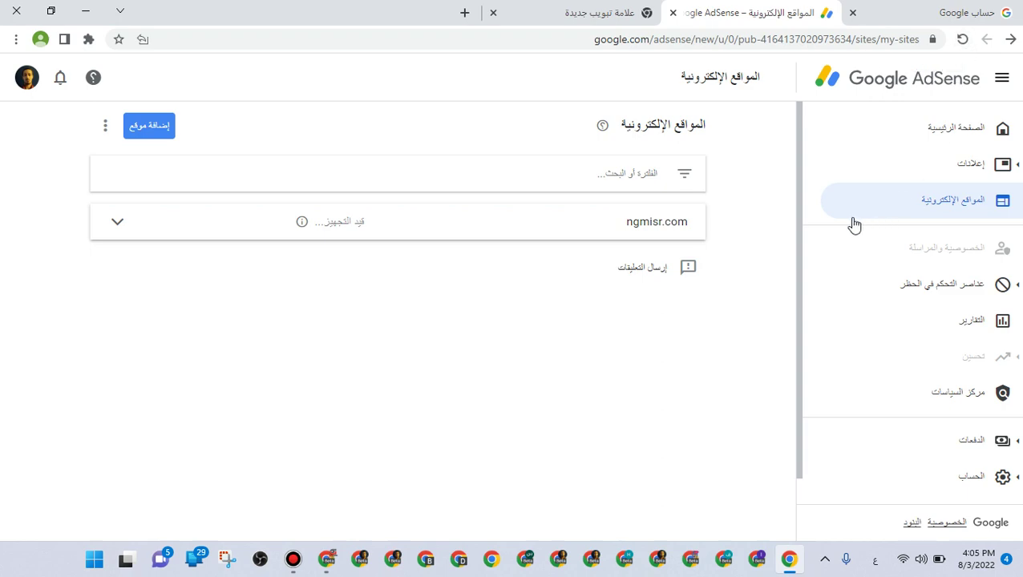
left_click(668, 236)
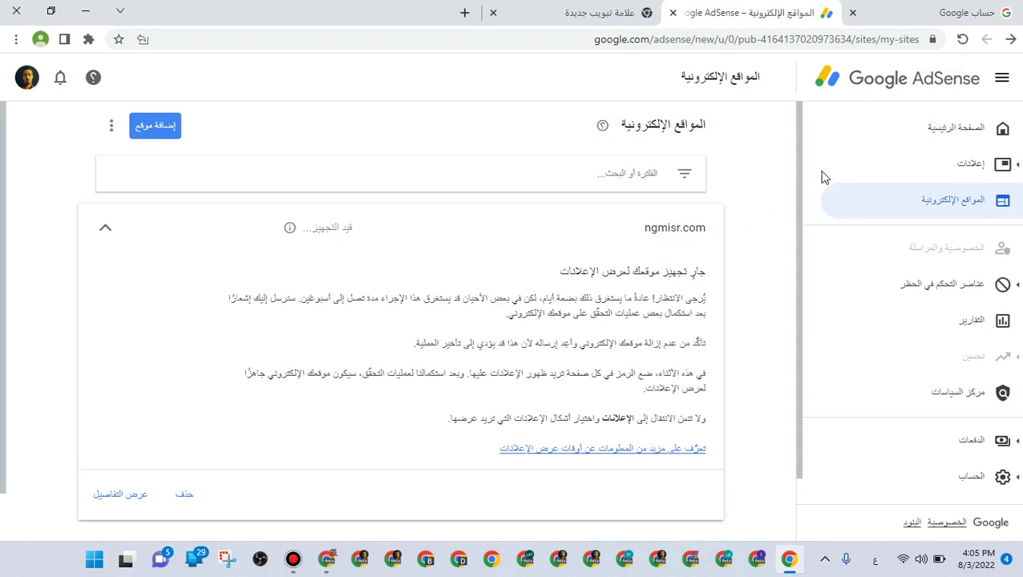
Return to AdSense Home, checking AdSense in another Chrome profile before switching back
left_click(936, 128)
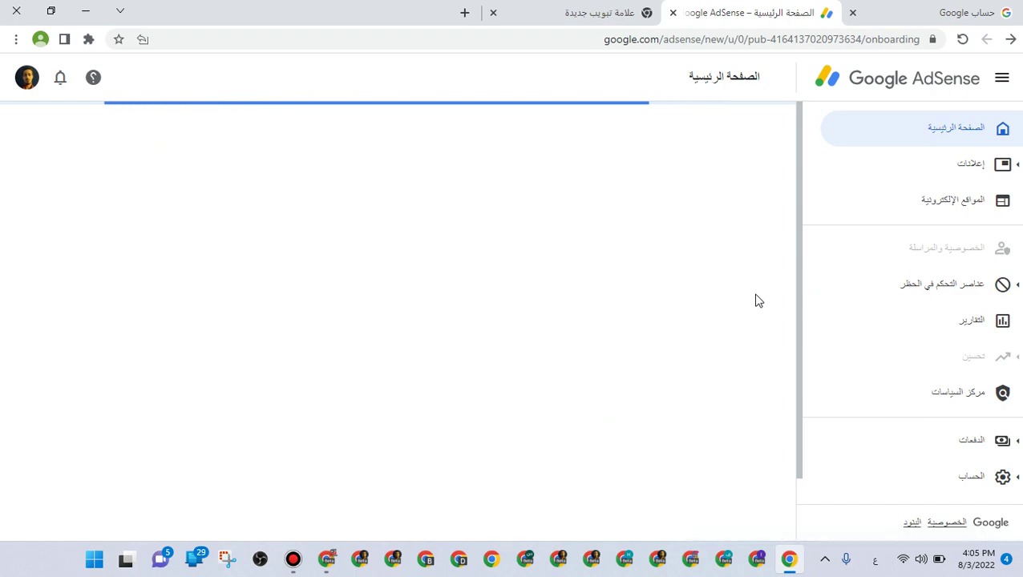
left_click(723, 565)
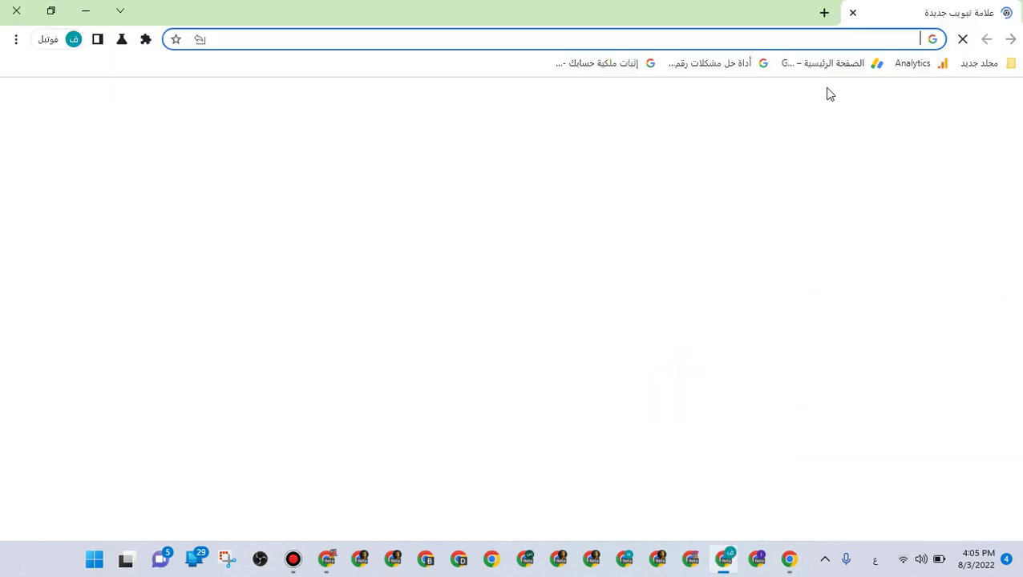
left_click(825, 70)
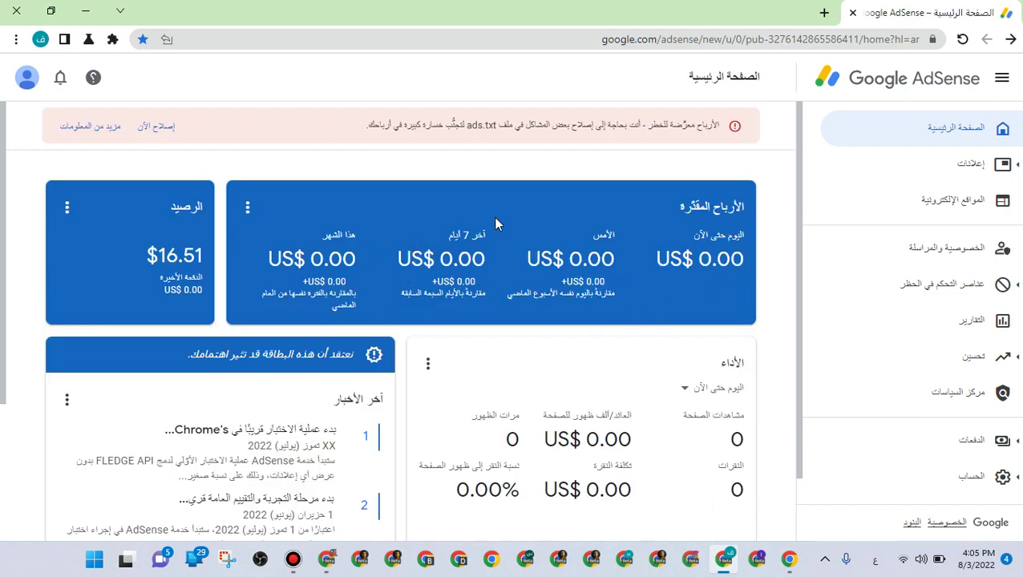
left_click(788, 558)
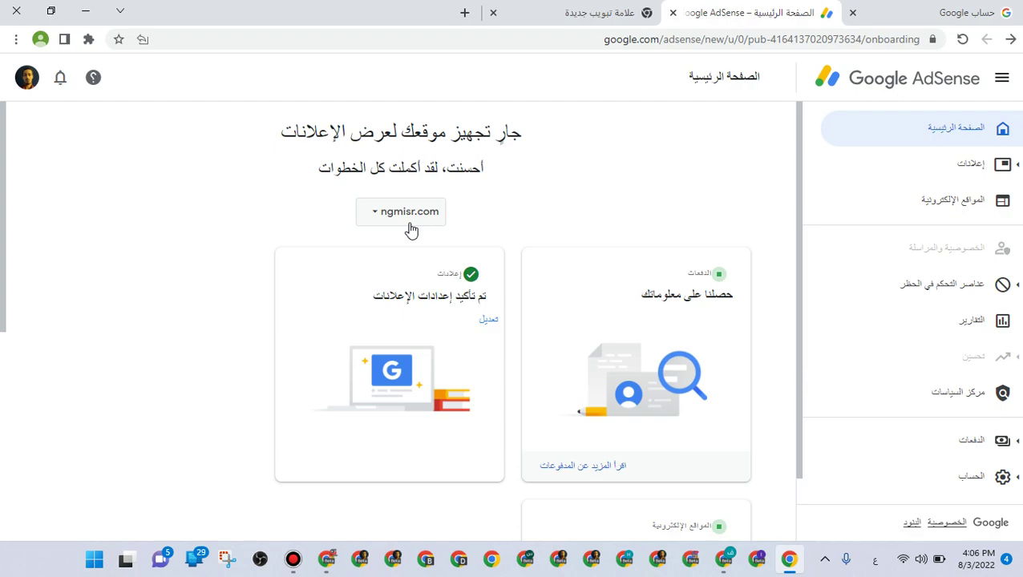
Collapse ngmisr.com's details, close the Add new site form unused, and go to the Blogger window
left_click(891, 202)
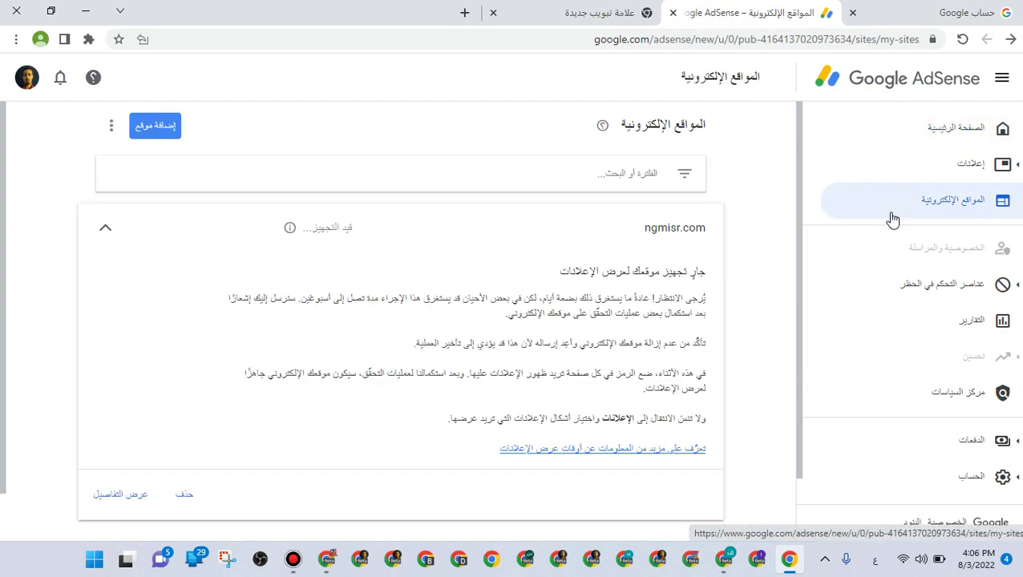
left_click(343, 230)
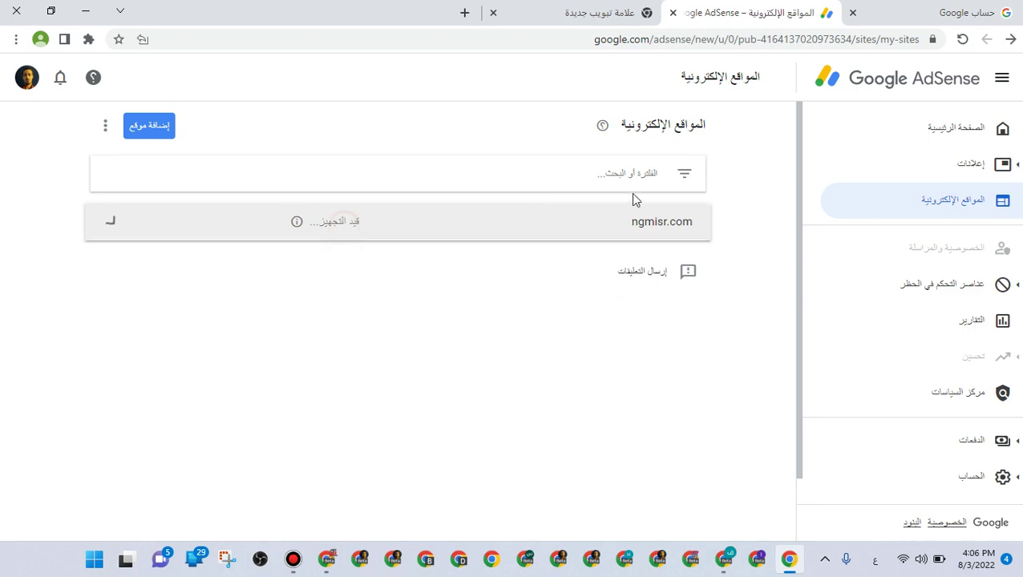
left_click(152, 128)
left_click(688, 199)
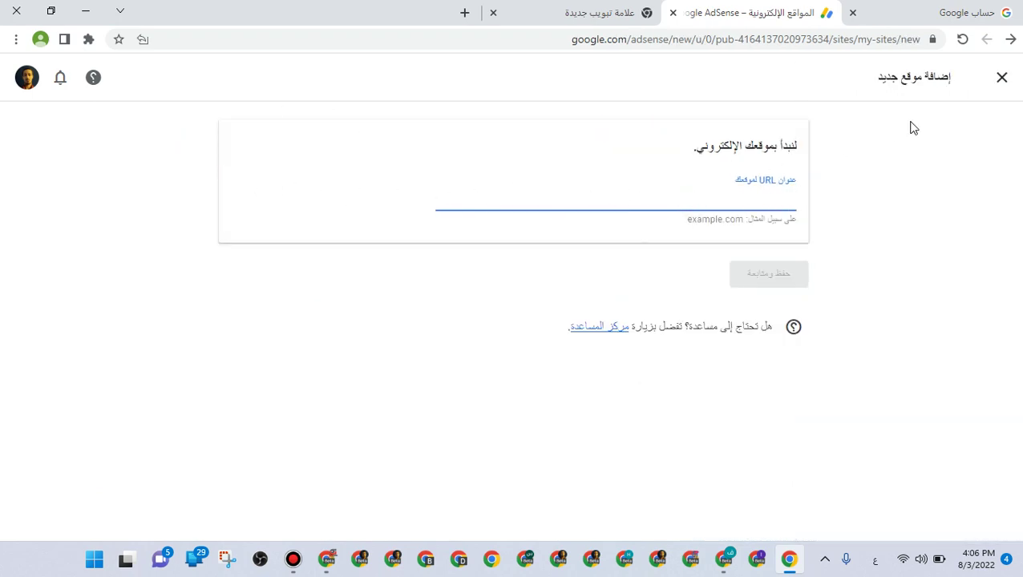
left_click(999, 80)
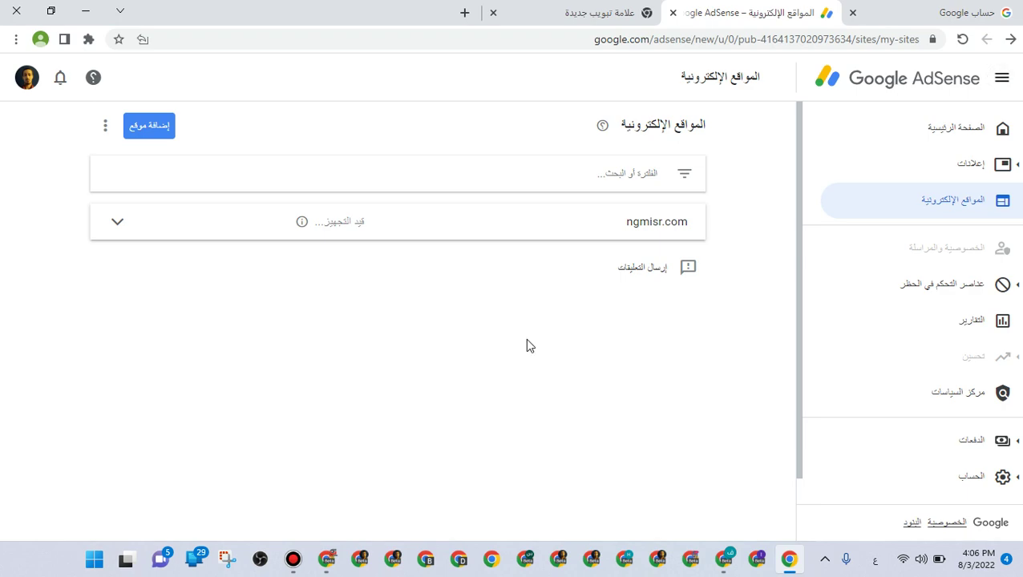
left_click(753, 563)
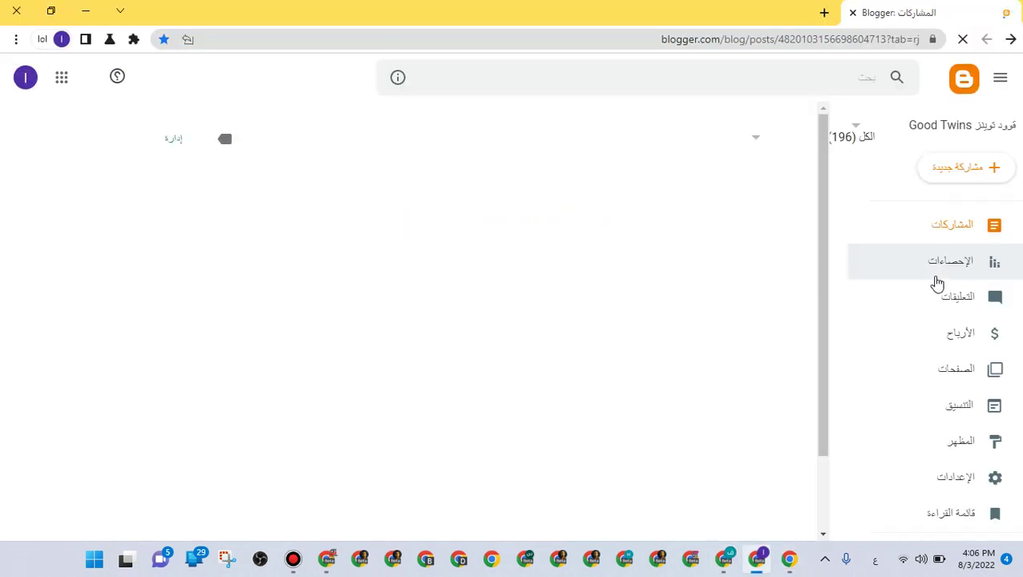
Open the live joker0o.de blog in a new tab and cut 'joker0o.de' from its address
scroll(936, 303, "down", 1)
left_click(958, 469)
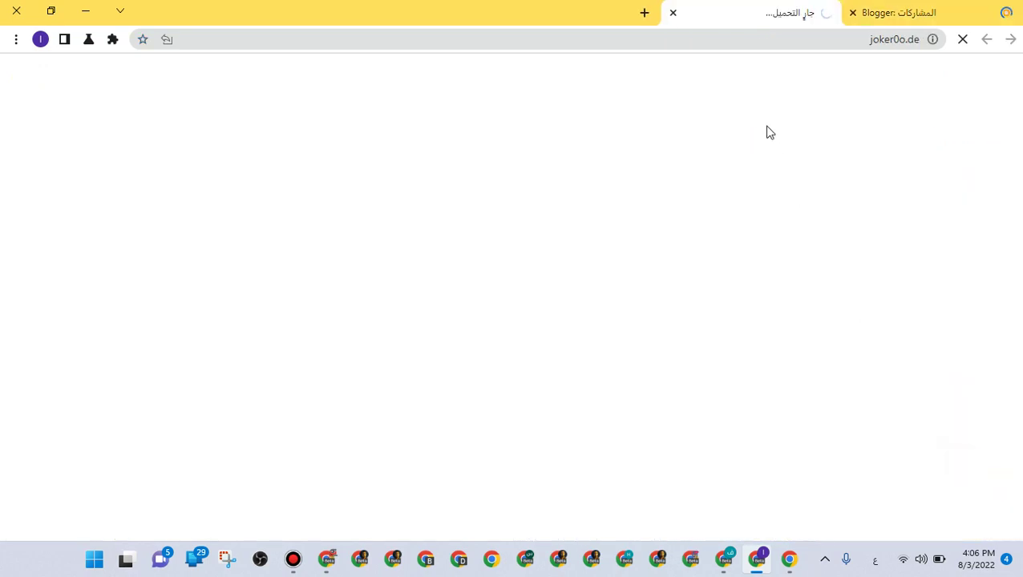
left_click(865, 40)
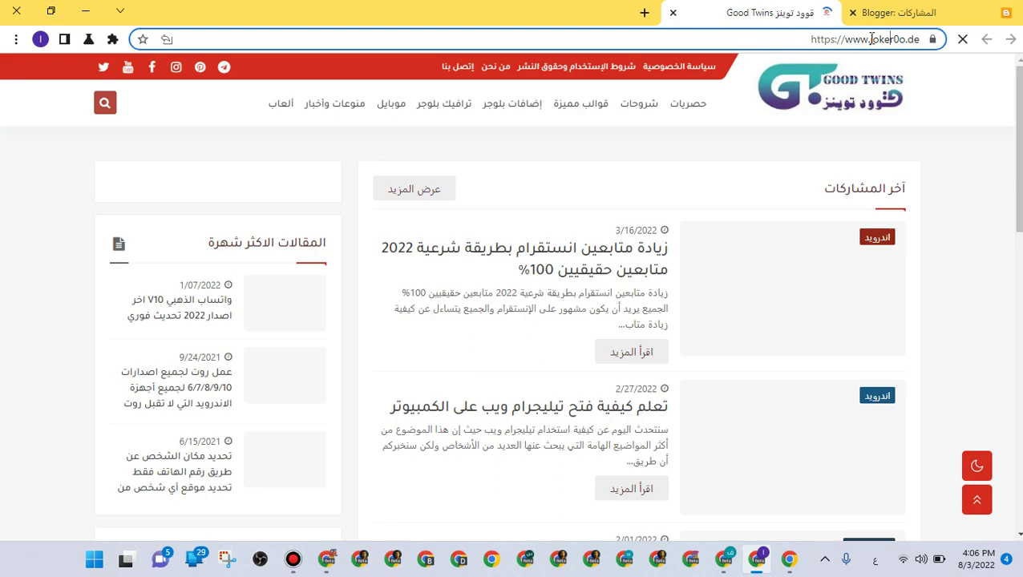
left_click_drag(871, 40, 930, 46)
right_click(911, 40)
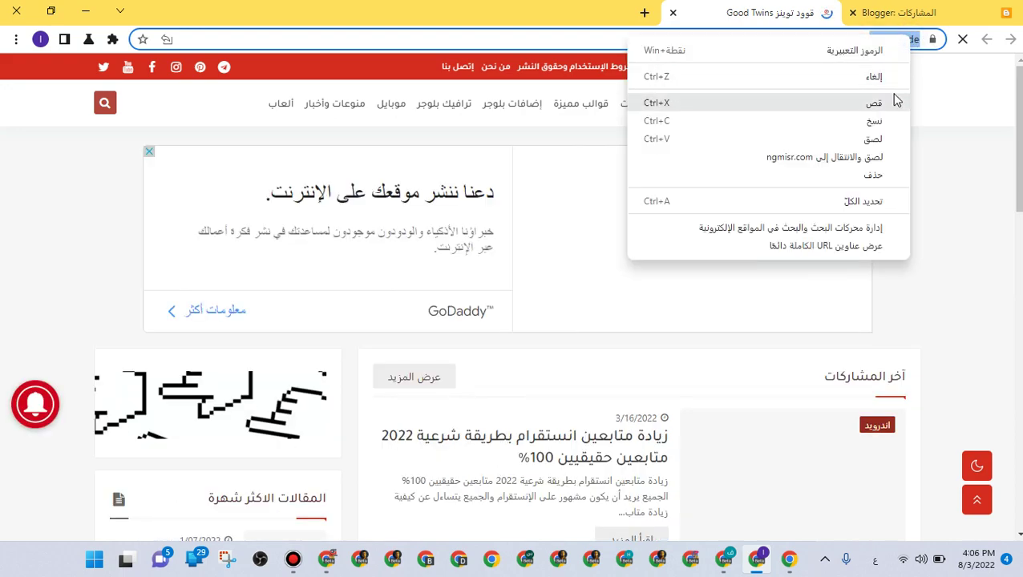
left_click(887, 100)
left_click(730, 520)
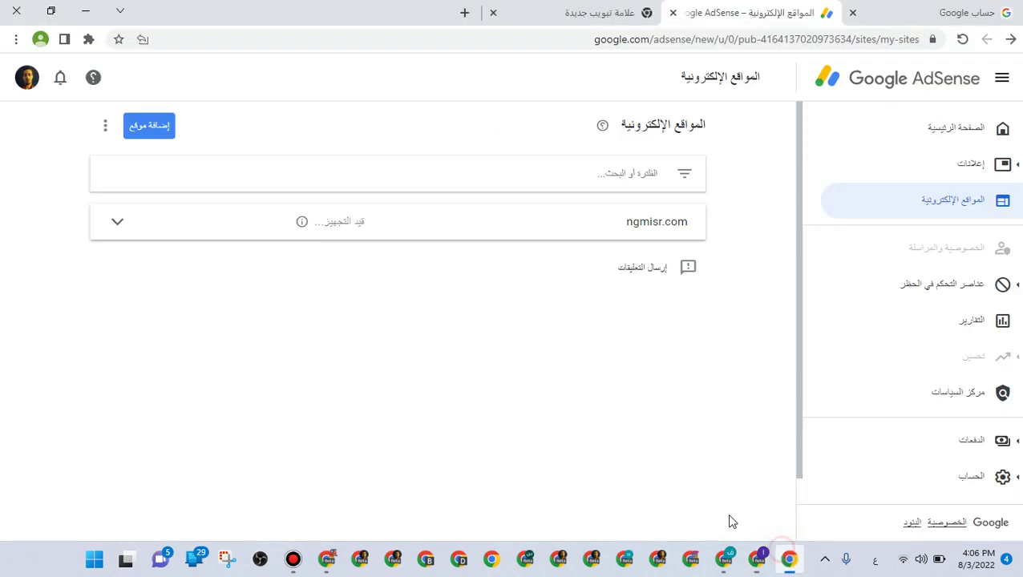
Add joker0o.de as a new AdSense site by pasting its address and saving
left_click(152, 120)
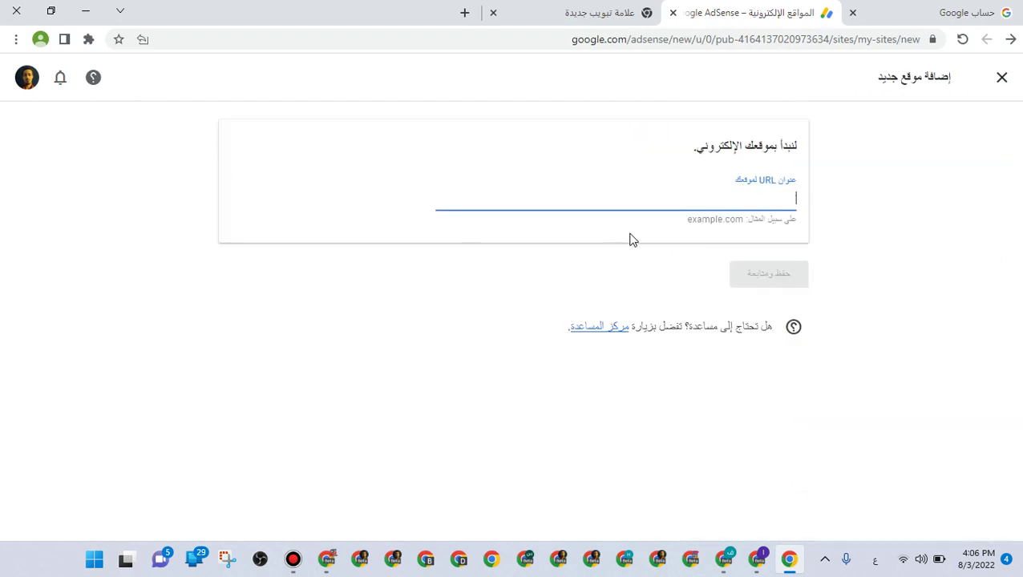
right_click(666, 201)
left_click(641, 317)
left_click(763, 273)
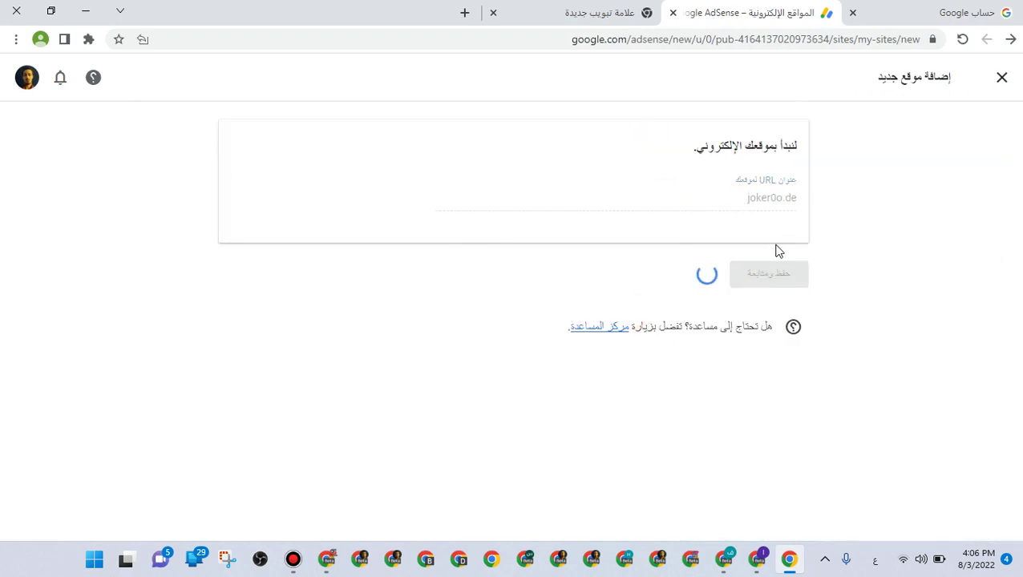
left_click(771, 276)
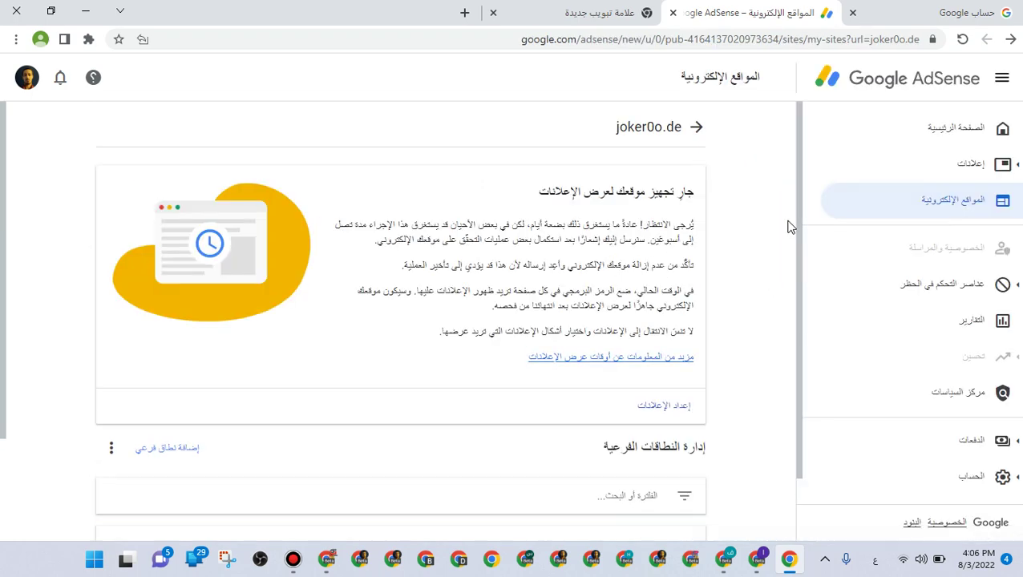
left_click(692, 126)
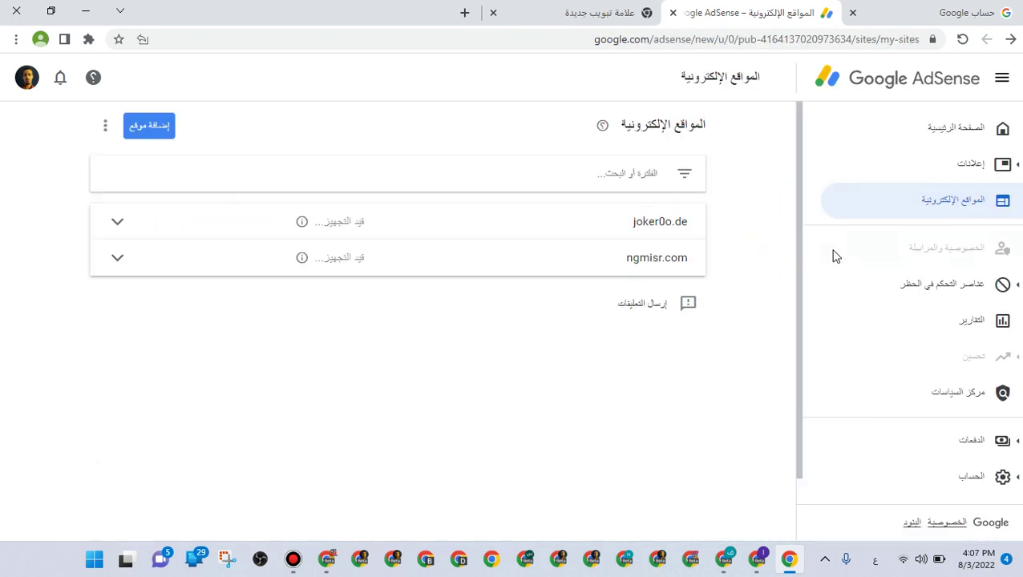
In Ads overview, dismiss the introductory tour and copy the auto-ads code snippet
left_click(920, 166)
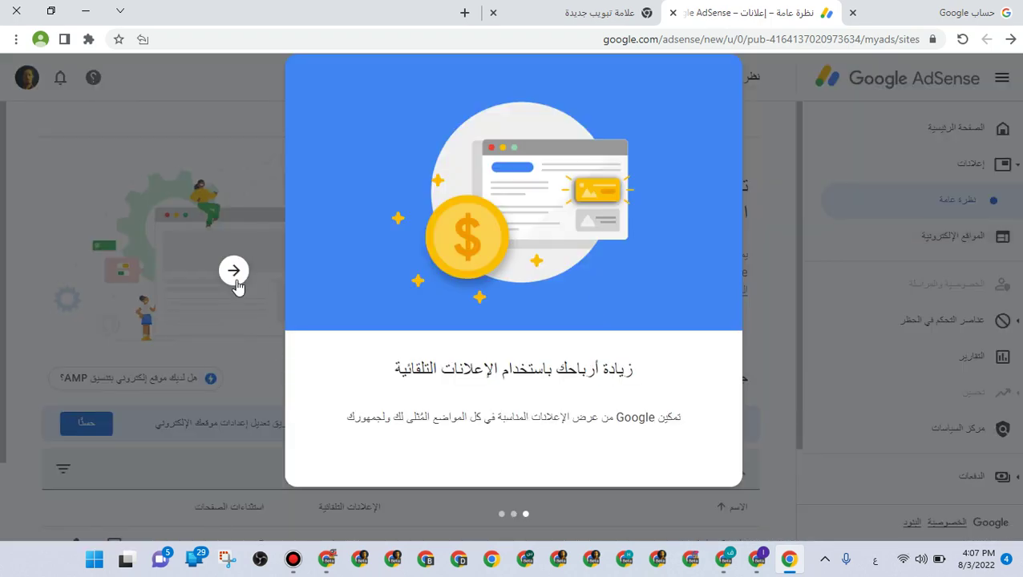
left_click(234, 272)
left_click(234, 273)
left_click(513, 450)
scroll(559, 422, "down", 1)
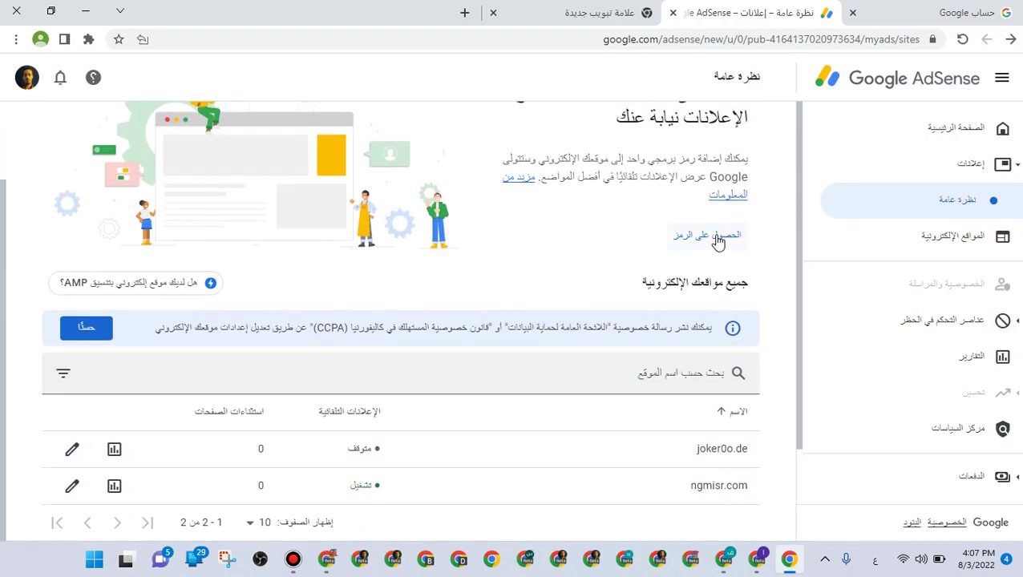
left_click(711, 239)
left_click(800, 300)
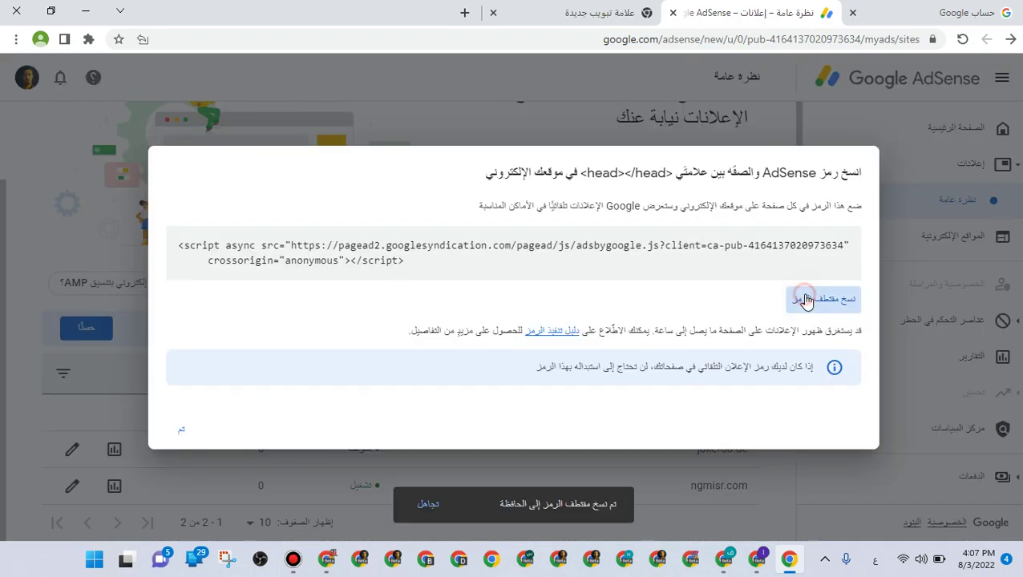
left_click(758, 561)
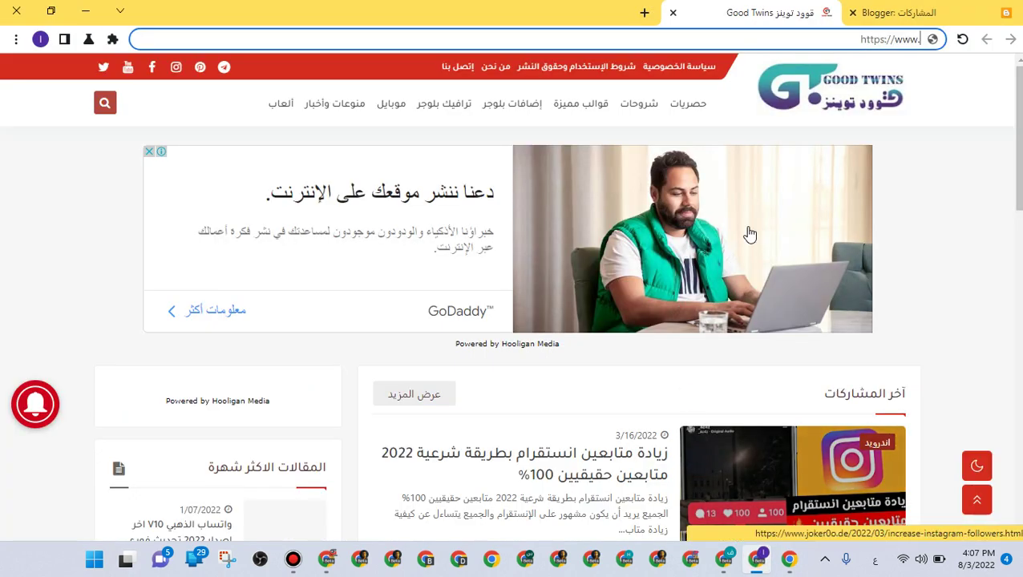
Open the Good Twins blog's theme HTML editor via Theme > Customize > Edit HTML
left_click(897, 12)
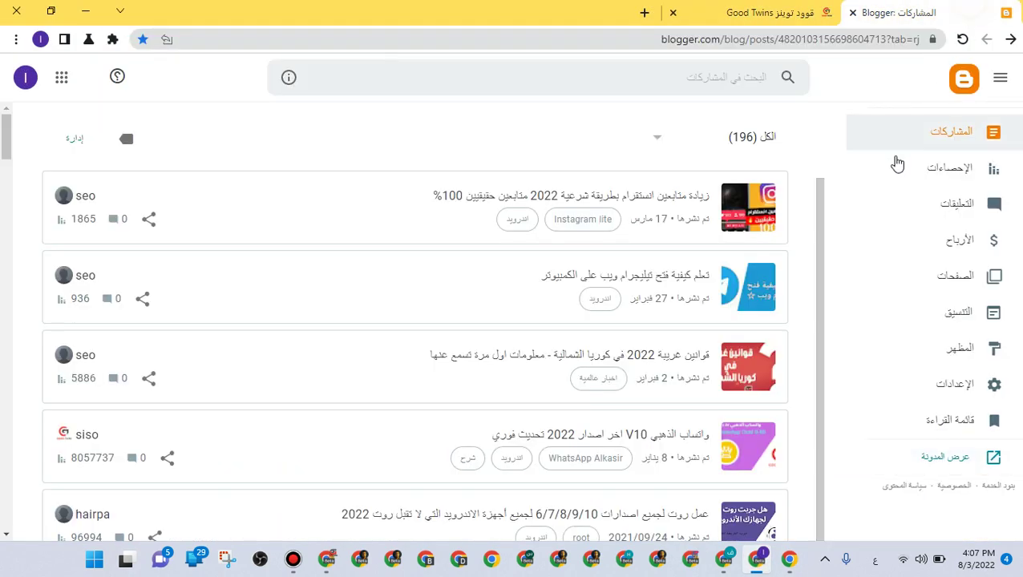
left_click(921, 366)
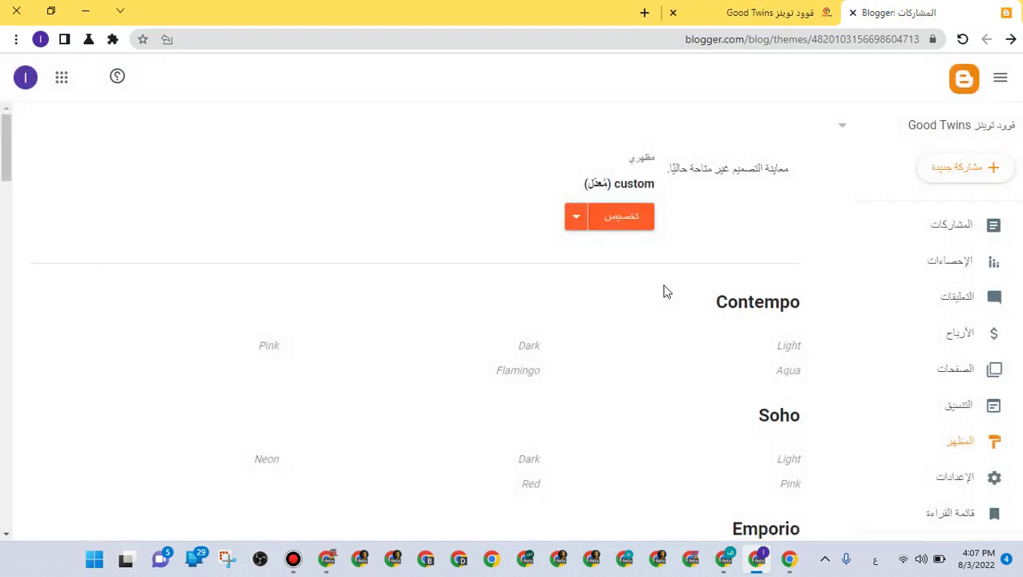
left_click(580, 225)
left_click(701, 337)
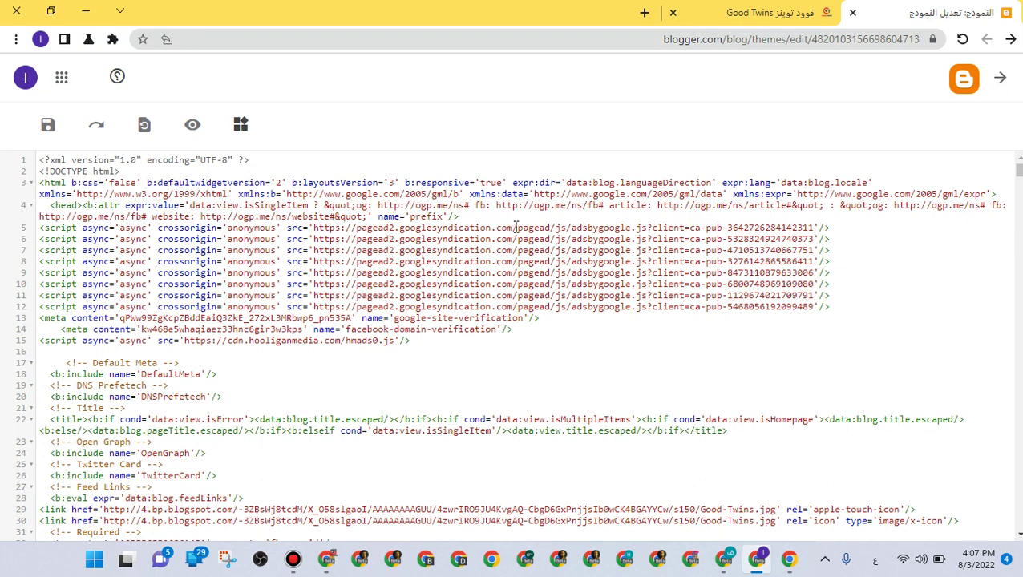
Paste the AdSense script on a new line after line 4 and save the theme
left_click_drag(507, 221, 539, 318)
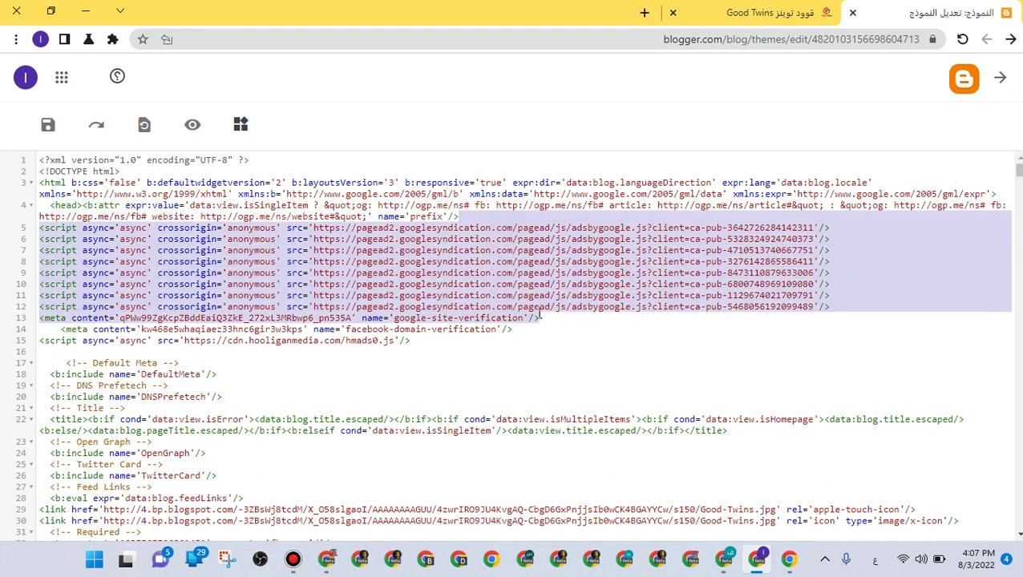
left_click(479, 239)
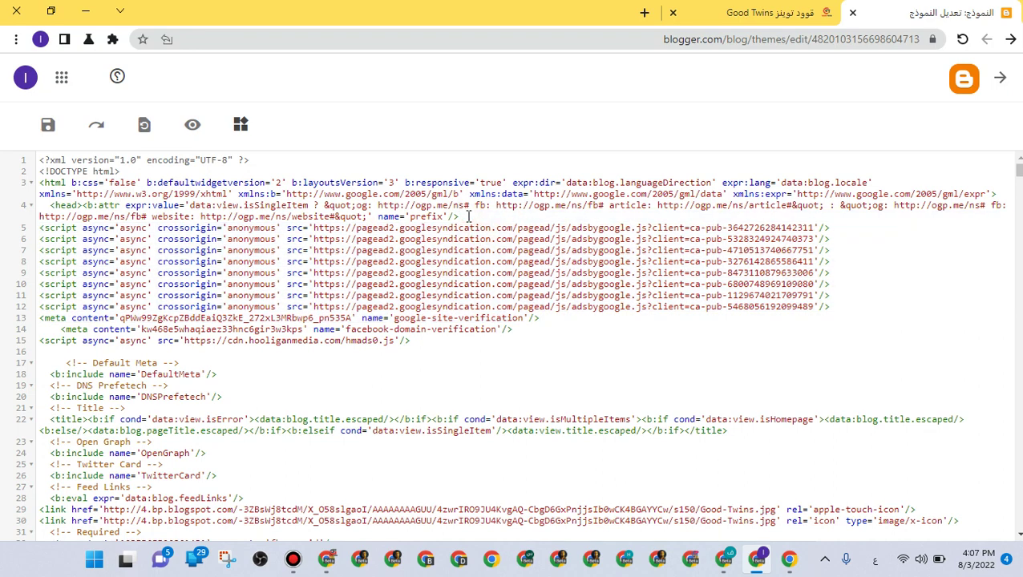
key("Return")
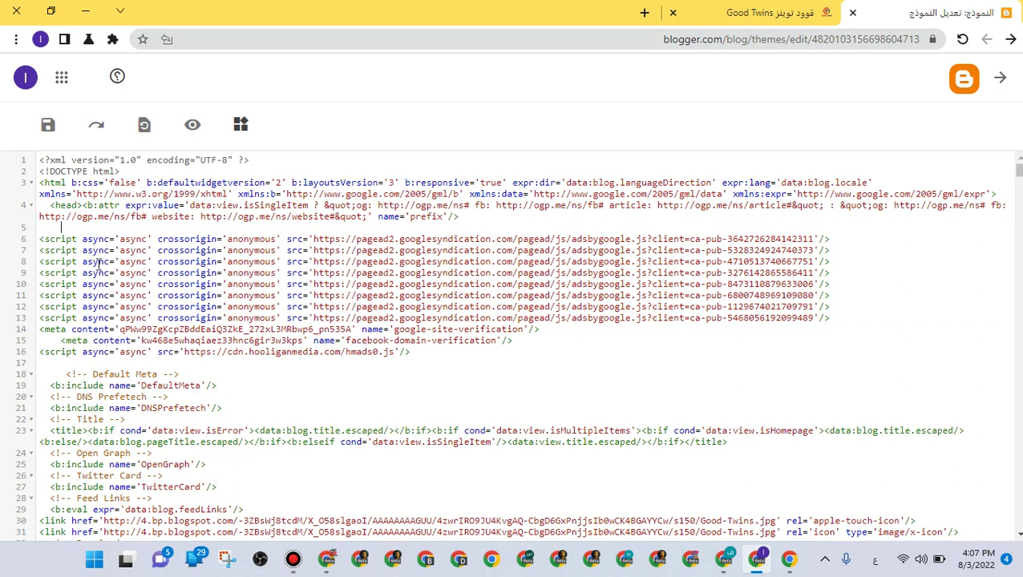
right_click(53, 227)
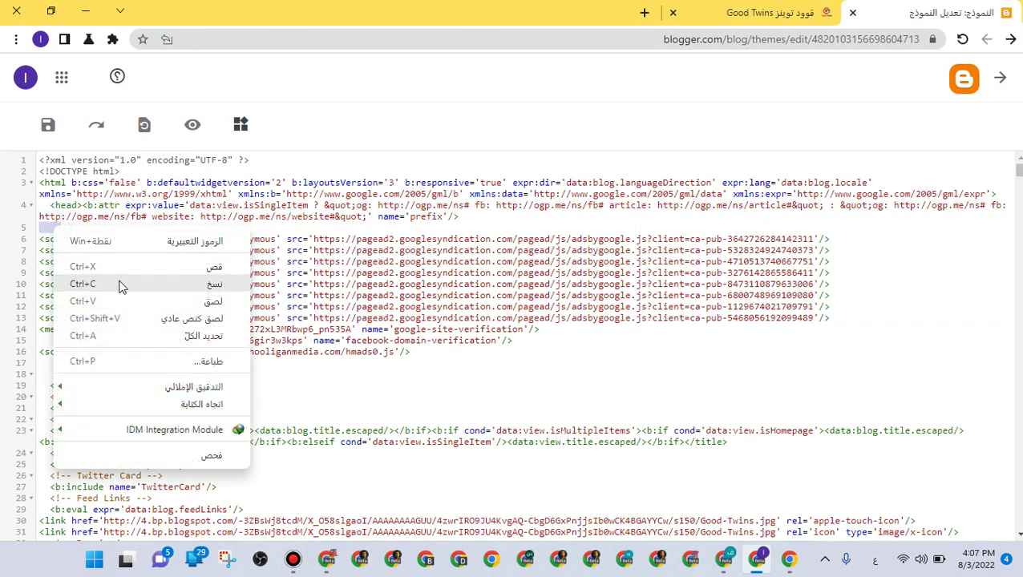
left_click(138, 293)
left_click(46, 127)
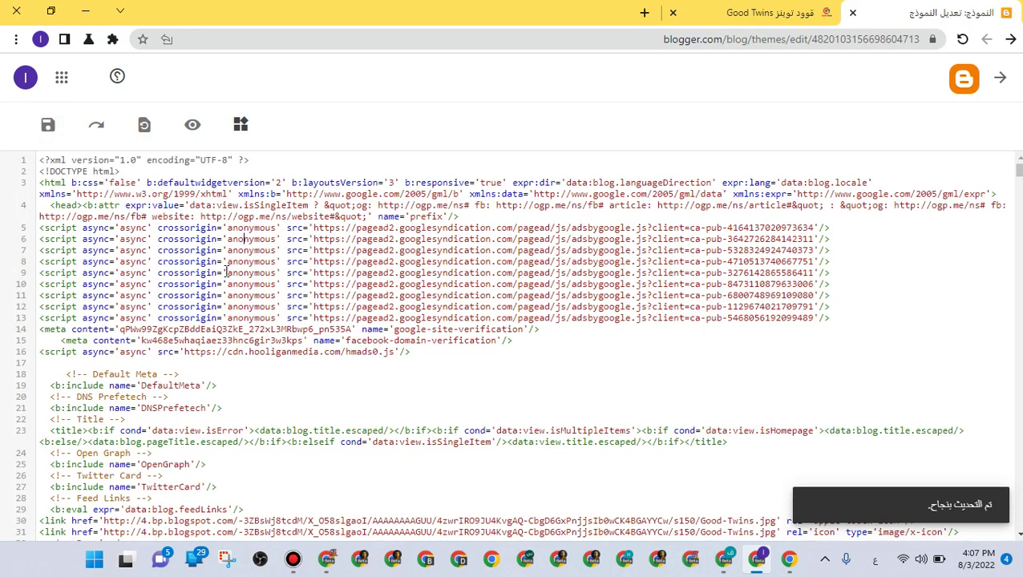
left_click(16, 10)
Switch Auto ads on for joker0o.de and apply the change to the site now
left_click(181, 429)
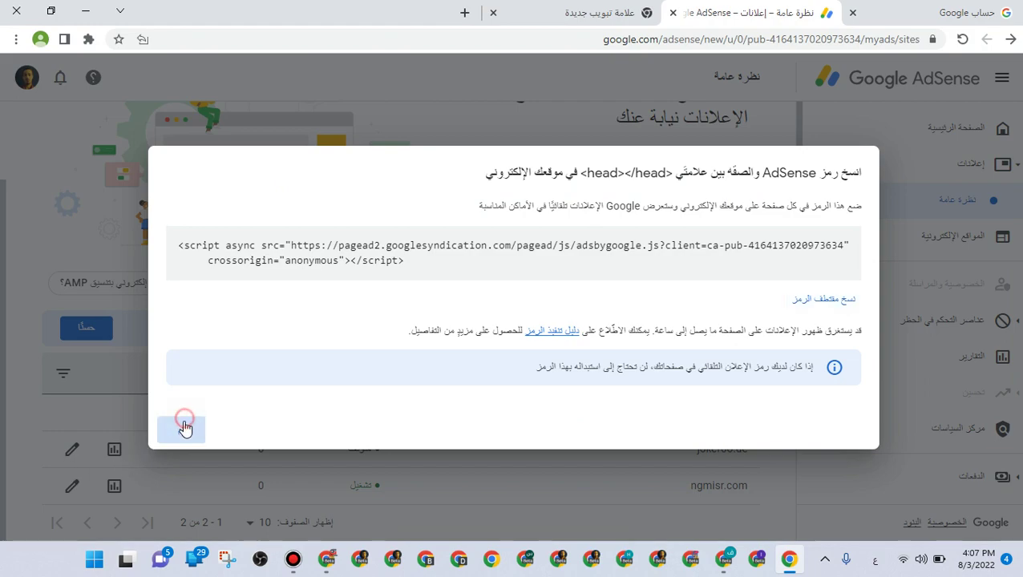
left_click(76, 449)
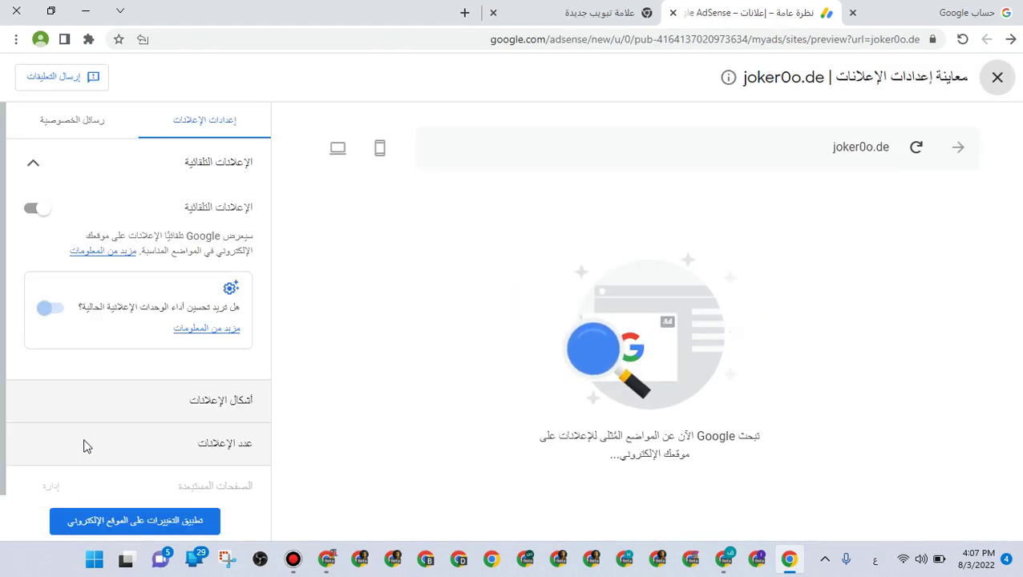
left_click(34, 210)
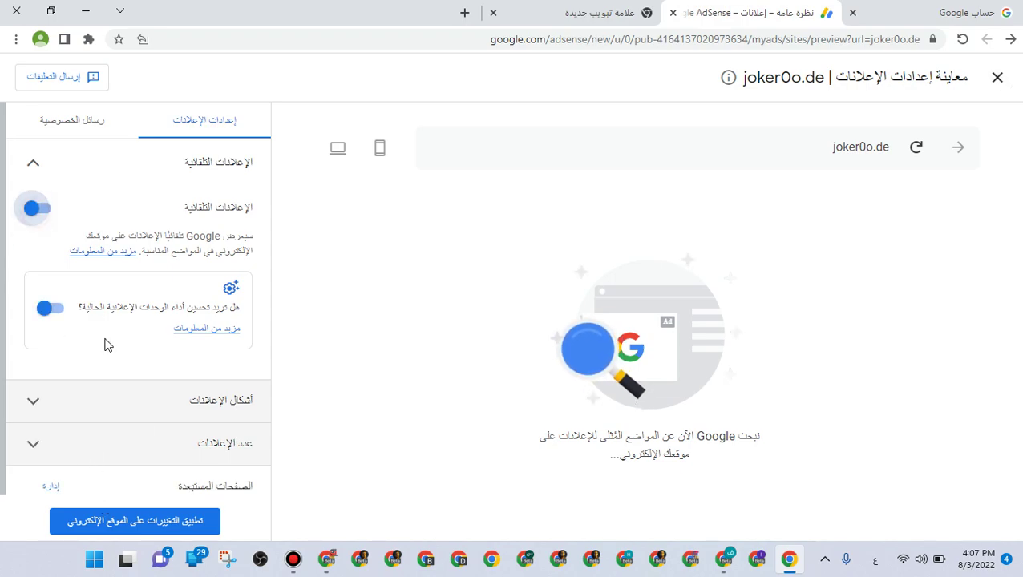
left_click(129, 517)
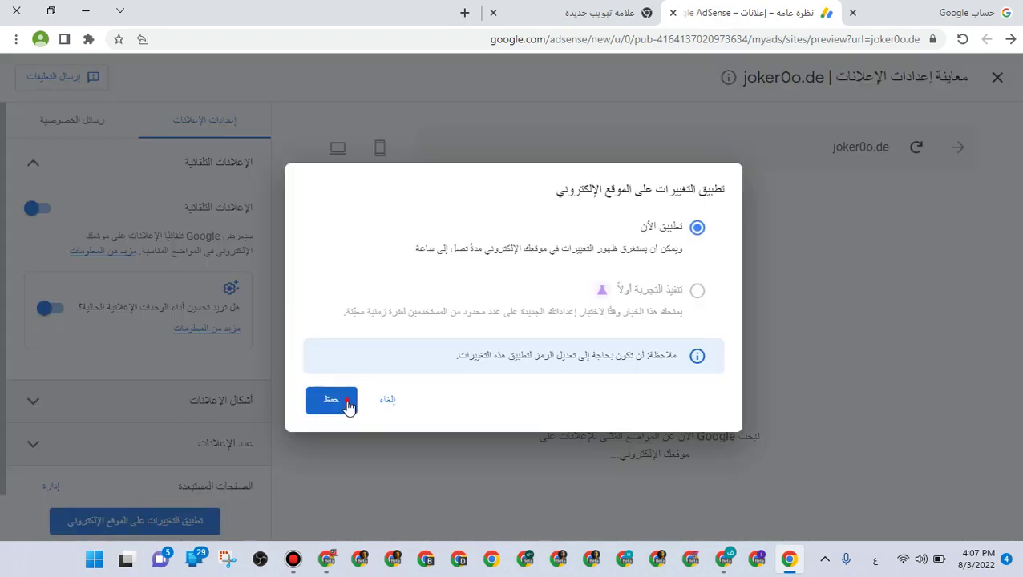
left_click(346, 403)
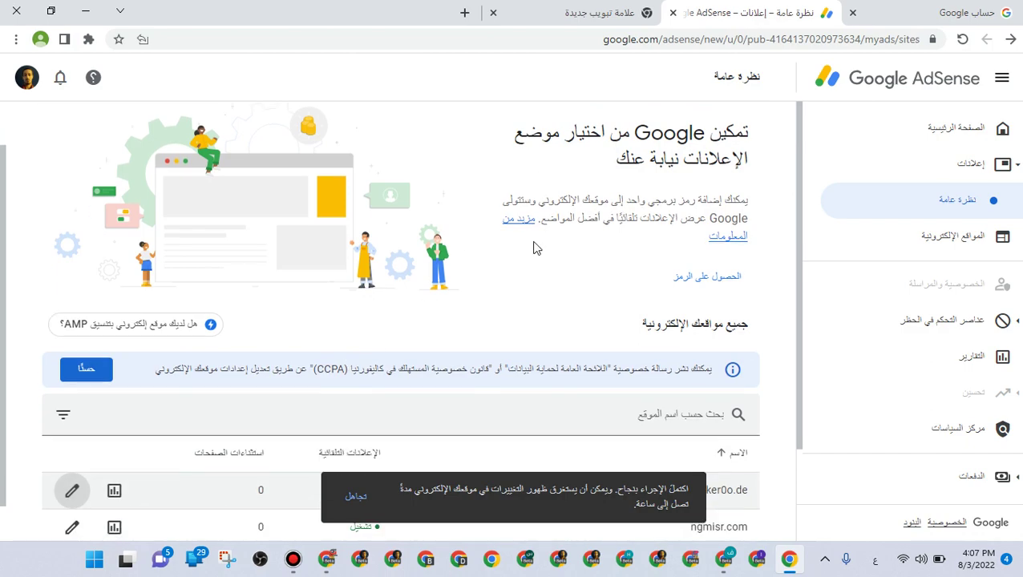
scroll(469, 449, "down", 1)
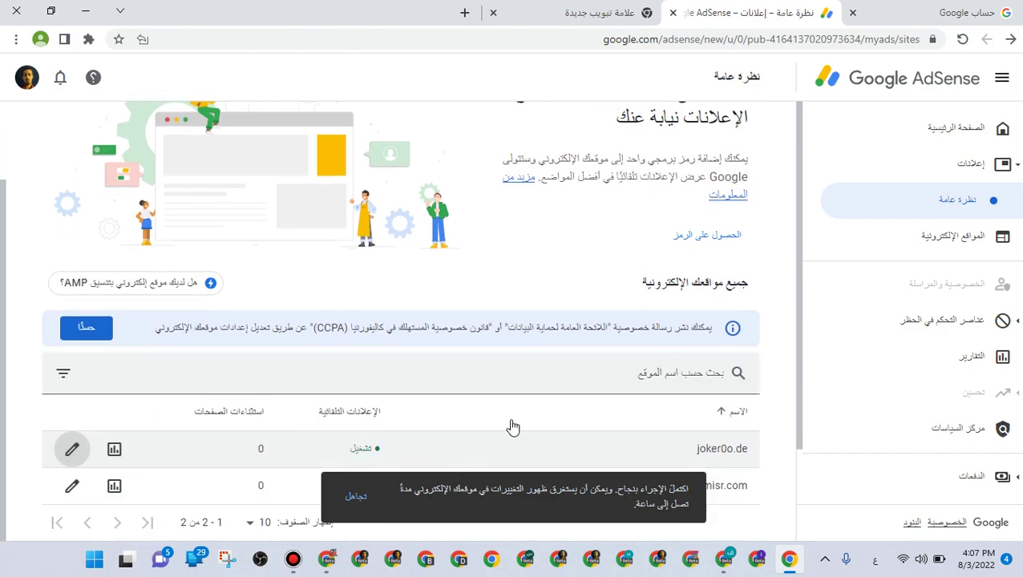
left_click(72, 449)
Load joker0o.de in a new tab, correcting a mistyped address first
left_click(591, 11)
left_click(597, 34)
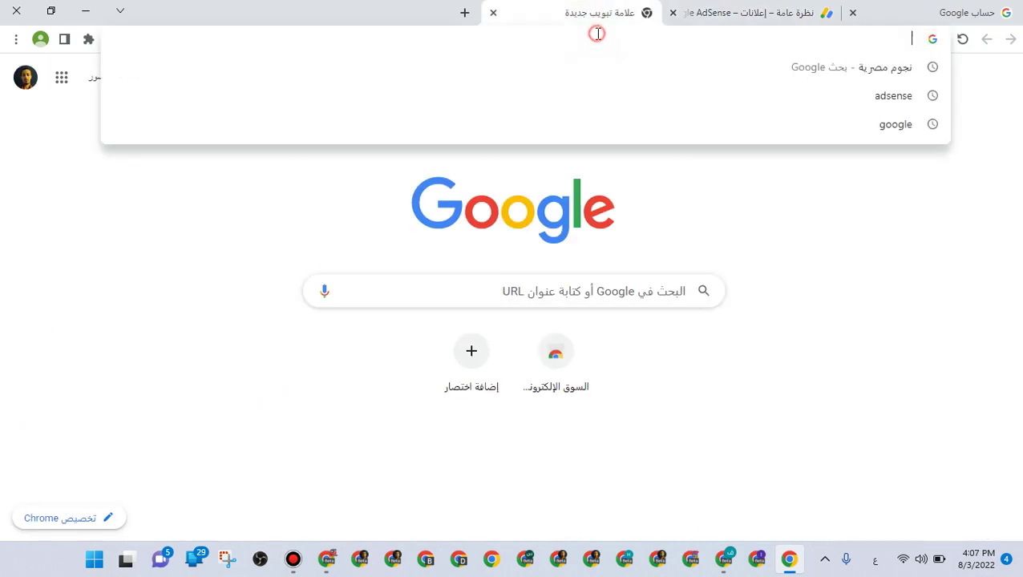
type("ت")
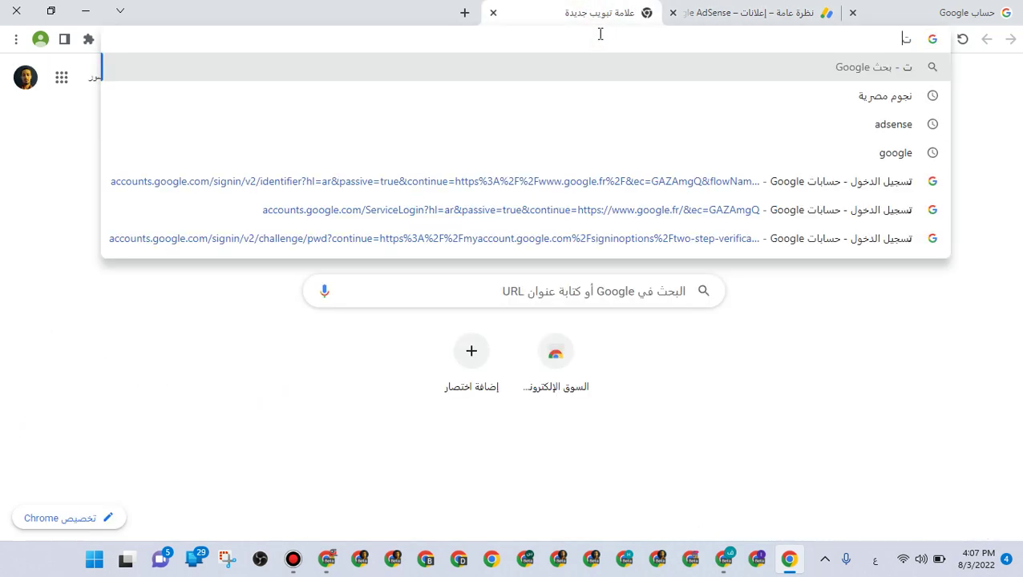
type("خن")
key("BackSpace")
key("BackSpace")
key("BackSpace")
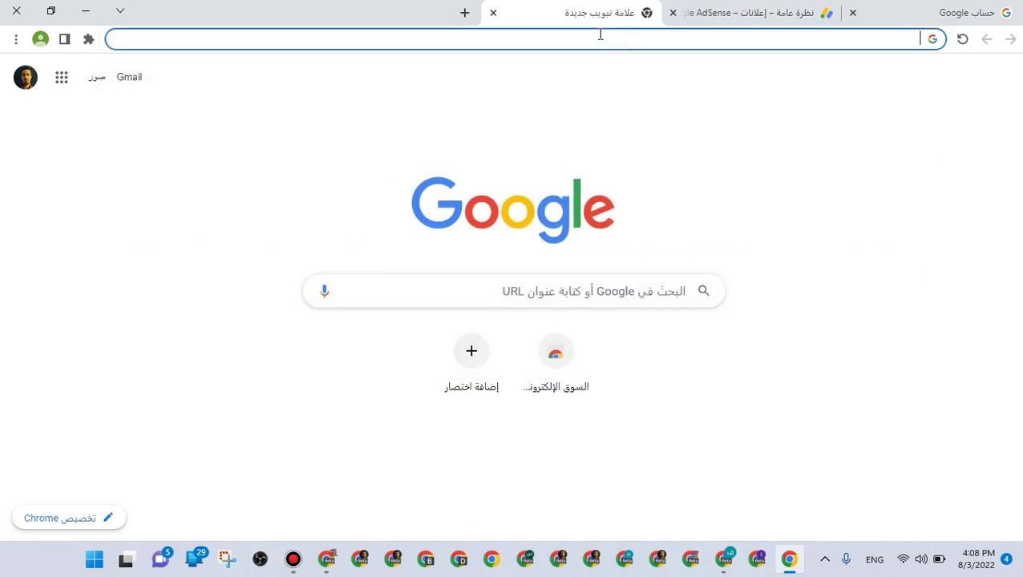
type("joker")
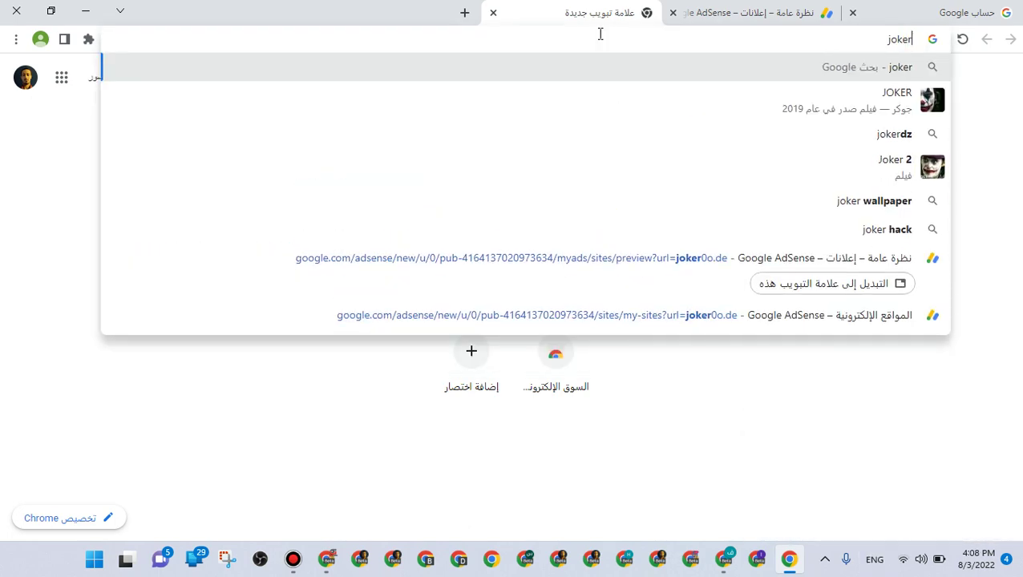
type("0o.de")
key("Return")
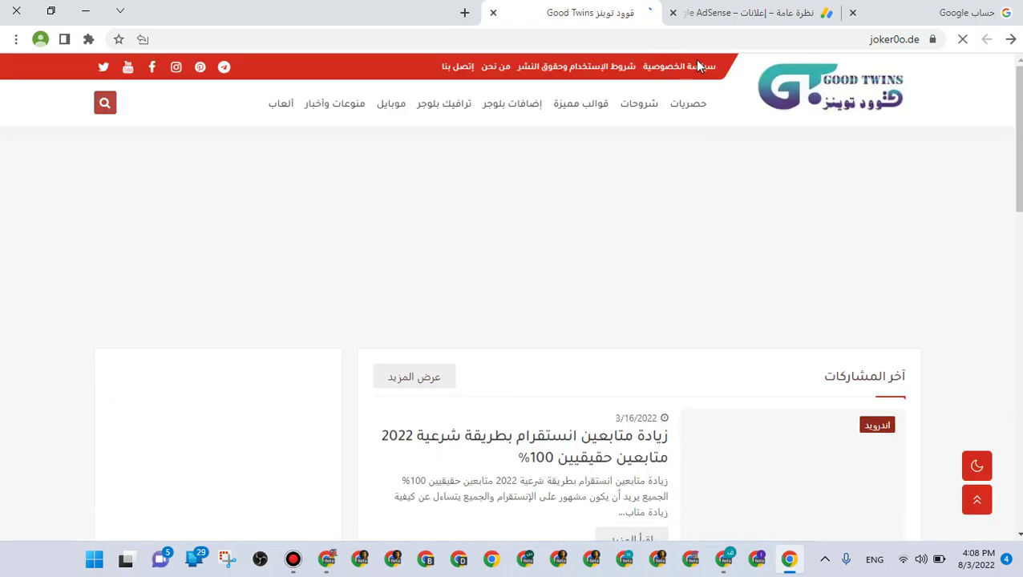
Open joker0o.de's Privacy Policy page, close the vignette ad, and cut the page address
left_click(669, 70)
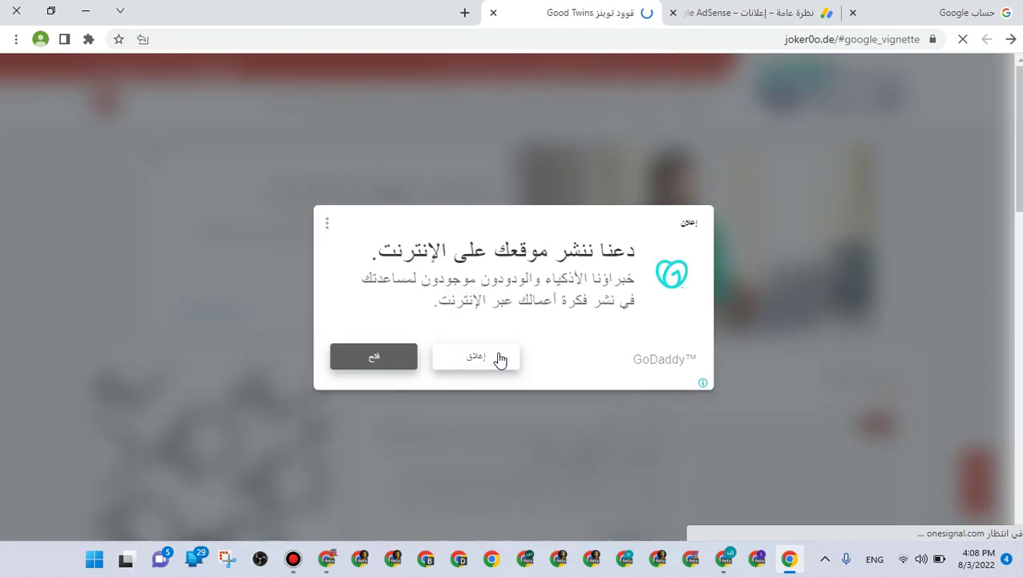
left_click(801, 39)
right_click(799, 38)
key("Escape")
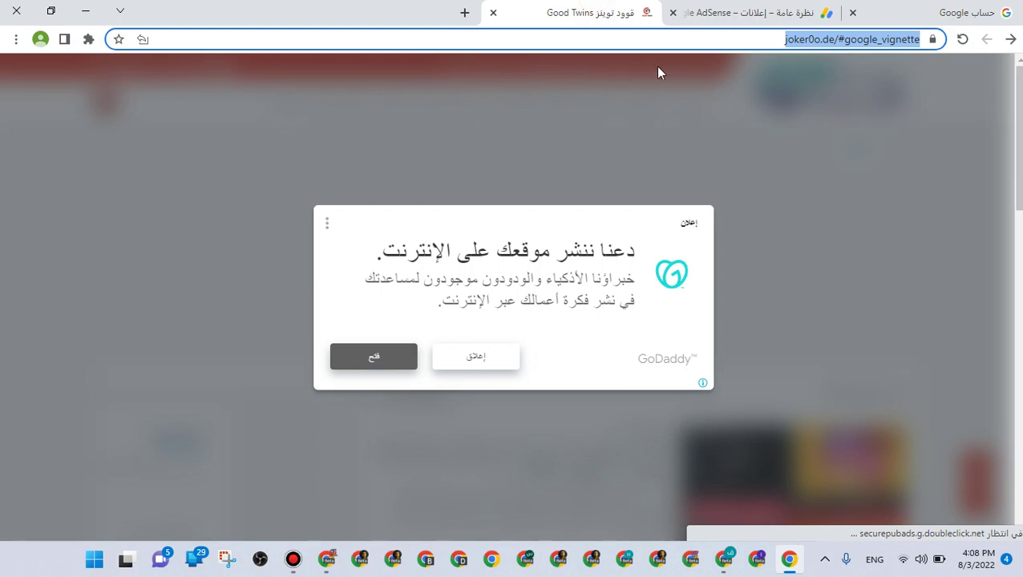
left_click(478, 360)
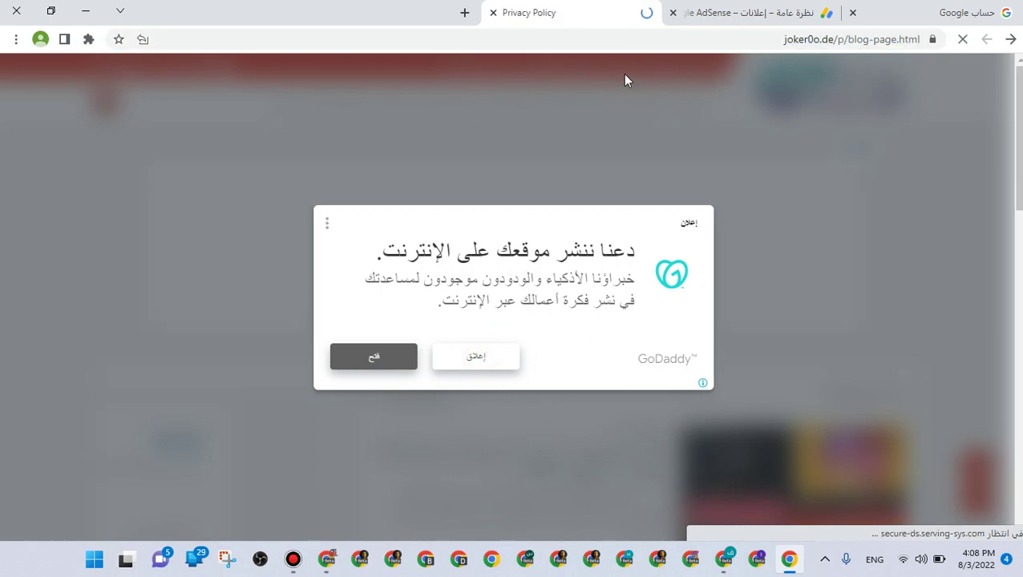
left_click(678, 44)
right_click(677, 45)
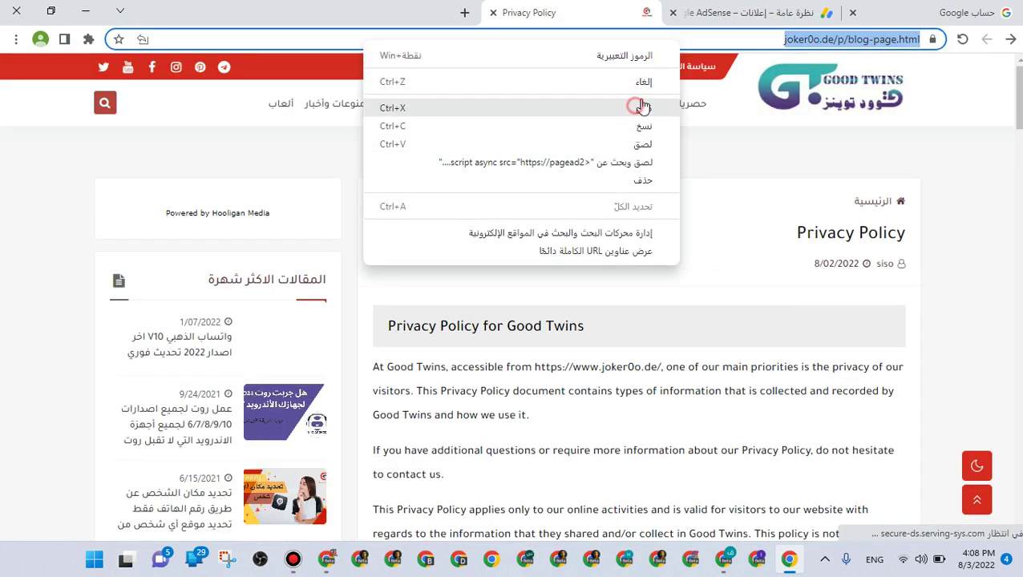
left_click(631, 108)
left_click(729, 7)
Open Excluded pages and submit a new exclusion with the pasted page URL
scroll(130, 423, "down", 5)
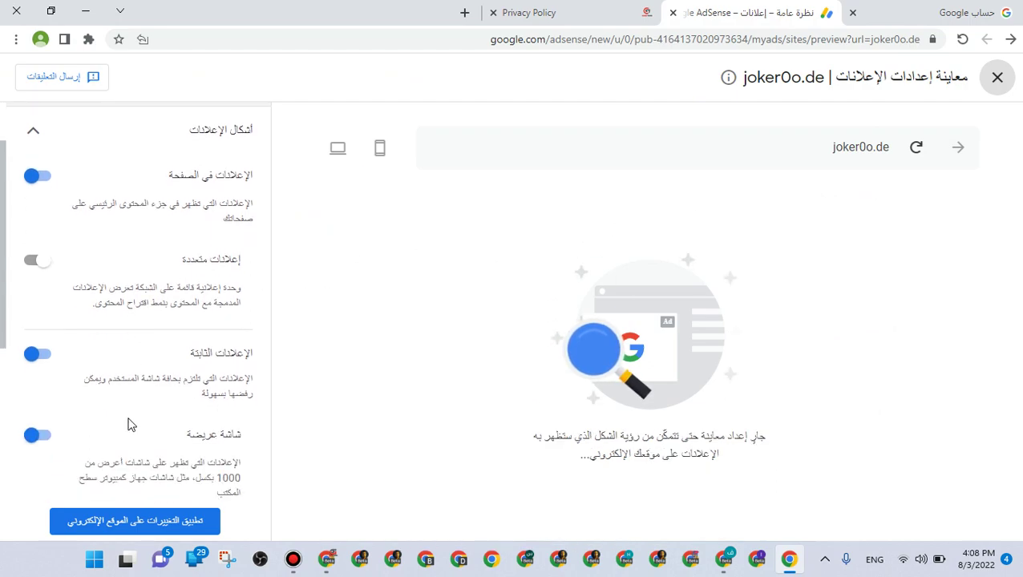
scroll(126, 423, "down", 1)
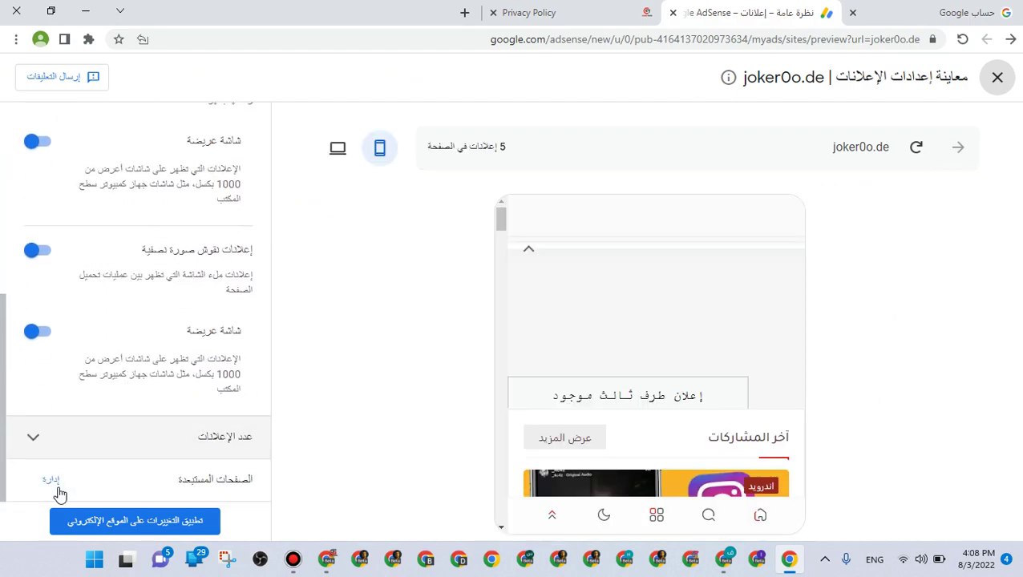
left_click(41, 486)
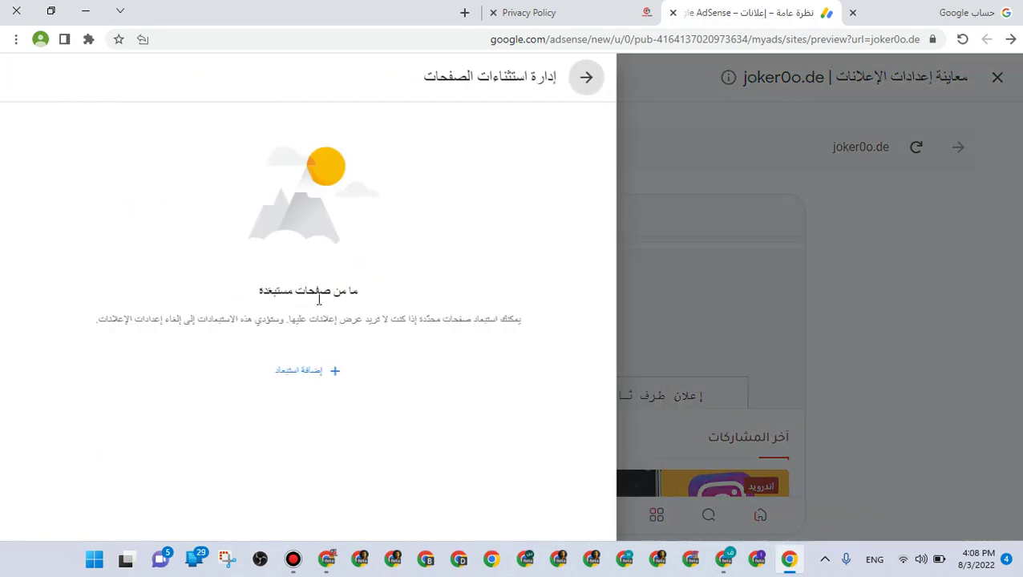
left_click(338, 371)
triple_click(542, 183)
right_click(542, 182)
left_click(520, 274)
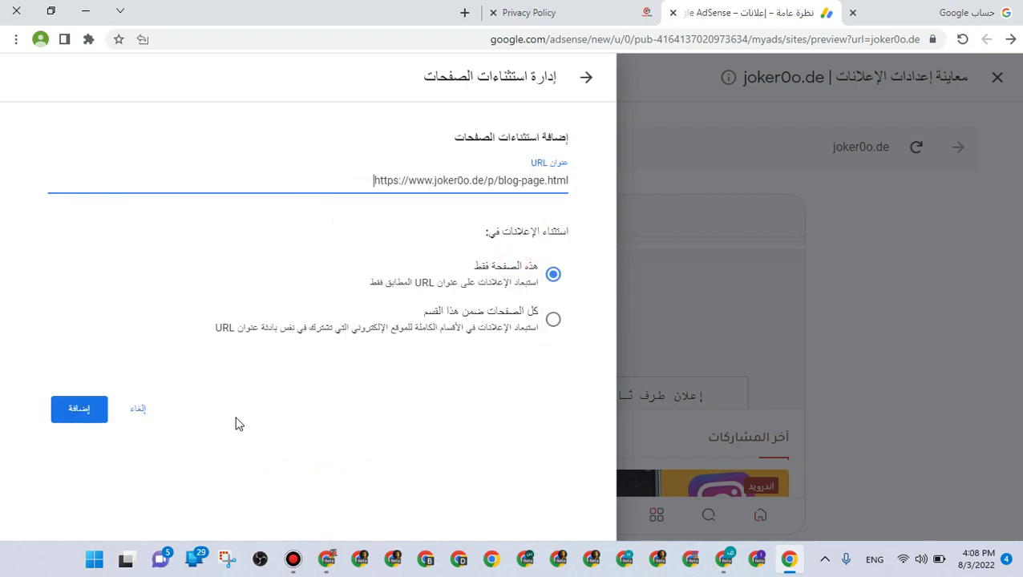
left_click(91, 401)
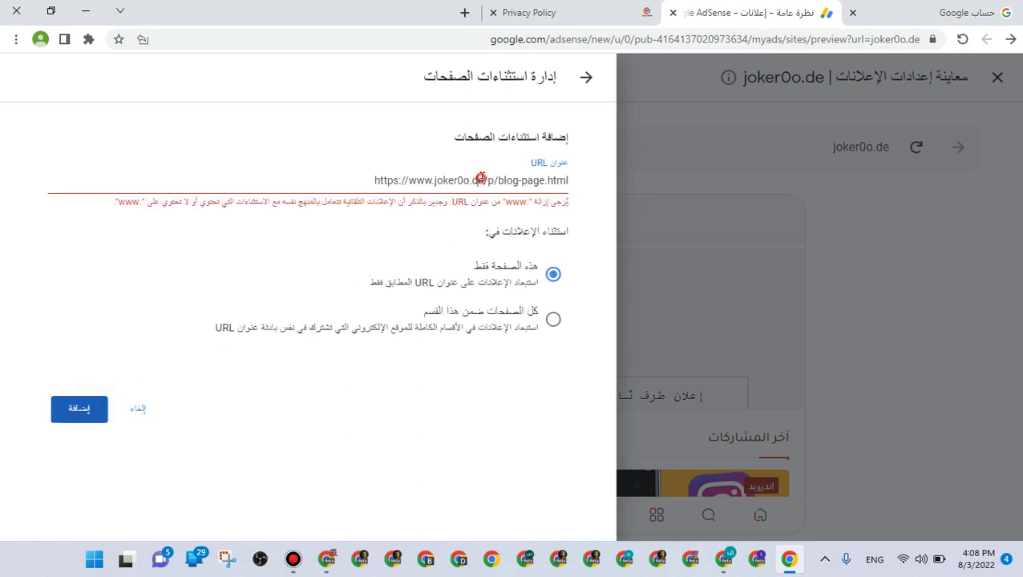
left_click(481, 178)
left_click_drag(483, 179, 353, 176)
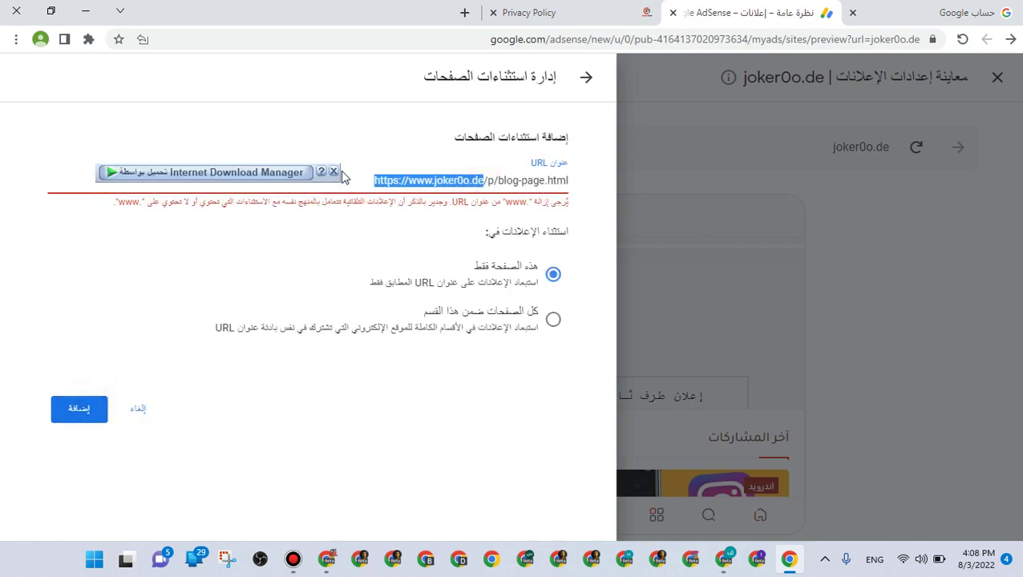
key("BackSpace")
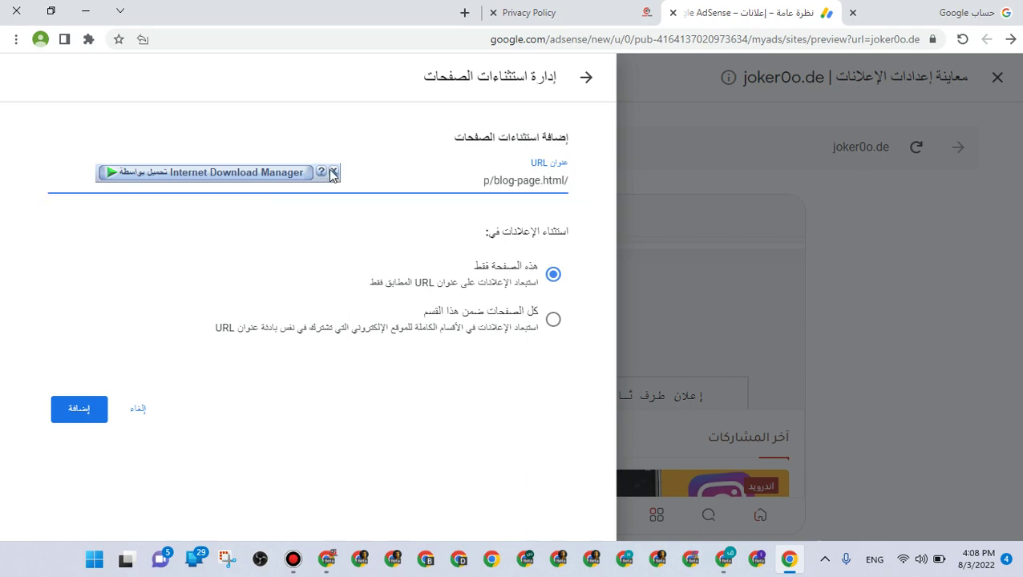
left_click(72, 405)
left_click_drag(468, 178, 567, 180)
right_click(473, 178)
right_click(490, 181)
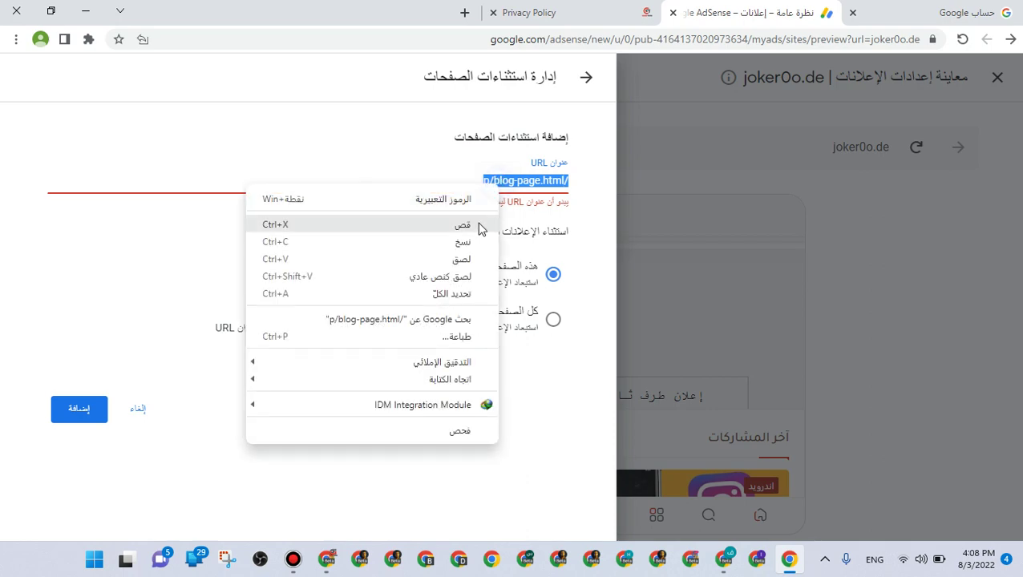
left_click(472, 257)
left_click_drag(410, 180, 346, 167)
key("BackSpace")
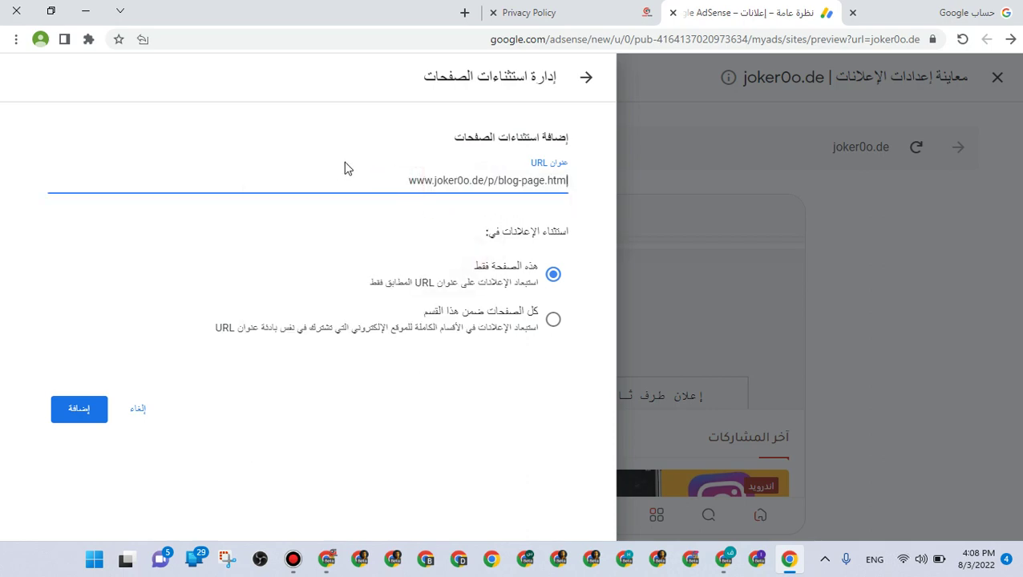
left_click(80, 413)
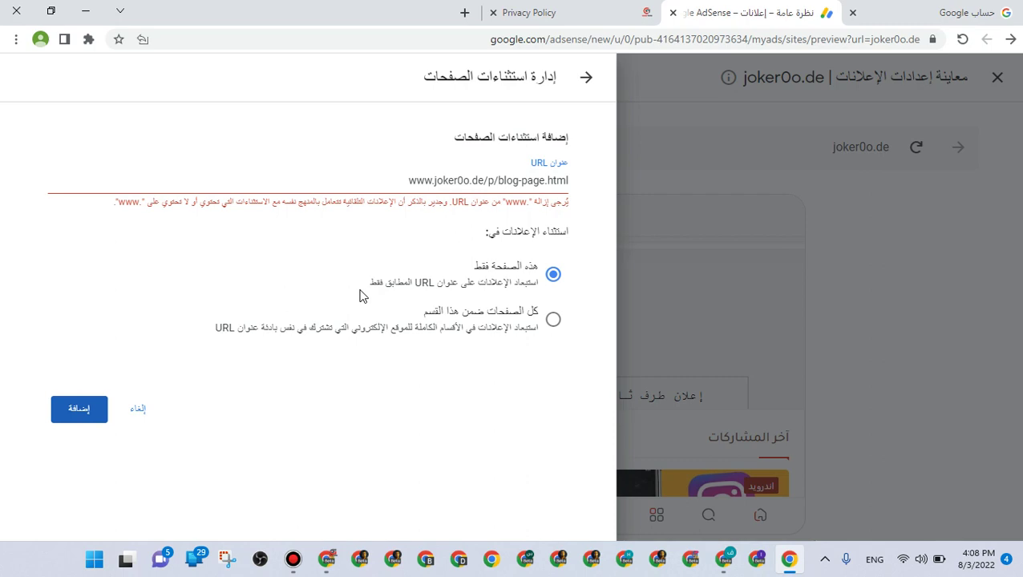
left_click(306, 459)
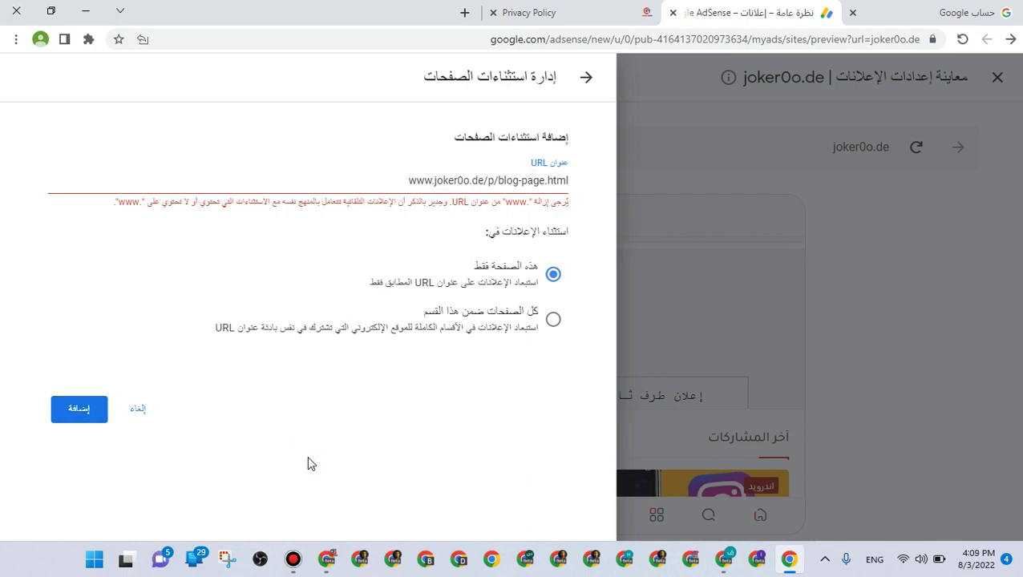
left_click_drag(434, 182, 371, 172)
key("BackSpace")
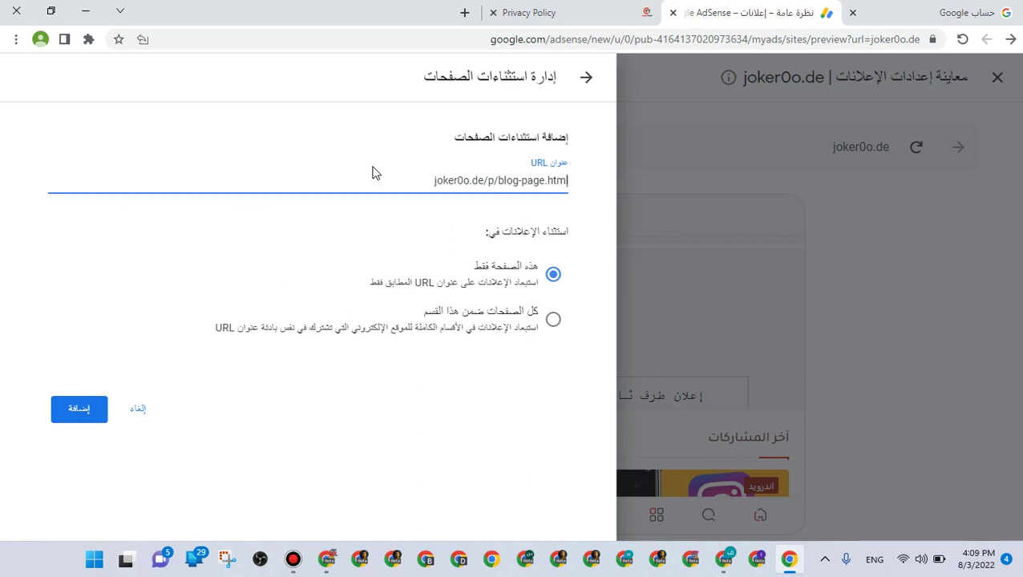
left_click(94, 407)
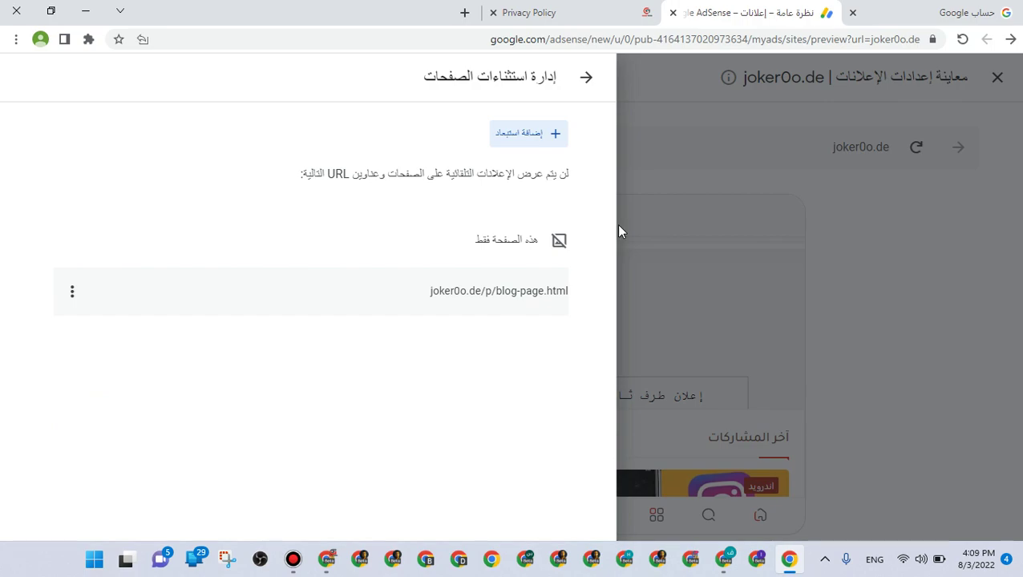
left_click(573, 12)
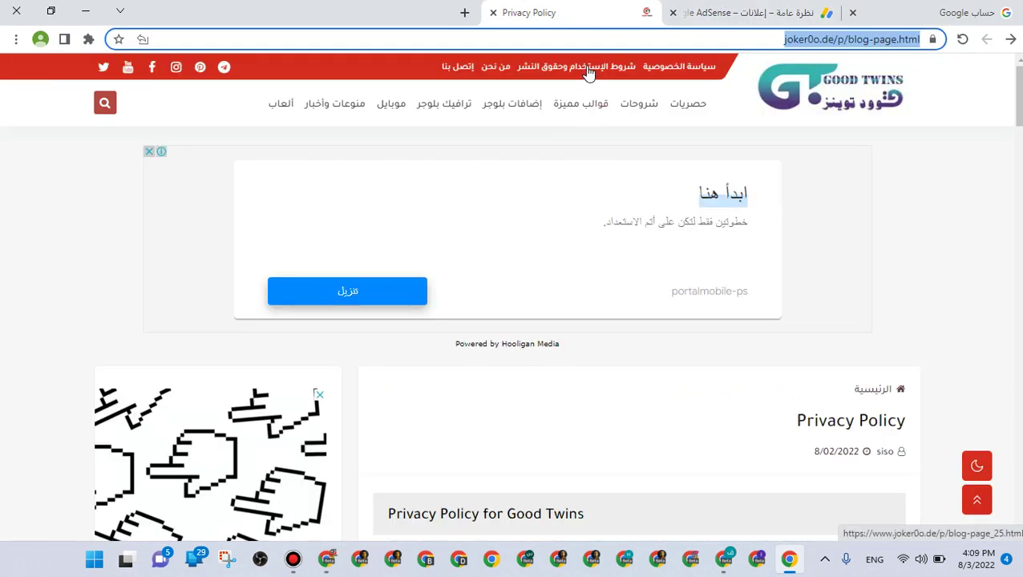
left_click(607, 68)
right_click(750, 40)
key("super+c")
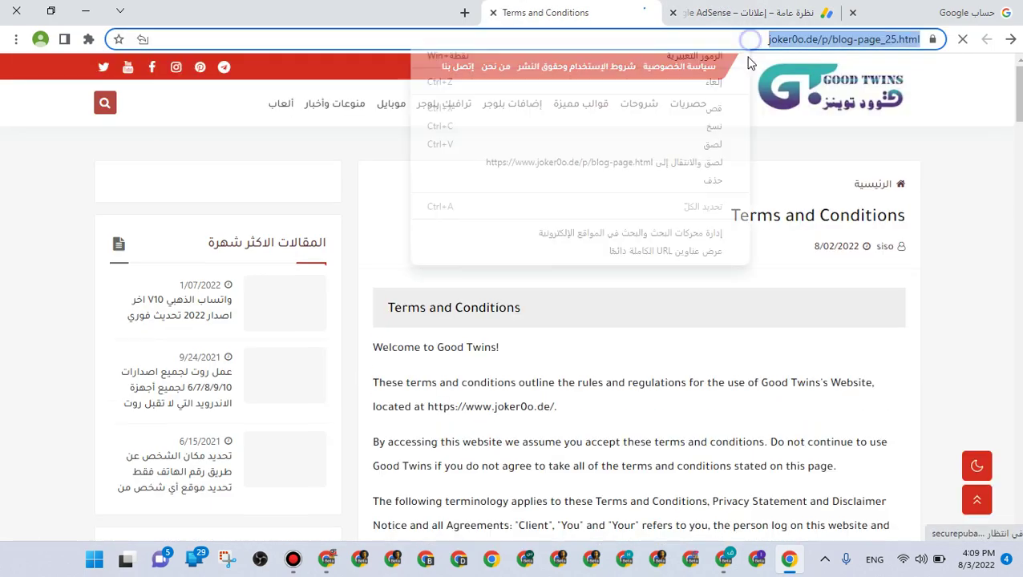
left_click(715, 108)
left_click(727, 23)
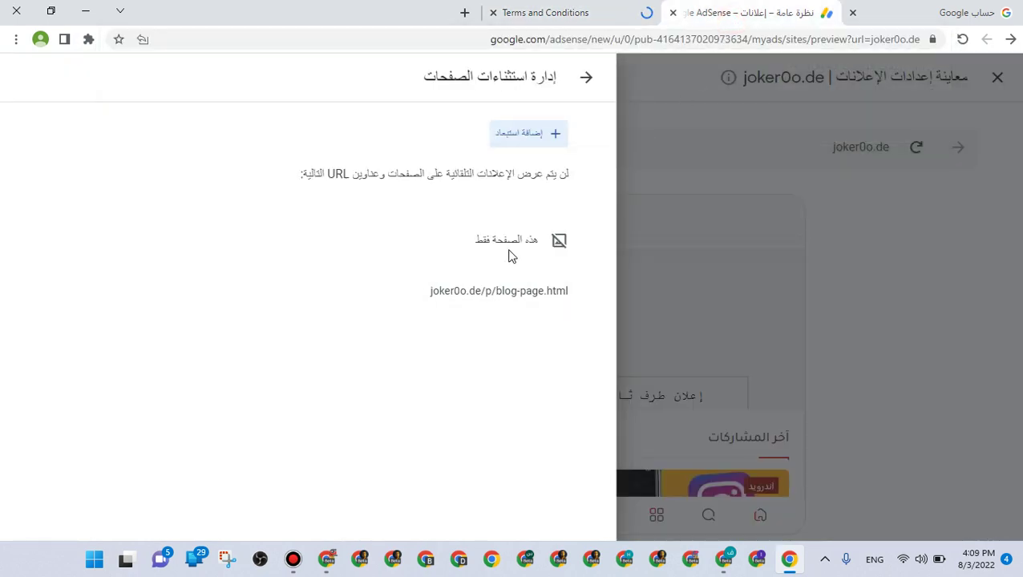
left_click(515, 134)
triple_click(451, 181)
right_click(451, 181)
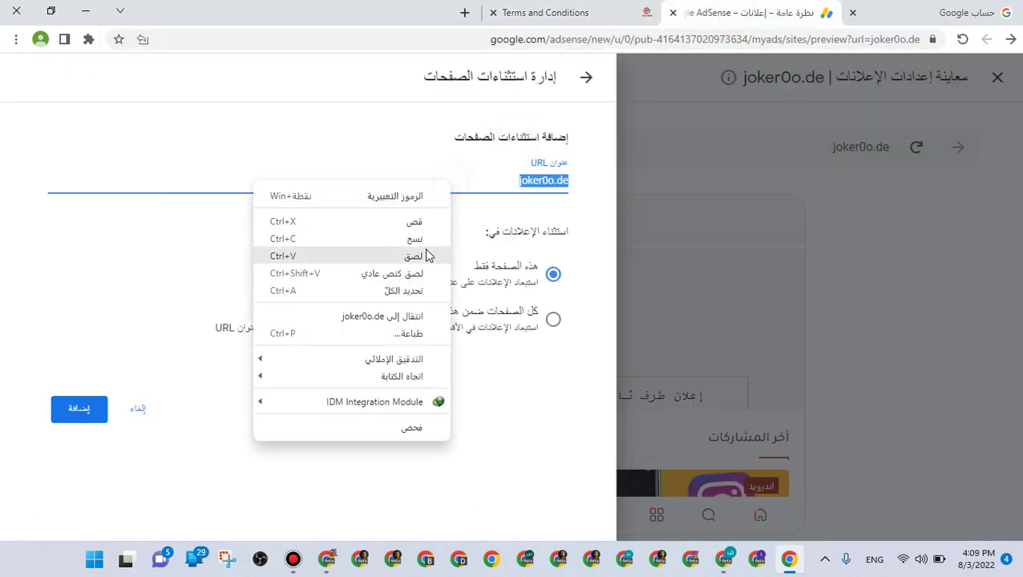
left_click(423, 248)
left_click_drag(419, 180, 300, 183)
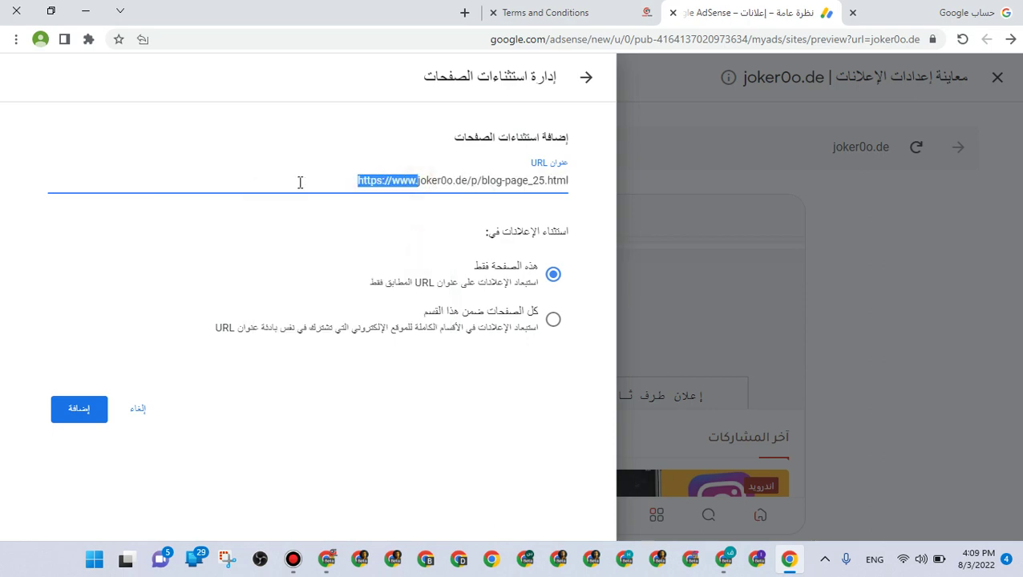
key("BackSpace")
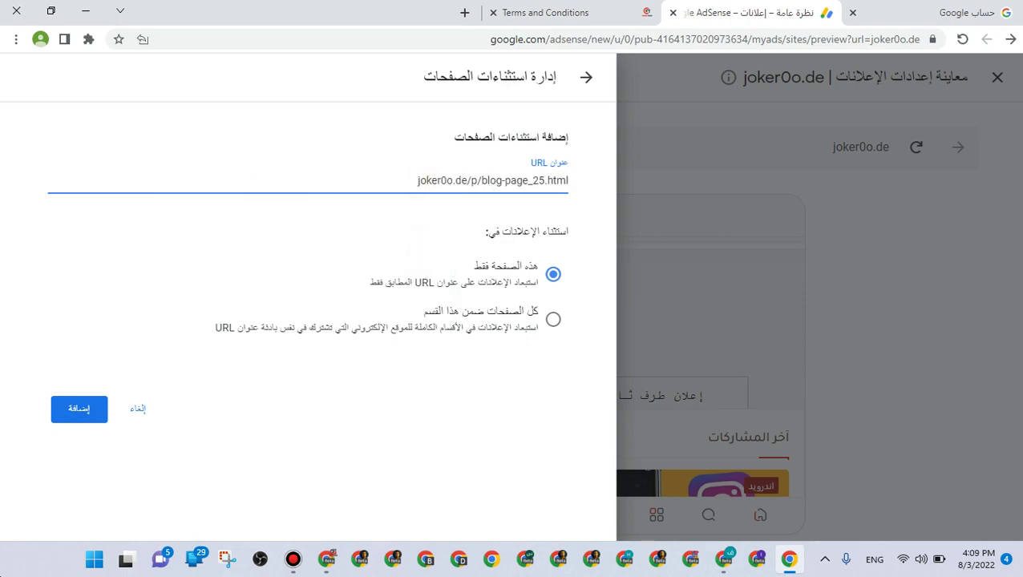
left_click(88, 413)
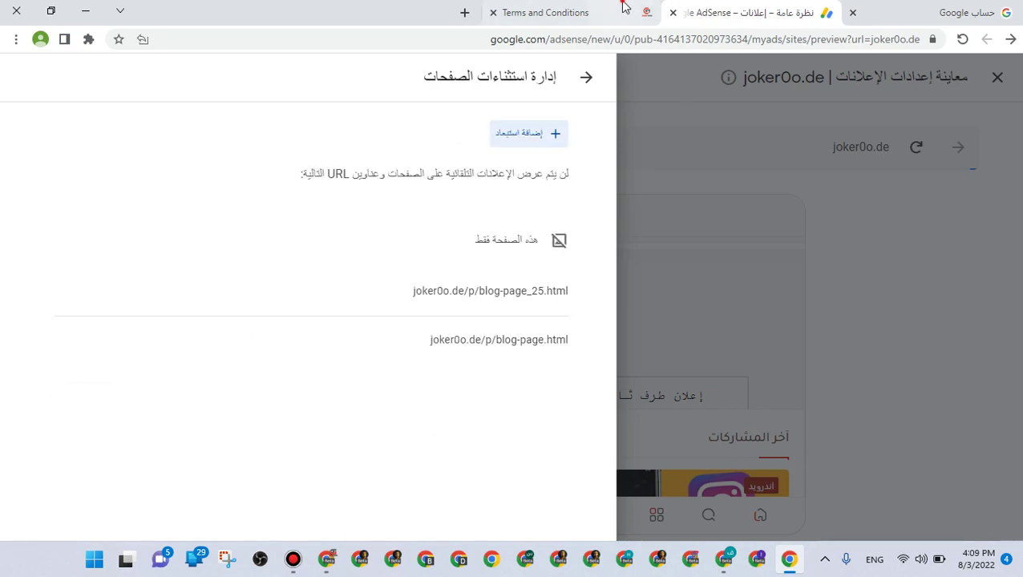
left_click(625, 9)
left_click(498, 67)
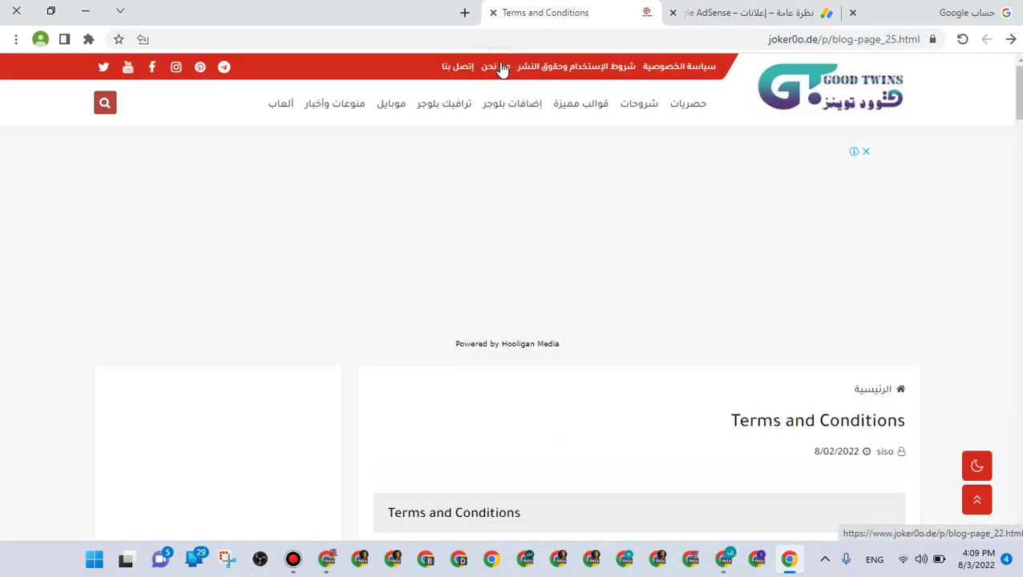
left_click(612, 38)
right_click(609, 40)
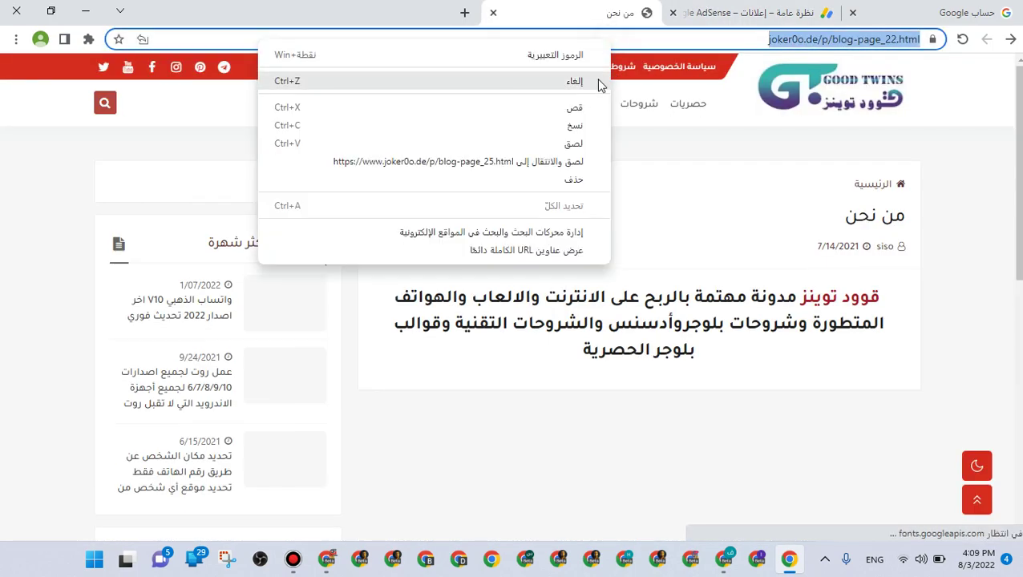
left_click(602, 111)
left_click(718, 13)
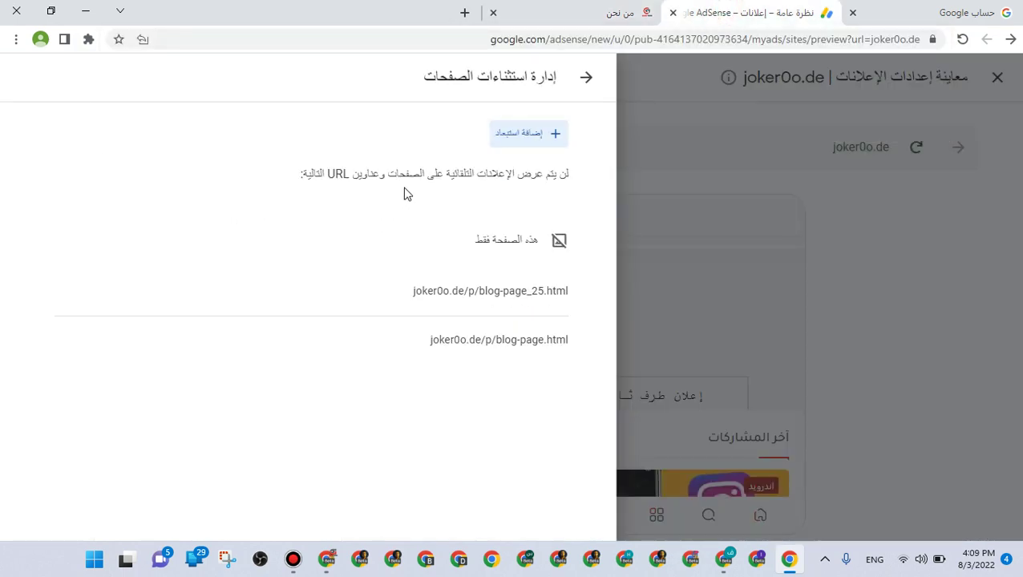
left_click(539, 136)
left_click_drag(518, 178, 516, 178)
right_click(516, 178)
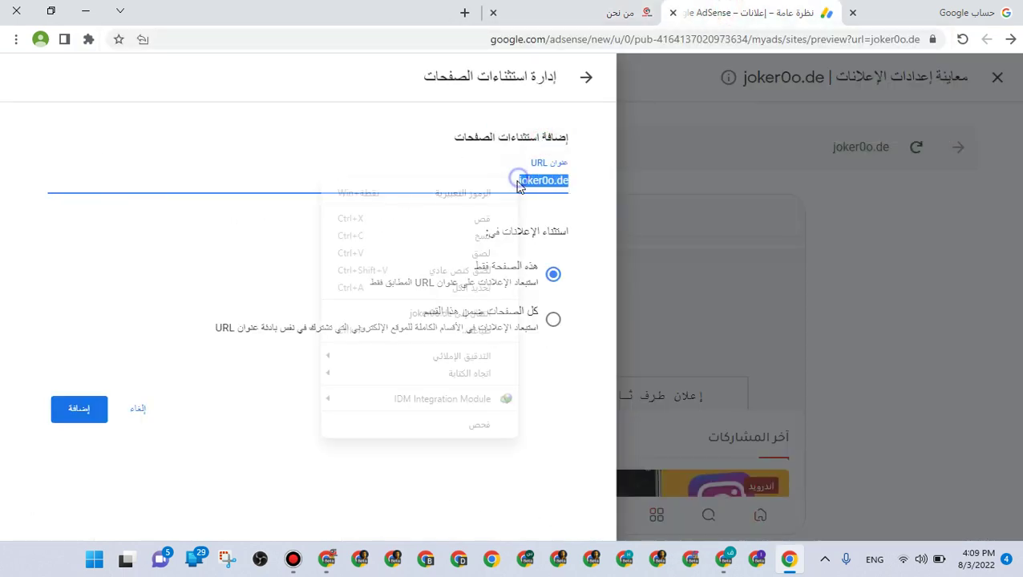
left_click(485, 249)
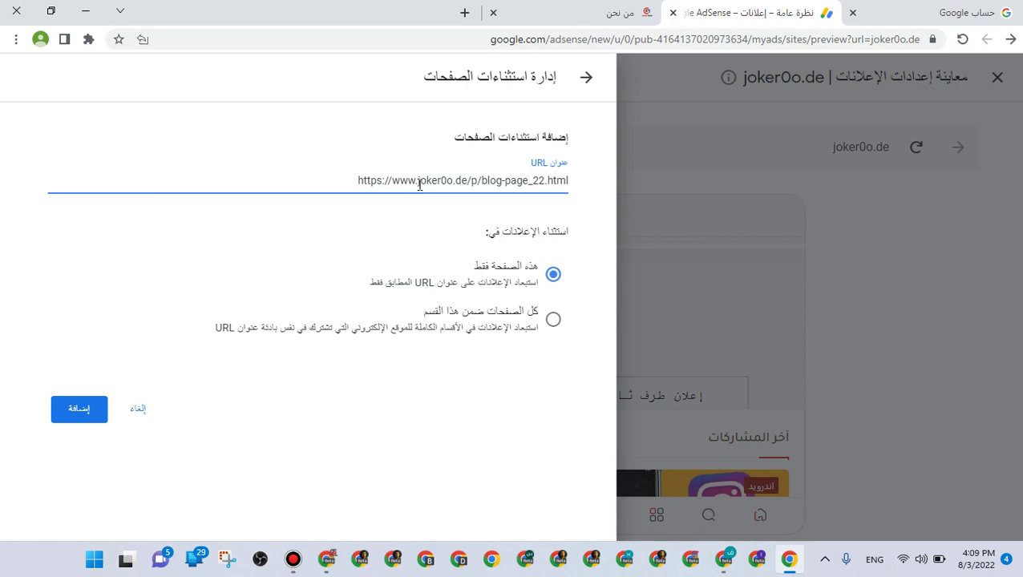
left_click_drag(418, 183, 315, 176)
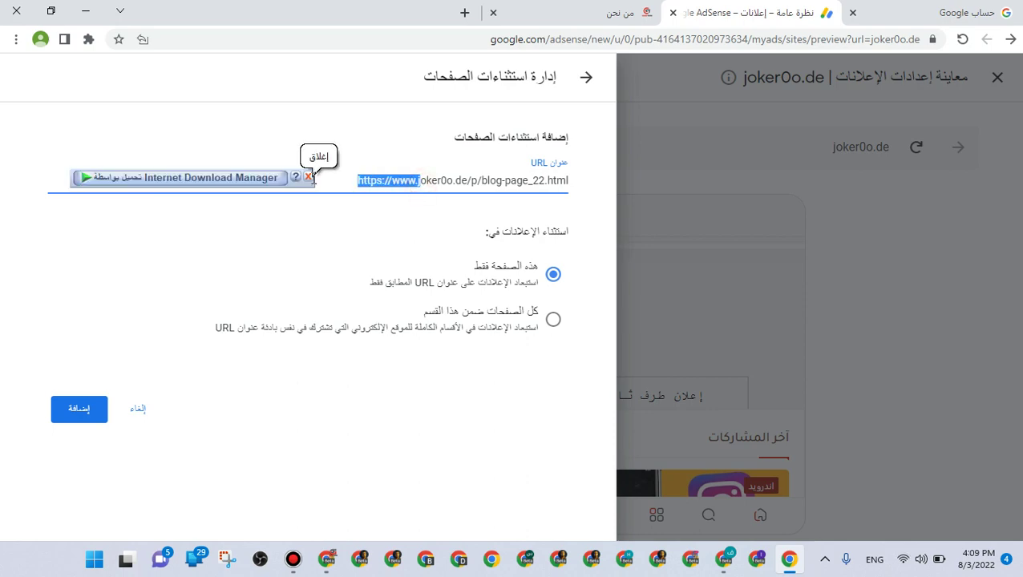
key("BackSpace")
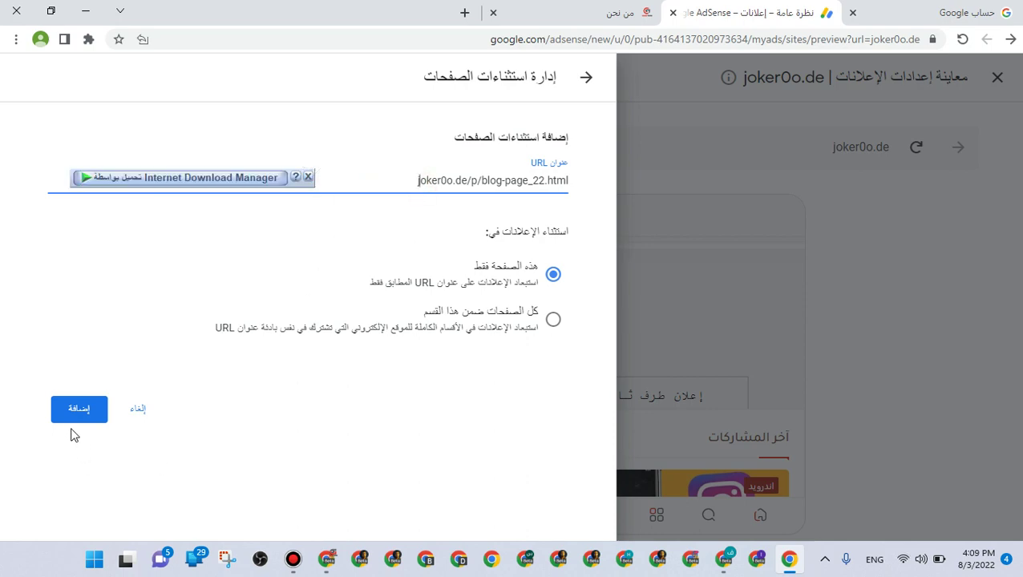
left_click(74, 417)
left_click(623, 12)
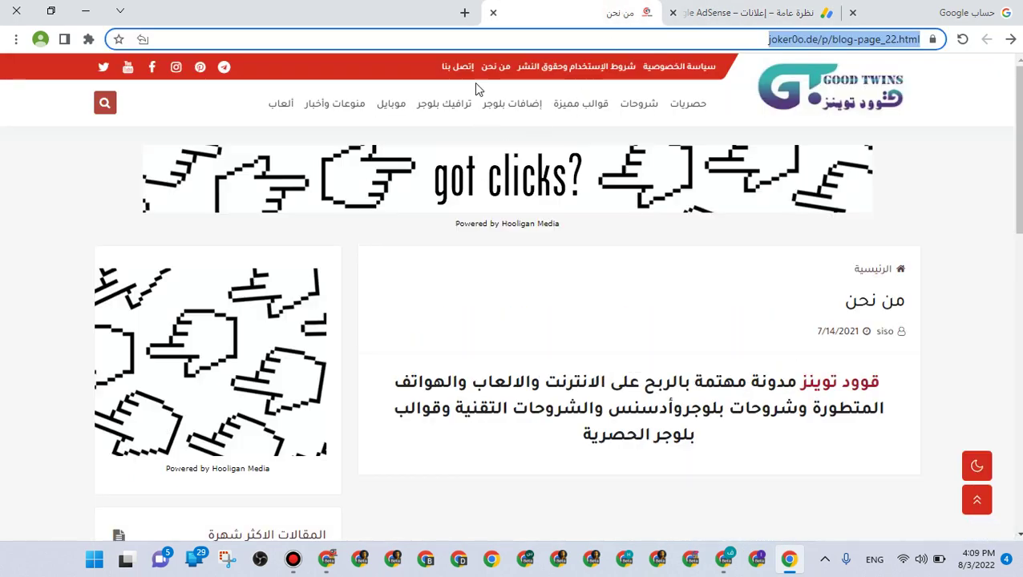
Cut the إتصل بنا contact page URL from the blog's address bar
left_click(463, 69)
right_click(649, 38)
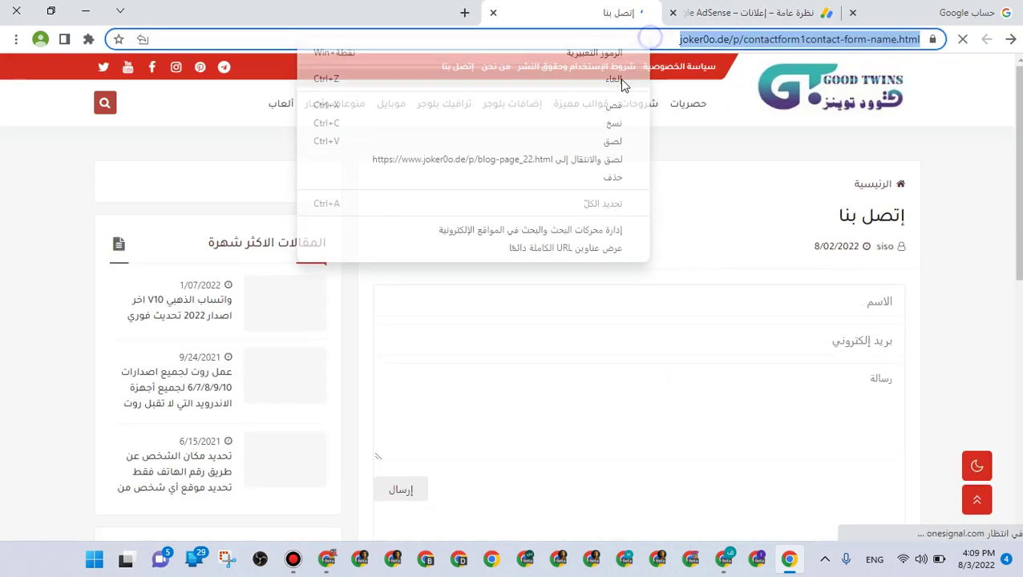
left_click(624, 108)
left_click(724, 13)
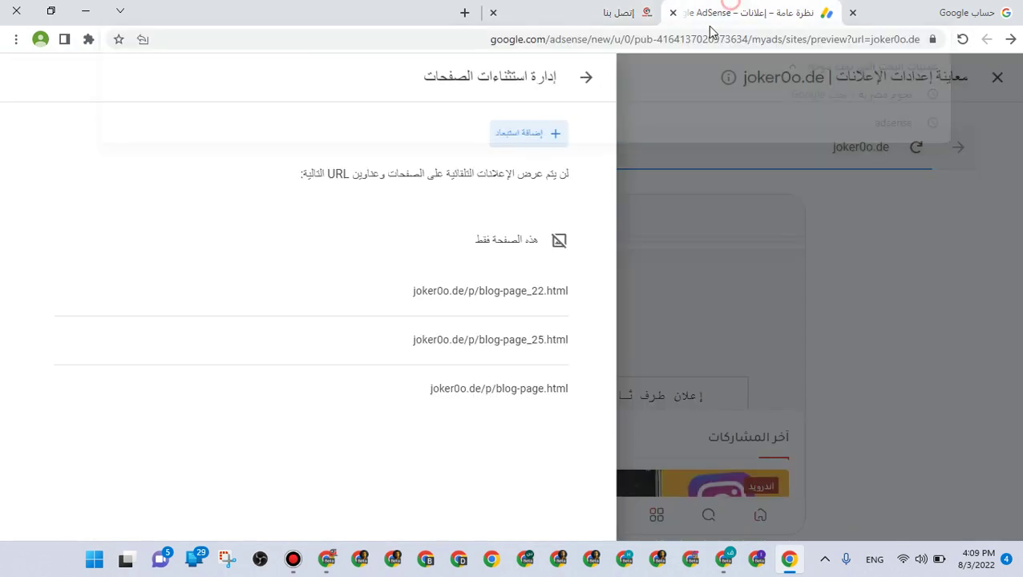
left_click(529, 134)
left_click(515, 183)
left_click(521, 183)
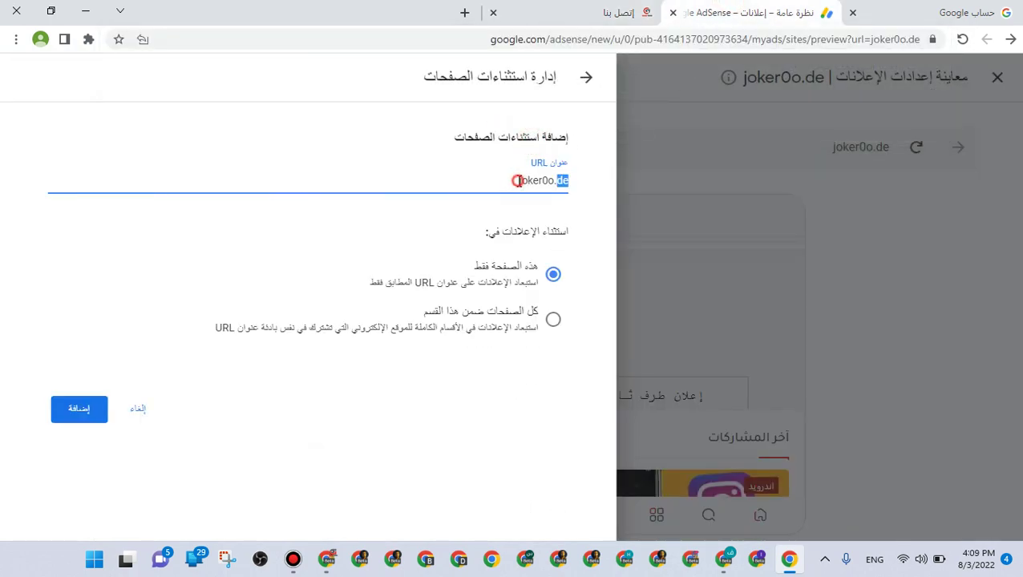
right_click(521, 182)
left_click(522, 183)
triple_click(526, 183)
right_click(527, 182)
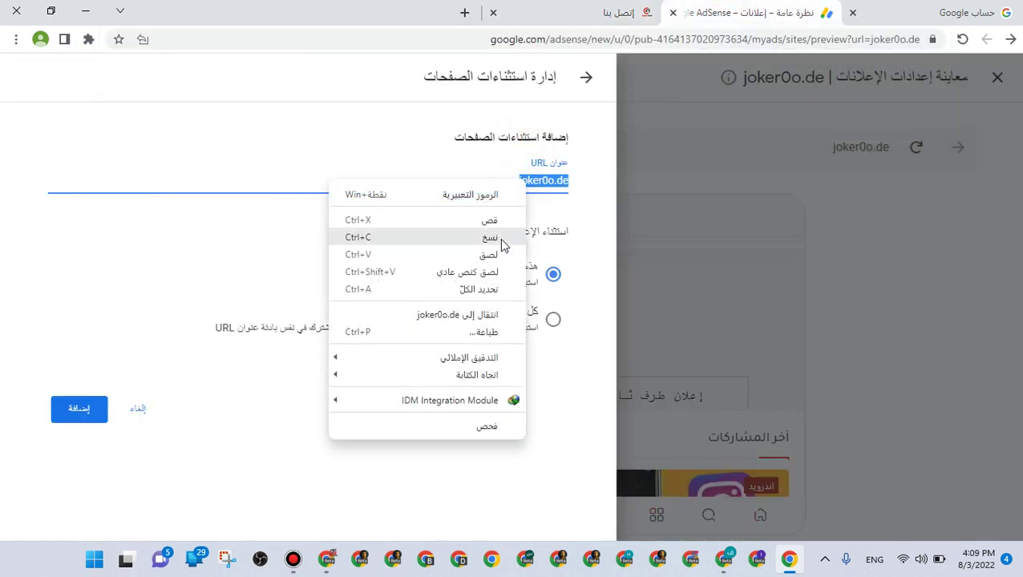
left_click(504, 253)
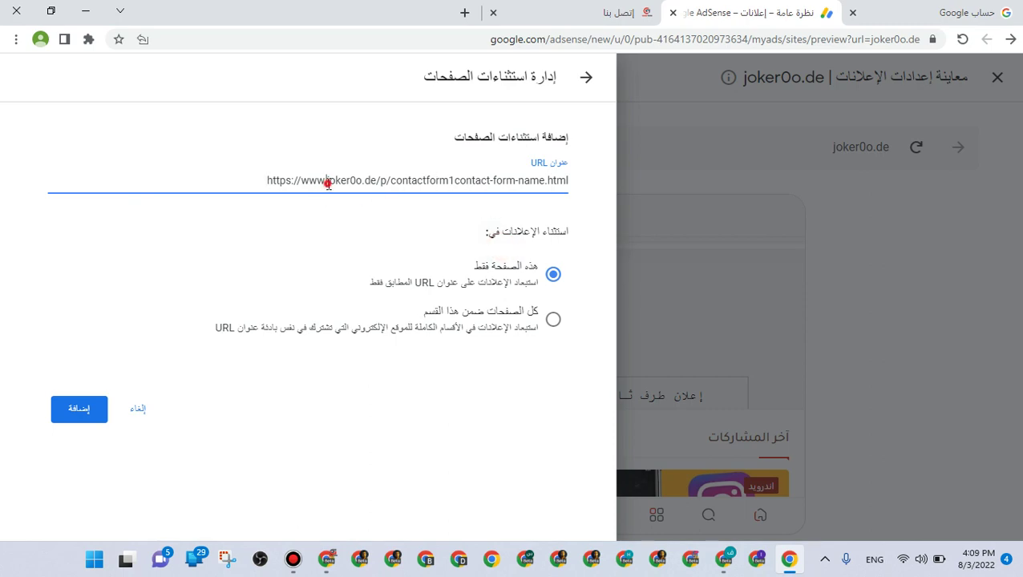
left_click_drag(327, 183, 172, 180)
key("BackSpace")
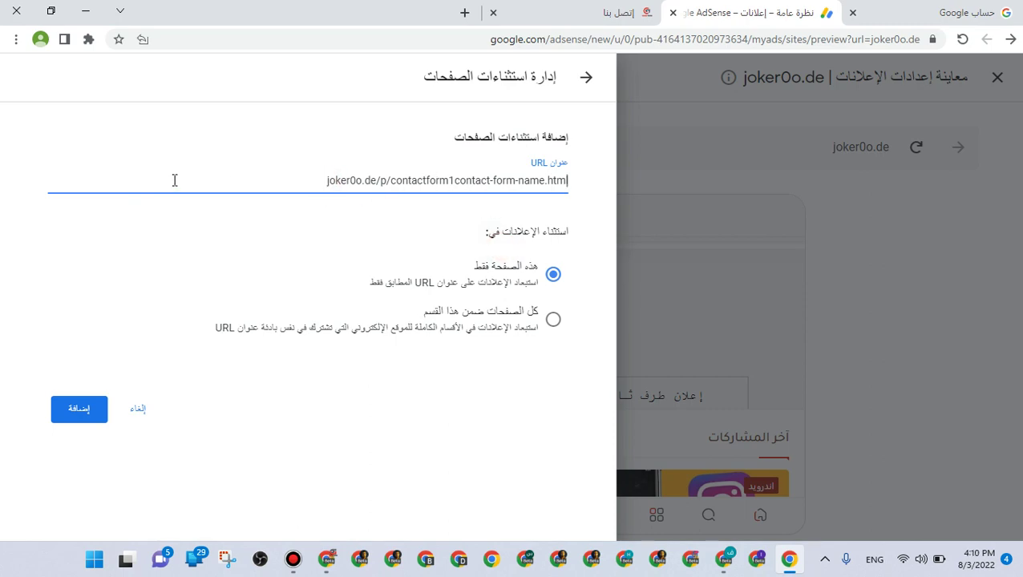
left_click(93, 402)
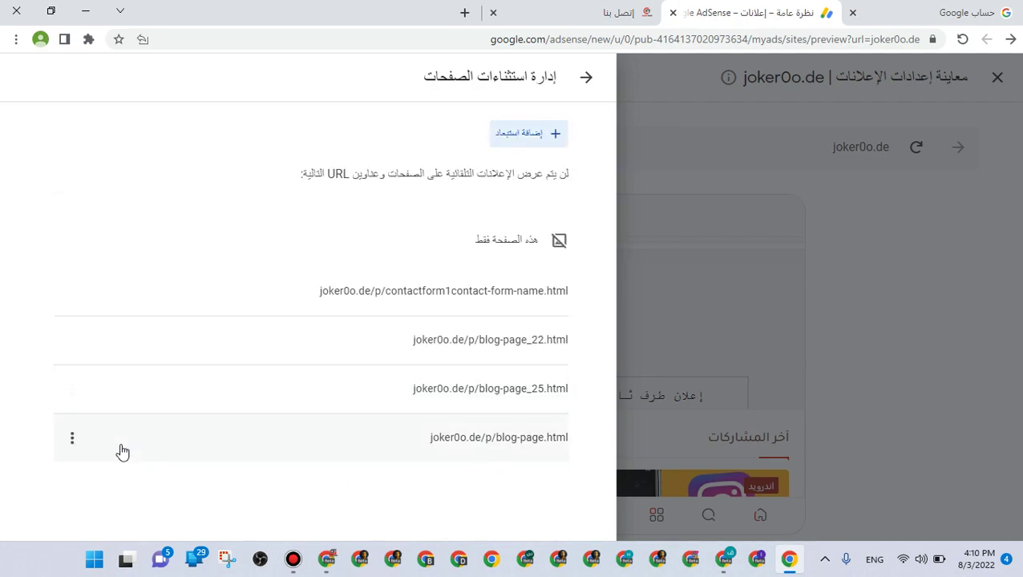
Close the exclusions panel and apply auto ads with 4 page exclusions to joker0o.de
left_click(586, 77)
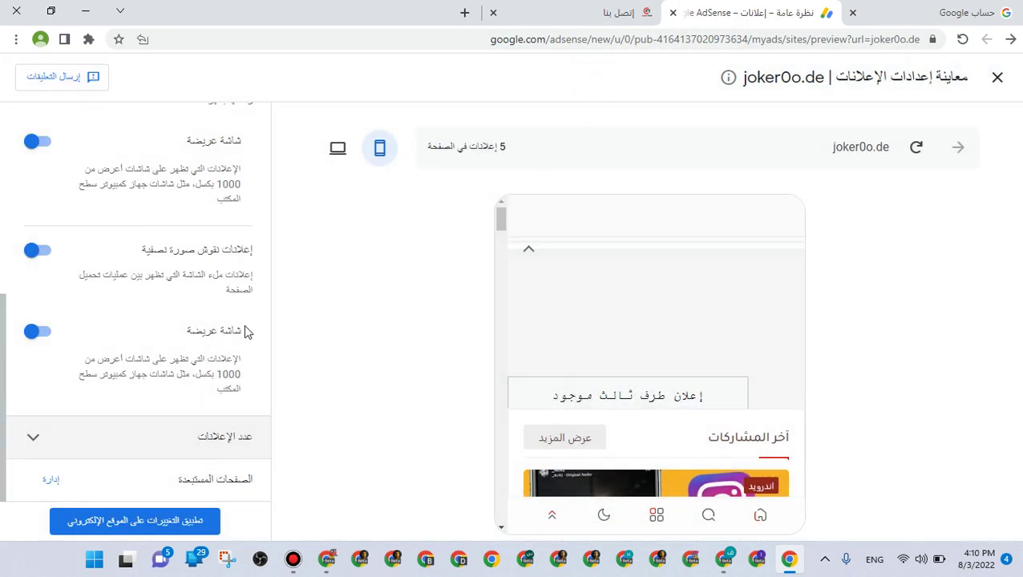
left_click(171, 515)
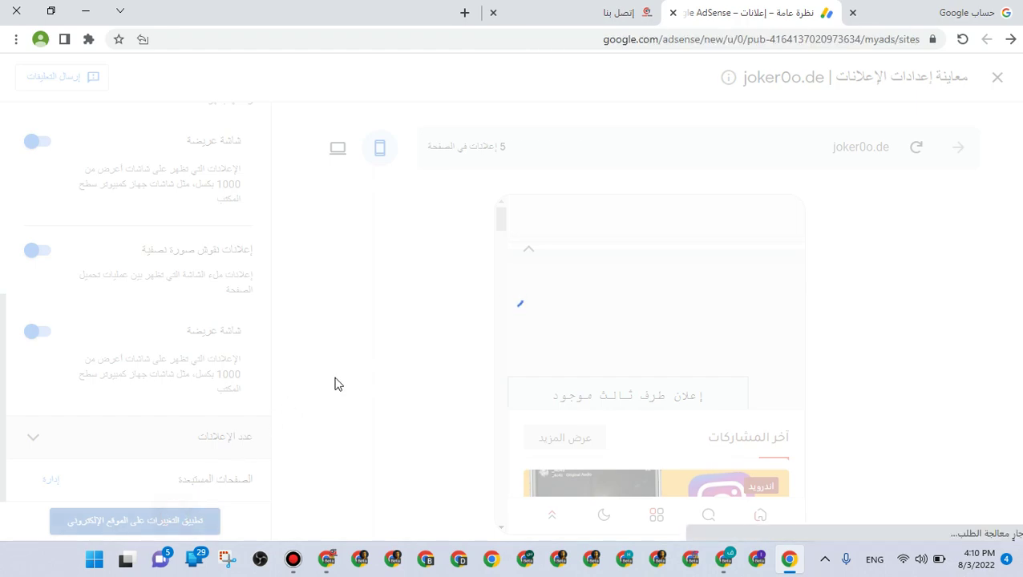
scroll(392, 363, "down", 2)
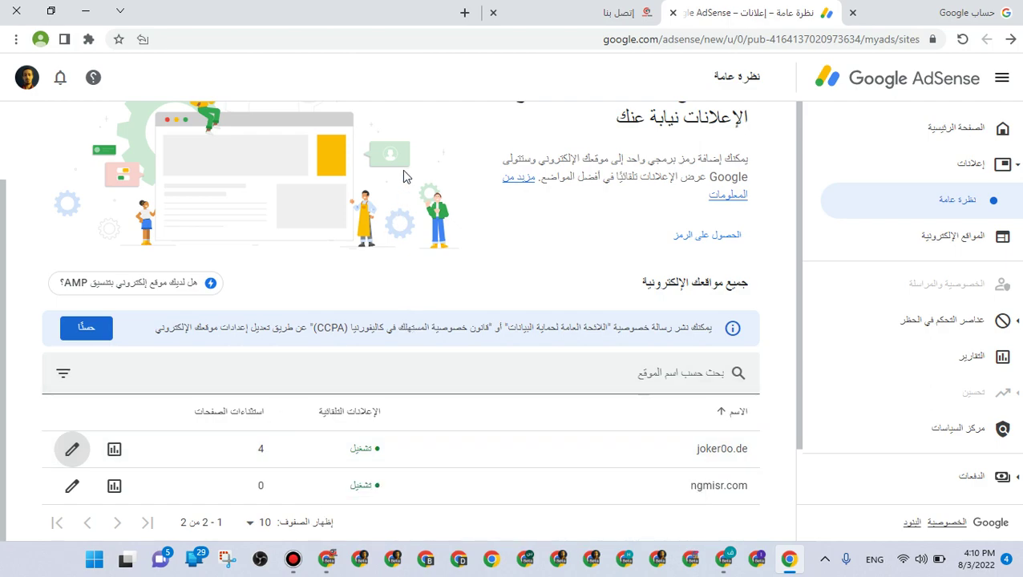
Check joker0o.de's auto ads status in the Ads overview
left_click(966, 127)
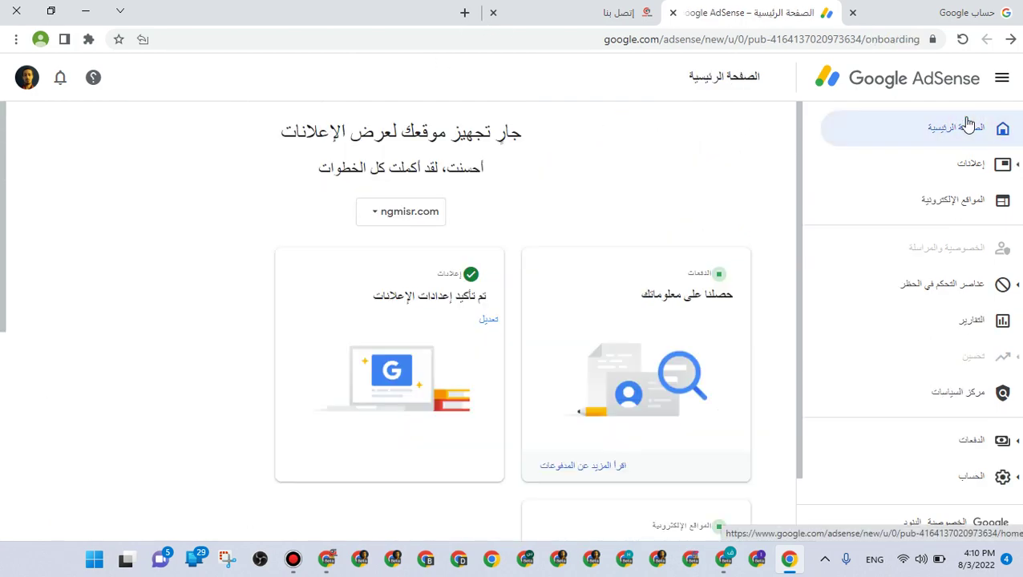
left_click(980, 183)
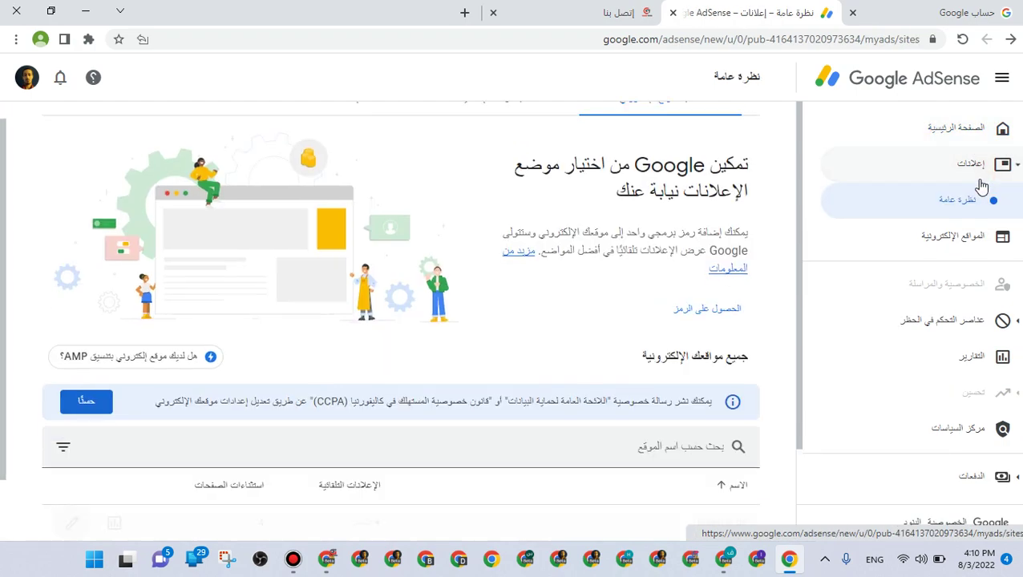
scroll(350, 528, "down", 1)
left_click_drag(369, 457, 351, 457)
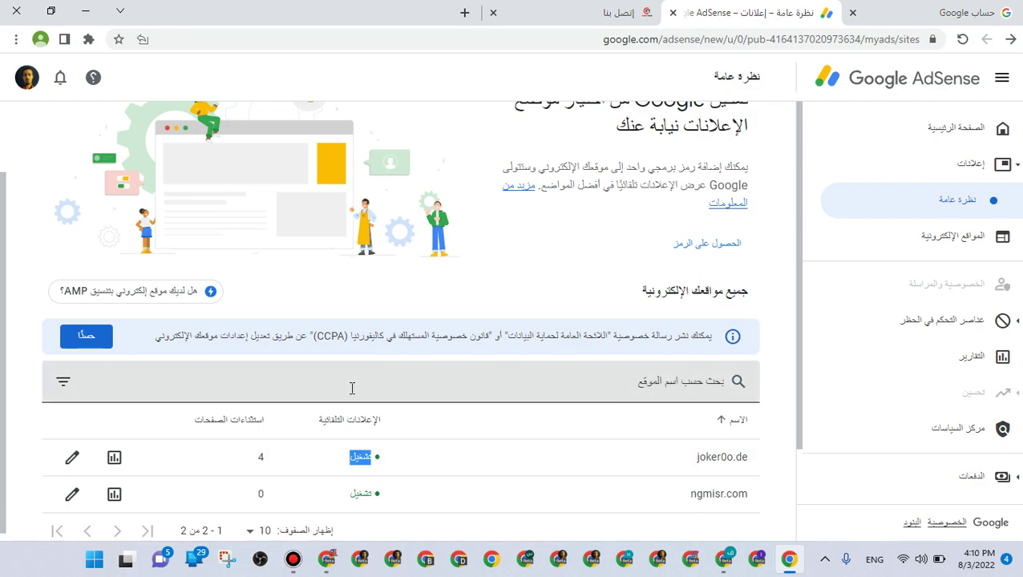
scroll(349, 388, "up", 1)
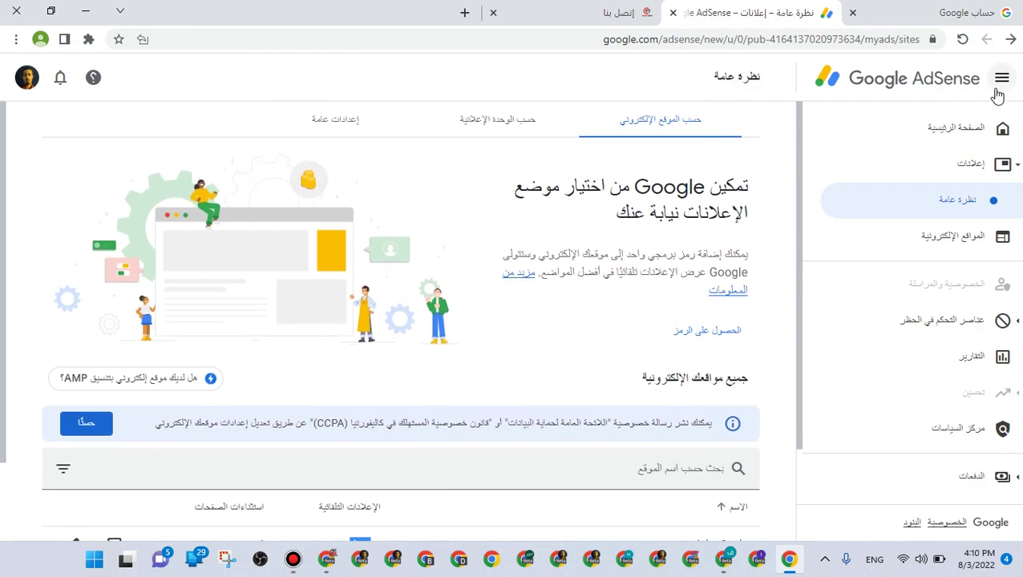
Reload the AdSense home page, open Sites, and expand the blocking controls section
left_click(1003, 122)
left_click(961, 39)
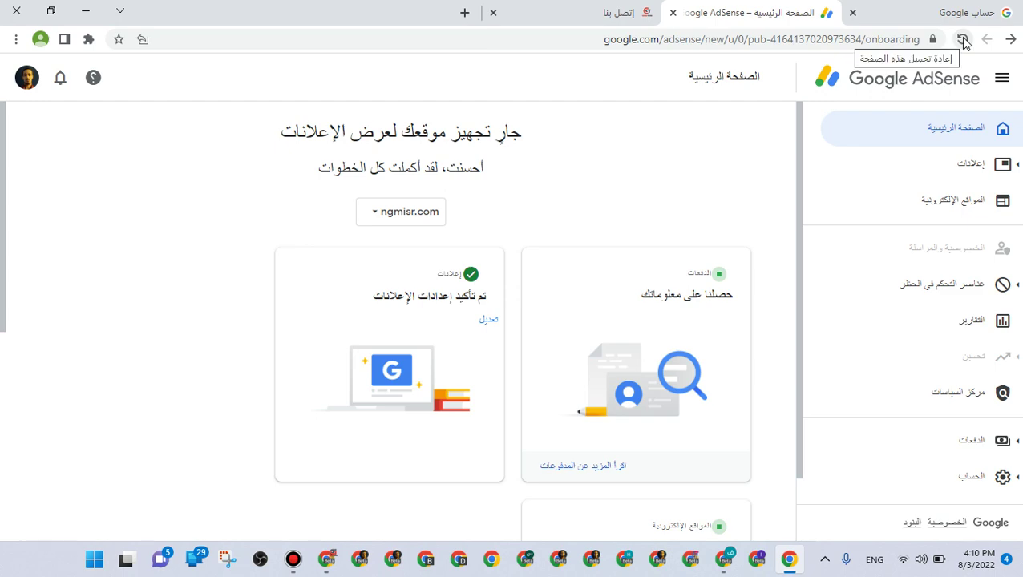
left_click(983, 222)
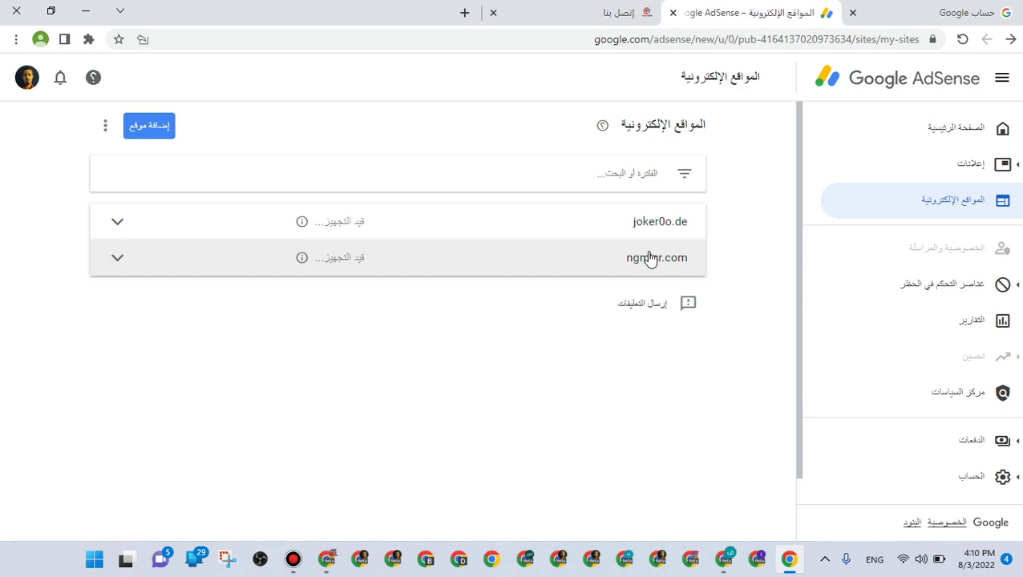
scroll(870, 306, "down", 1)
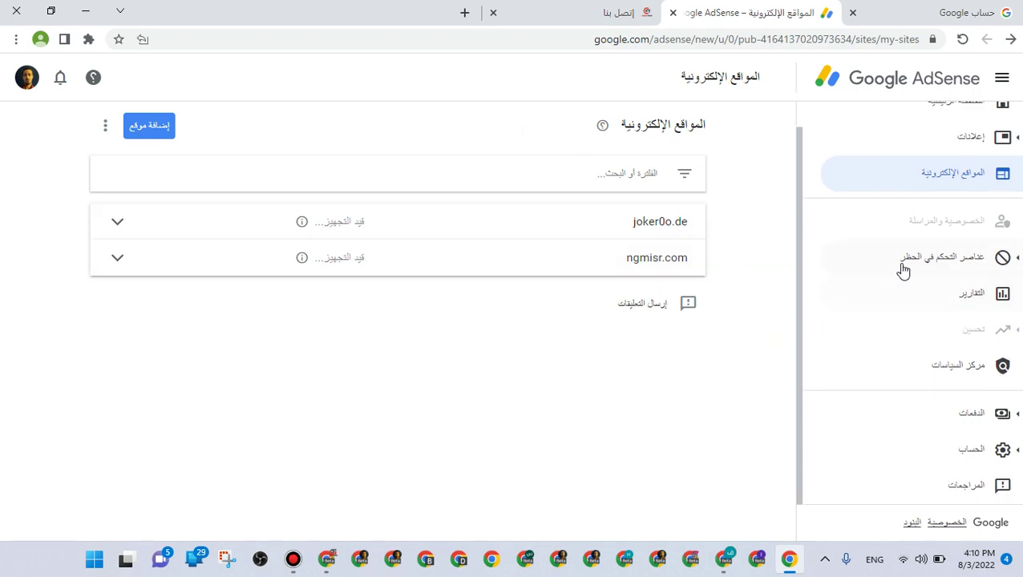
left_click(906, 265)
Open the all-sites advertiser URL blocking page, then minimize both AdSense windows
left_click(924, 371)
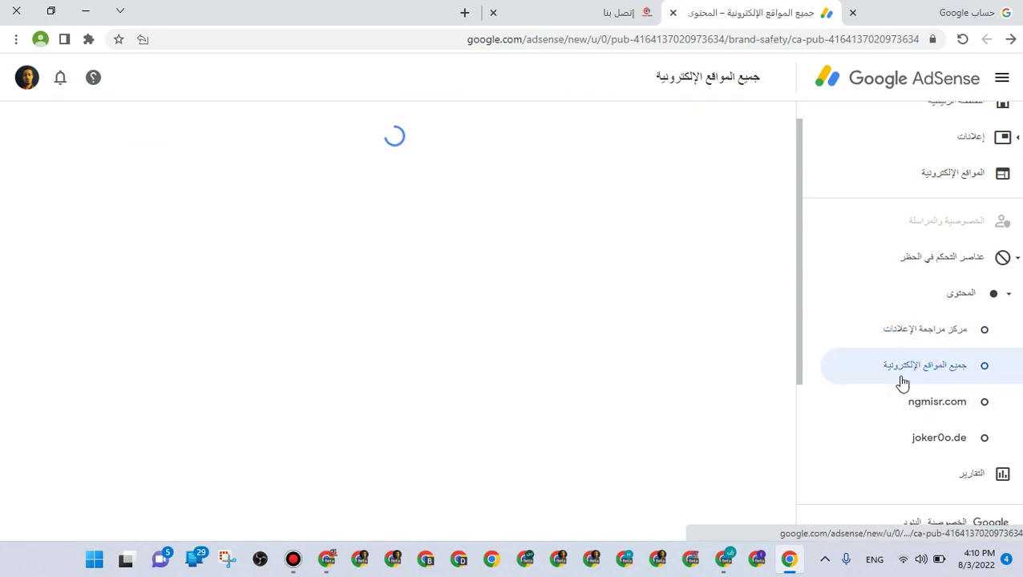
scroll(693, 405, "down", 1)
triple_click(698, 221)
left_click(696, 344)
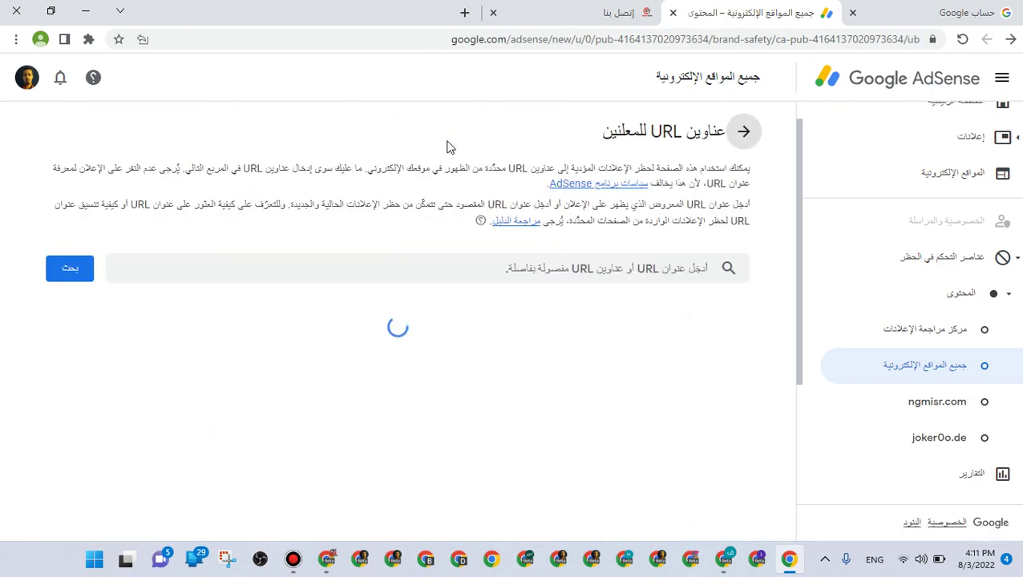
left_click(86, 10)
left_click(89, 9)
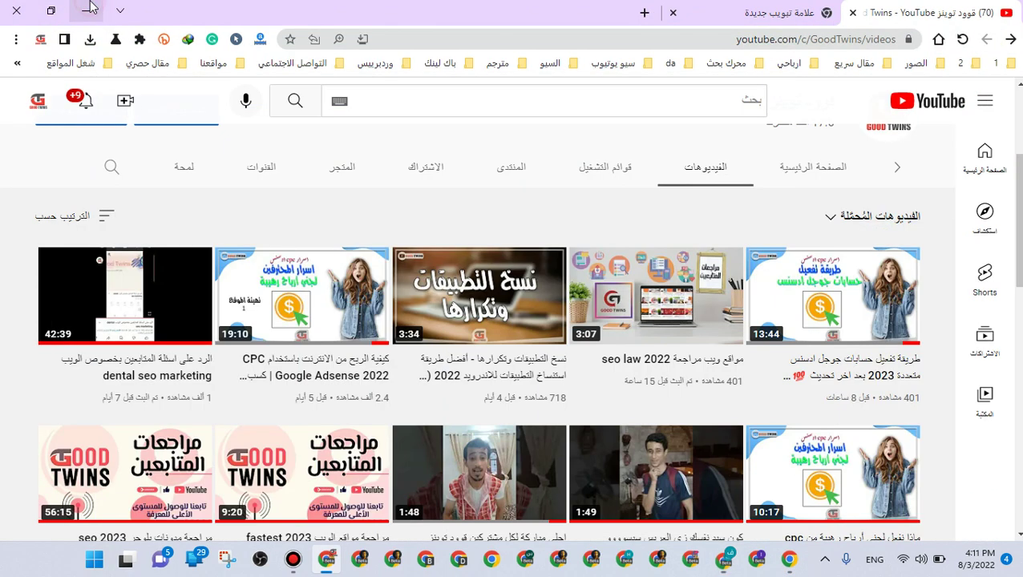
Open the حظر المواقع text file from the سيسو > adsense folder
left_click(88, 10)
double_click(97, 98)
double_click(166, 153)
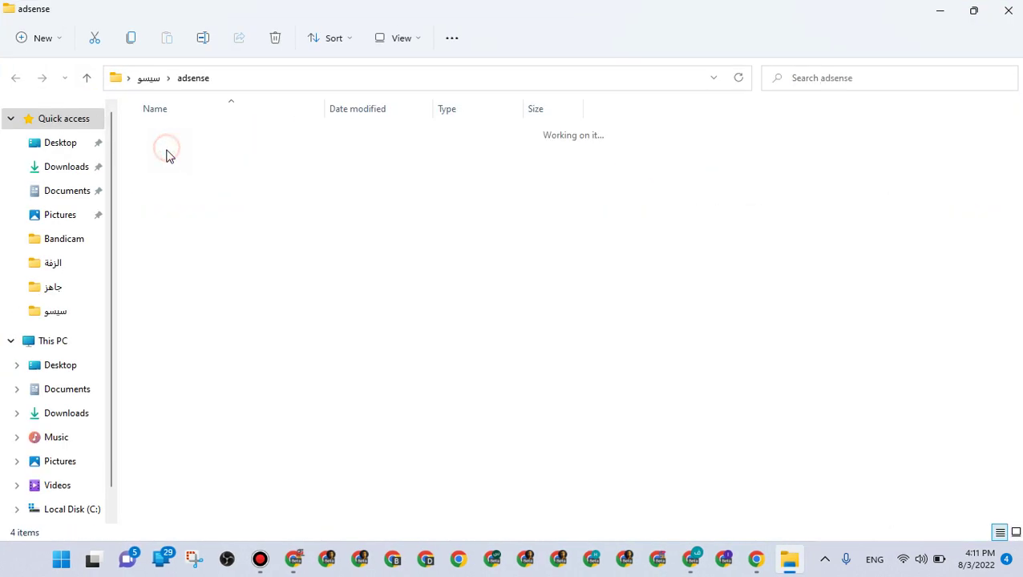
left_click(184, 183)
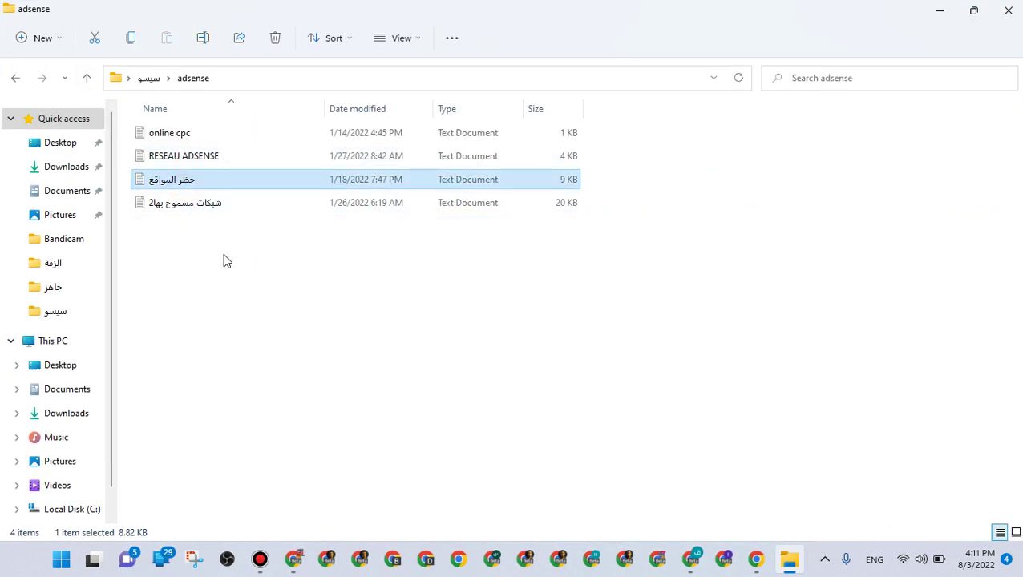
key("Return")
Copy the whole domain list, close Notepad and the folder, and return to AdSense
right_click(302, 268)
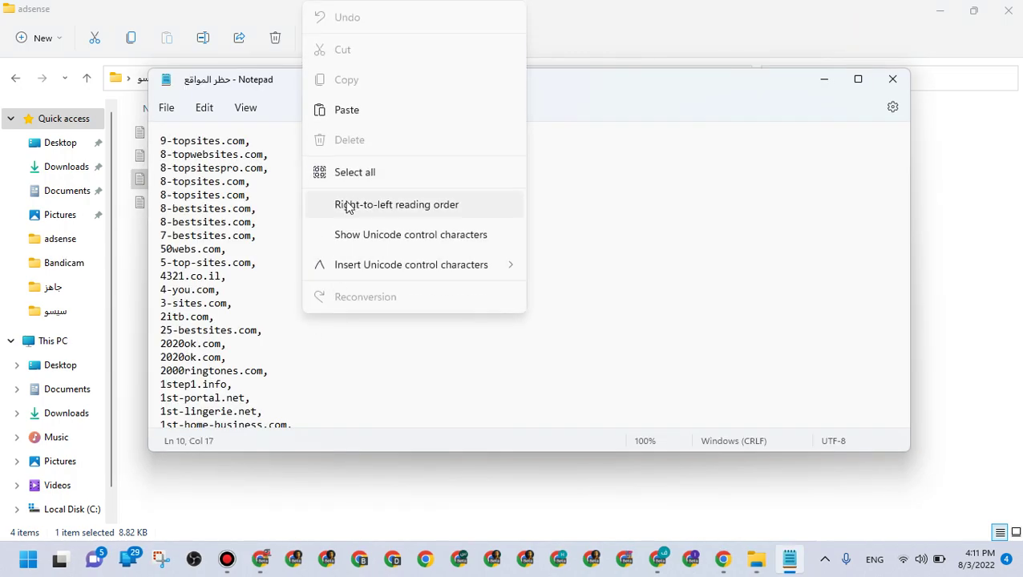
left_click(345, 172)
right_click(215, 193)
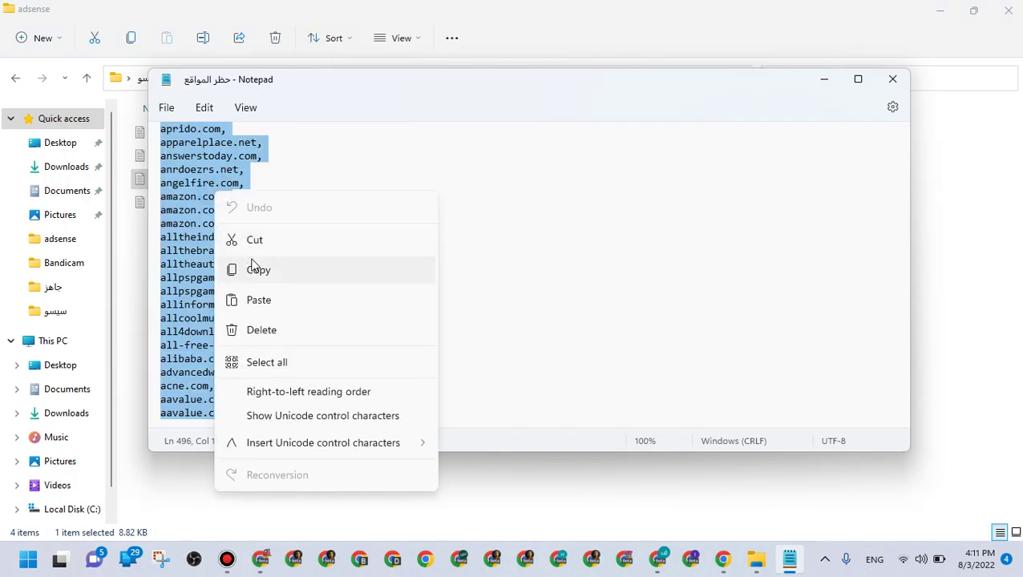
left_click(252, 267)
left_click(892, 79)
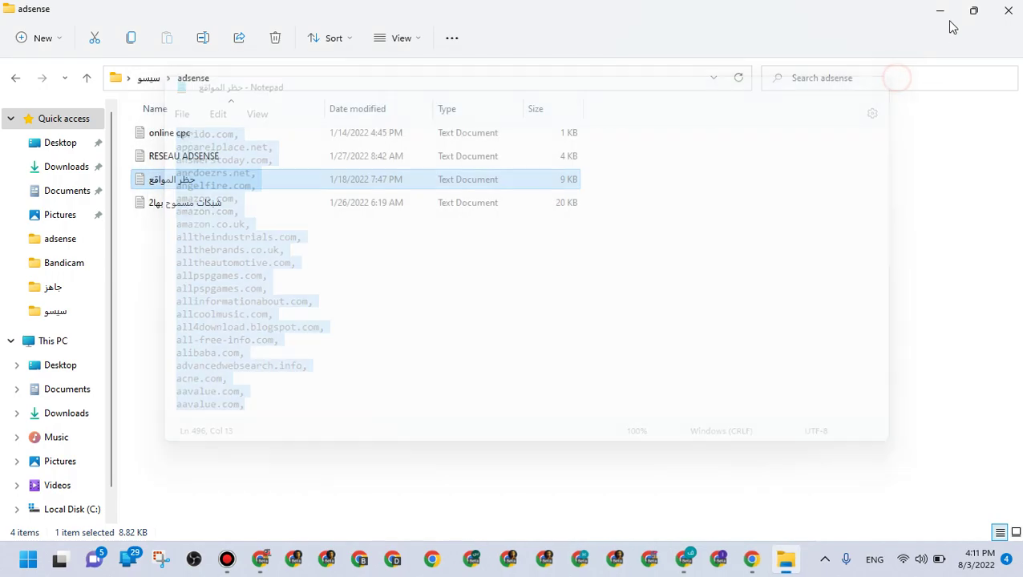
left_click(1007, 10)
left_click(788, 558)
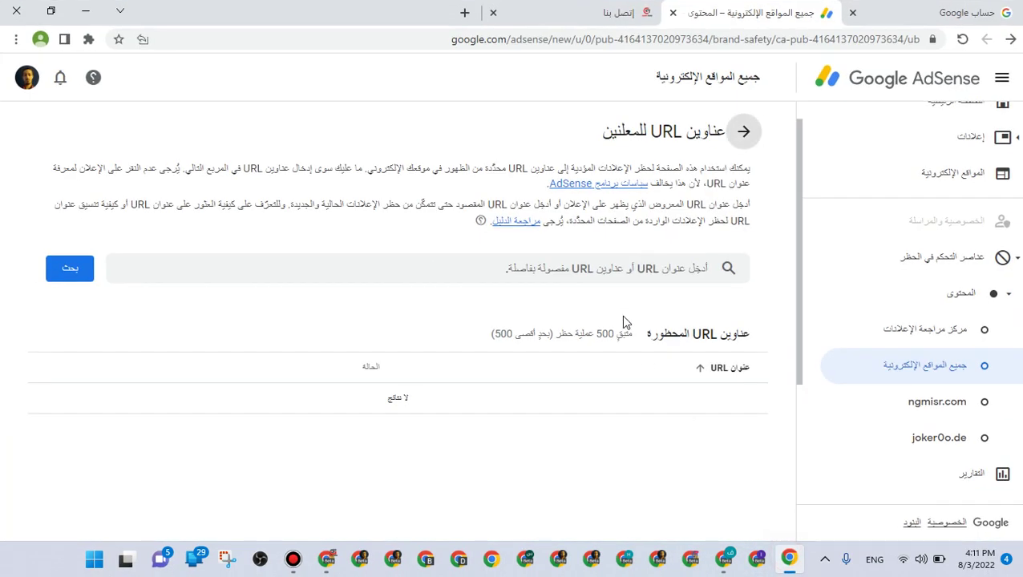
Paste the domain list, search it, block all the advertiser URLs, and go back to brand safety
right_click(627, 265)
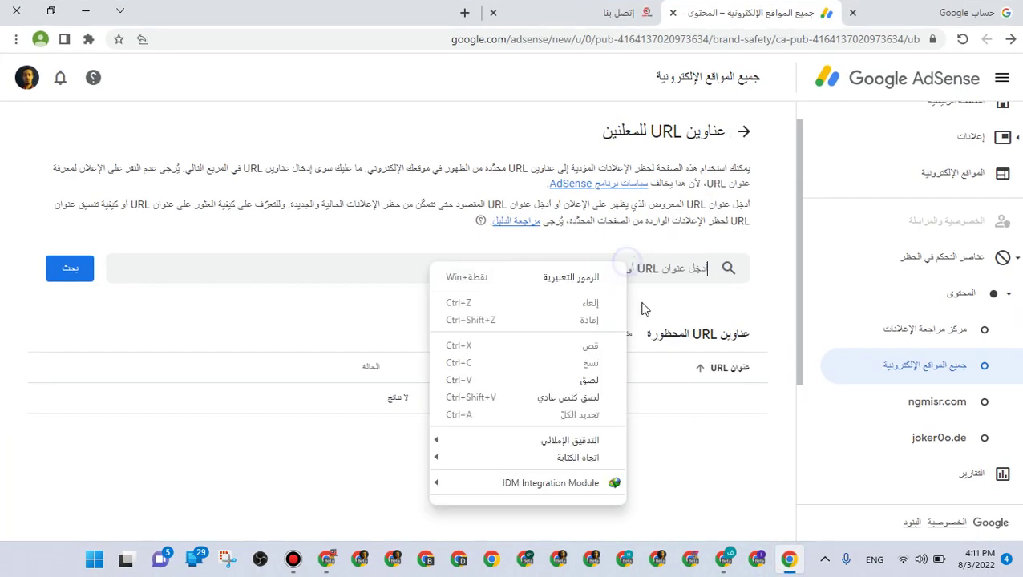
left_click(605, 382)
left_click(71, 257)
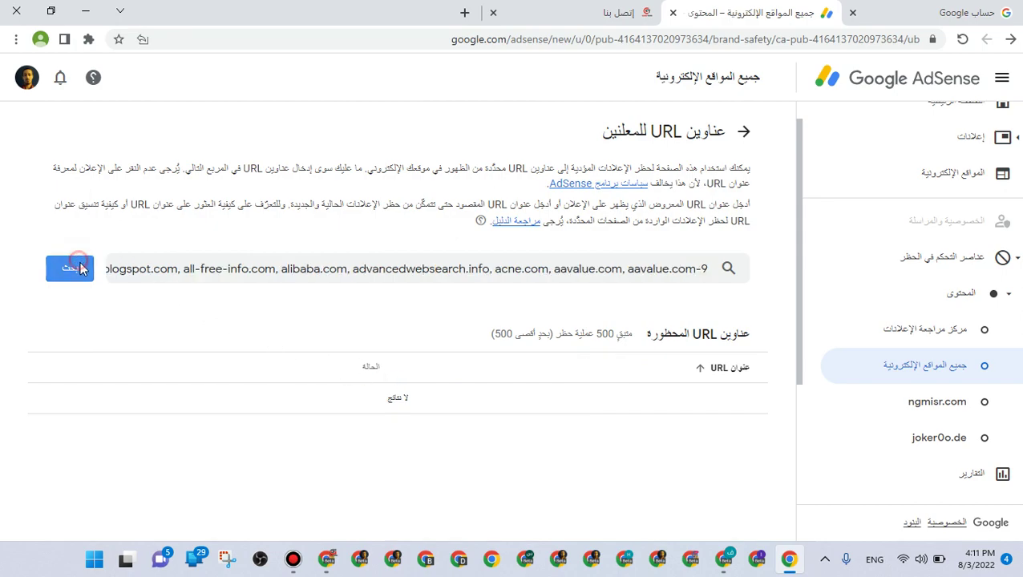
left_click(520, 183)
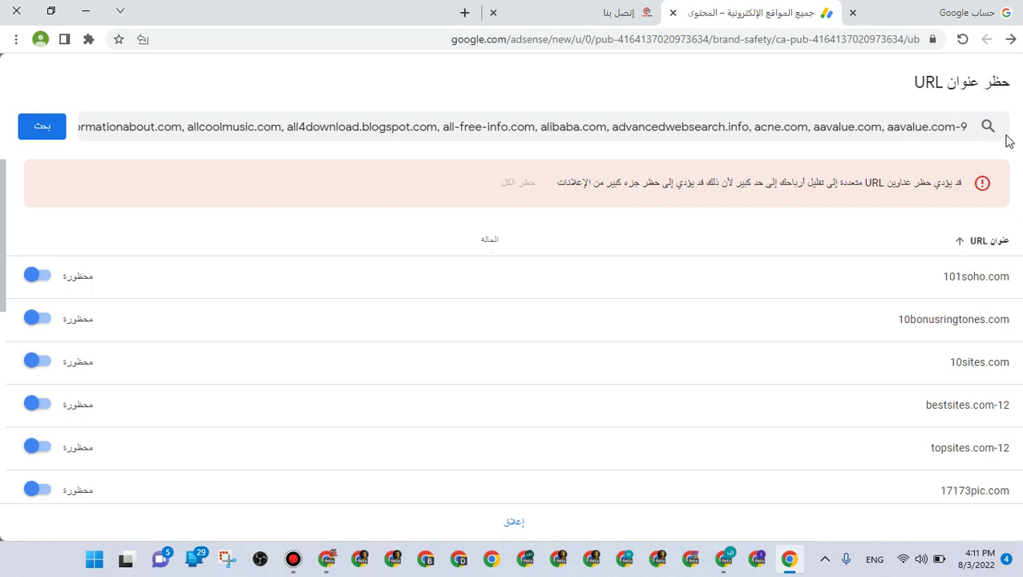
left_click(1007, 42)
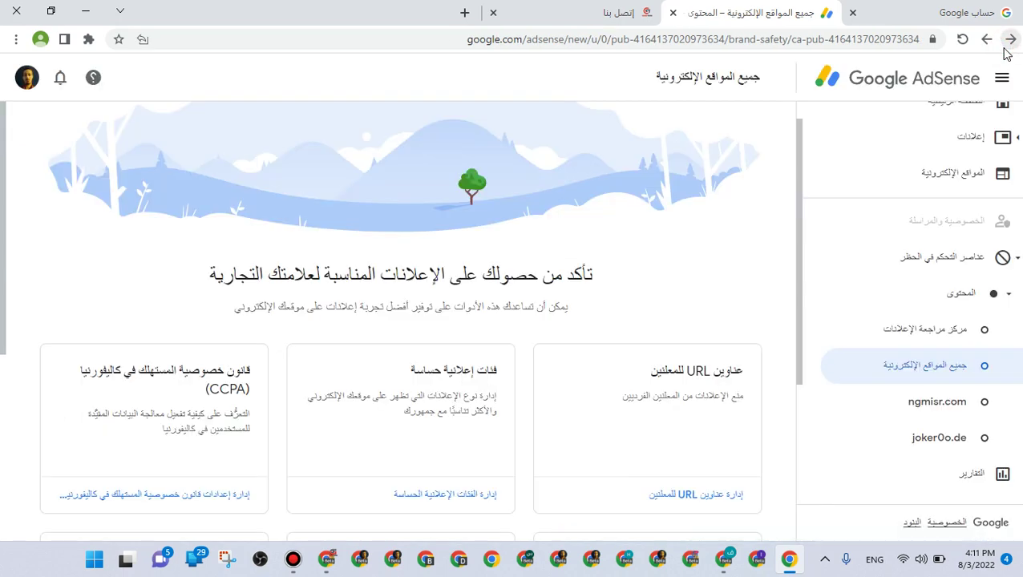
scroll(1004, 92, "up", 1)
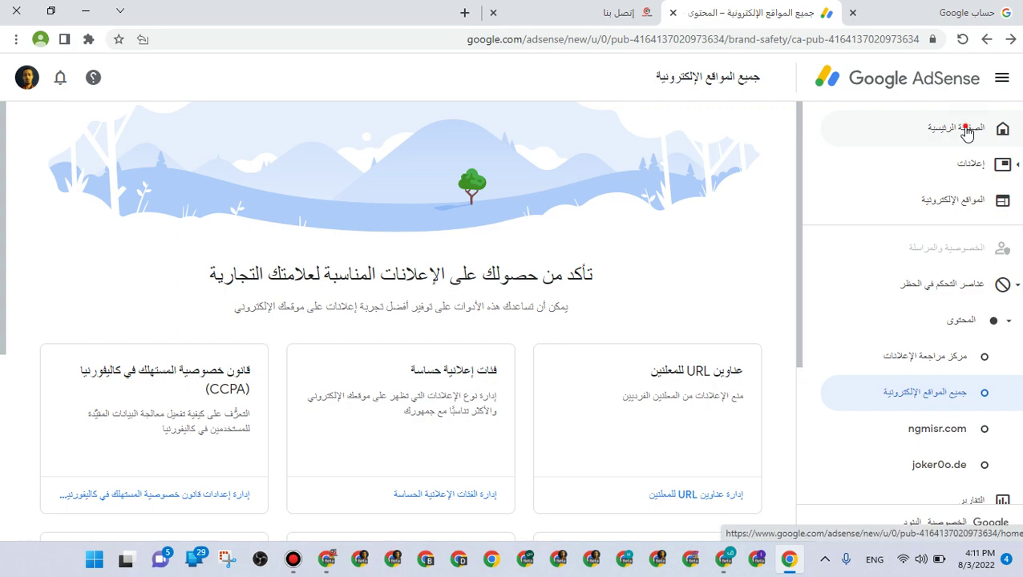
View the Sites list, then confirm address verification is complete in the other AdSense account
left_click(965, 129)
left_click(966, 199)
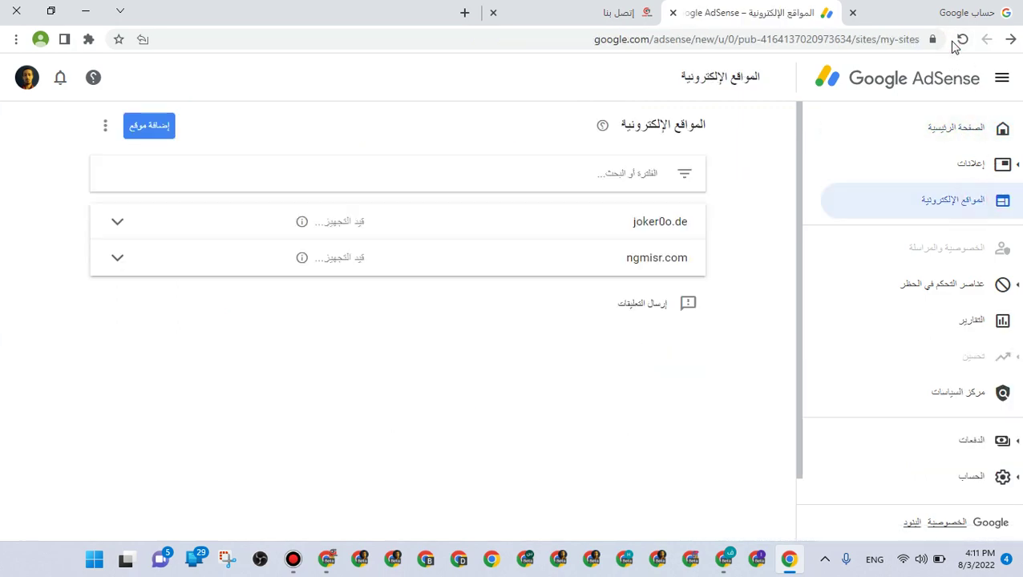
left_click(723, 558)
left_click(898, 436)
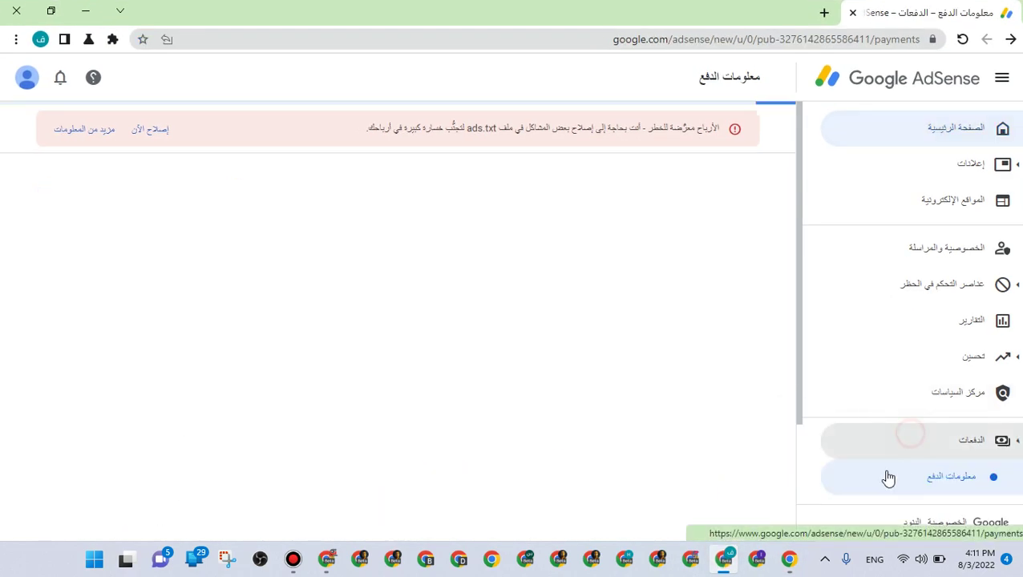
scroll(914, 437, "down", 2)
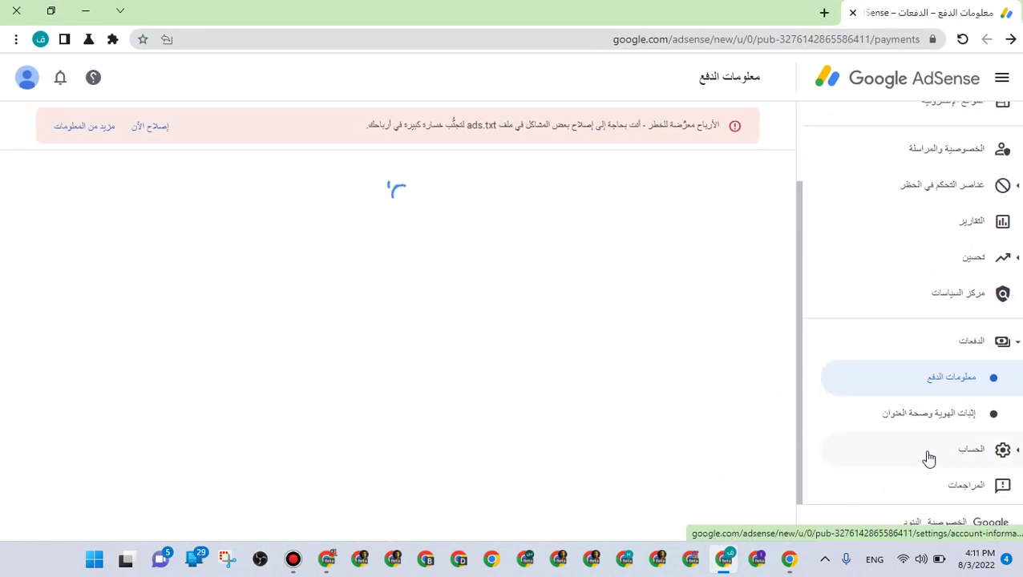
left_click(929, 417)
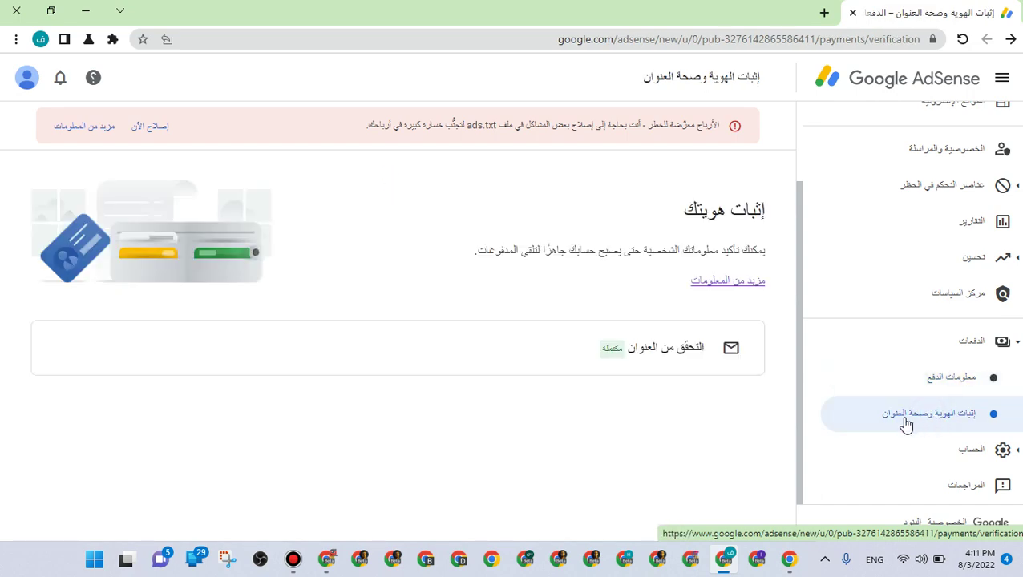
triple_click(686, 343)
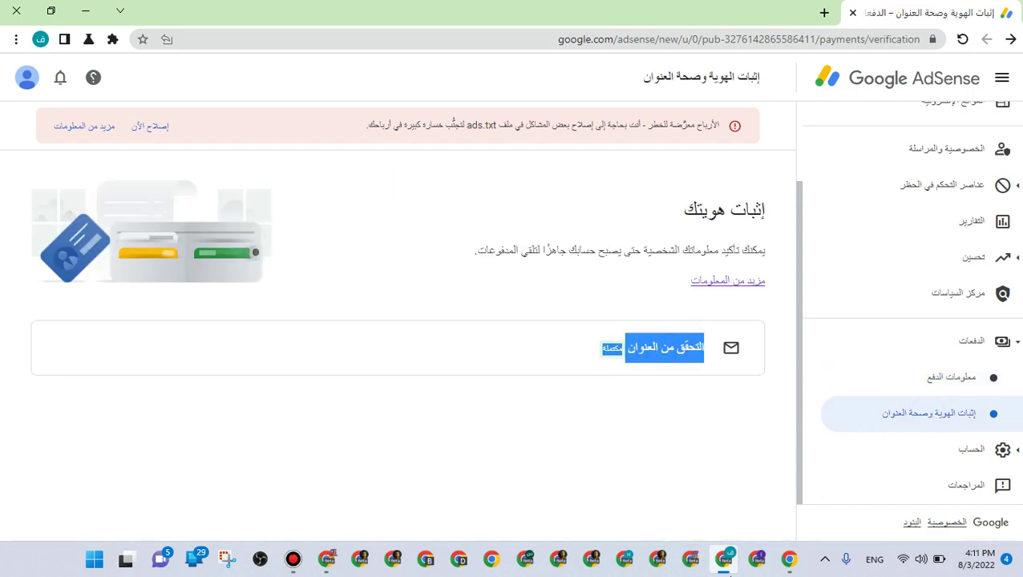
left_click(757, 558)
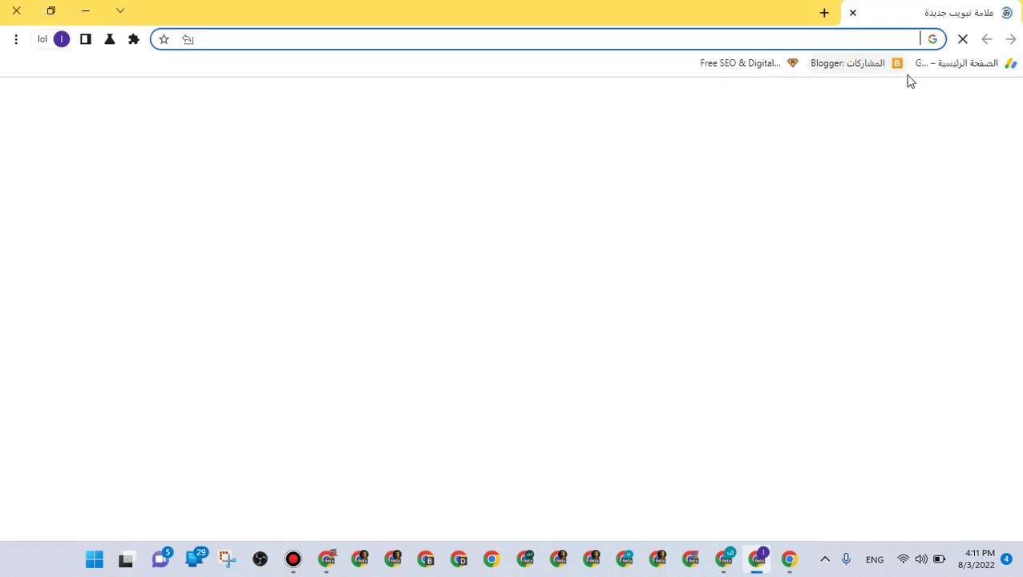
Check this account's identity and address verification page, reloading after an error, then return to Sites
left_click(970, 63)
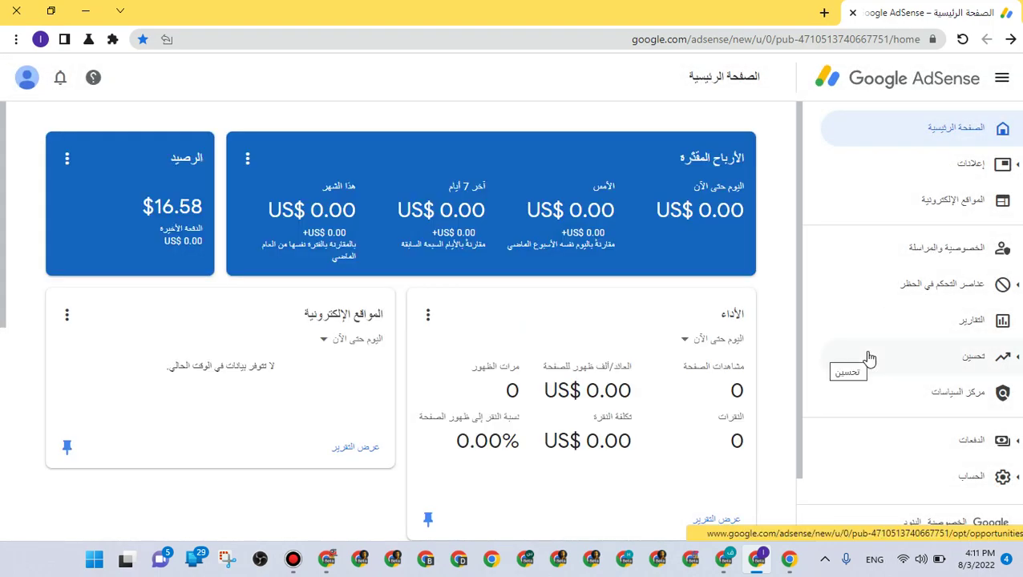
scroll(937, 433, "down", 1)
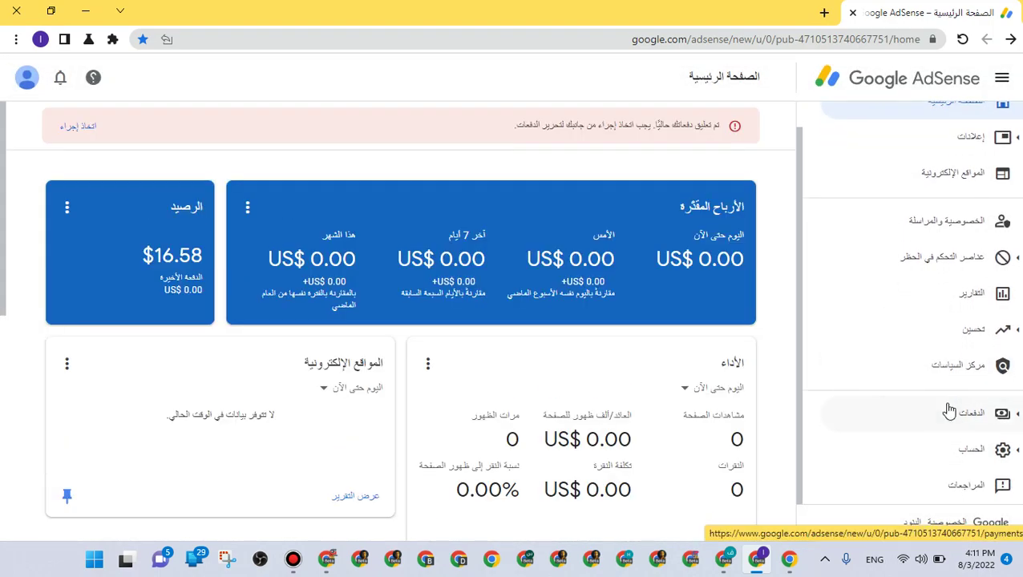
left_click(948, 410)
left_click(848, 485)
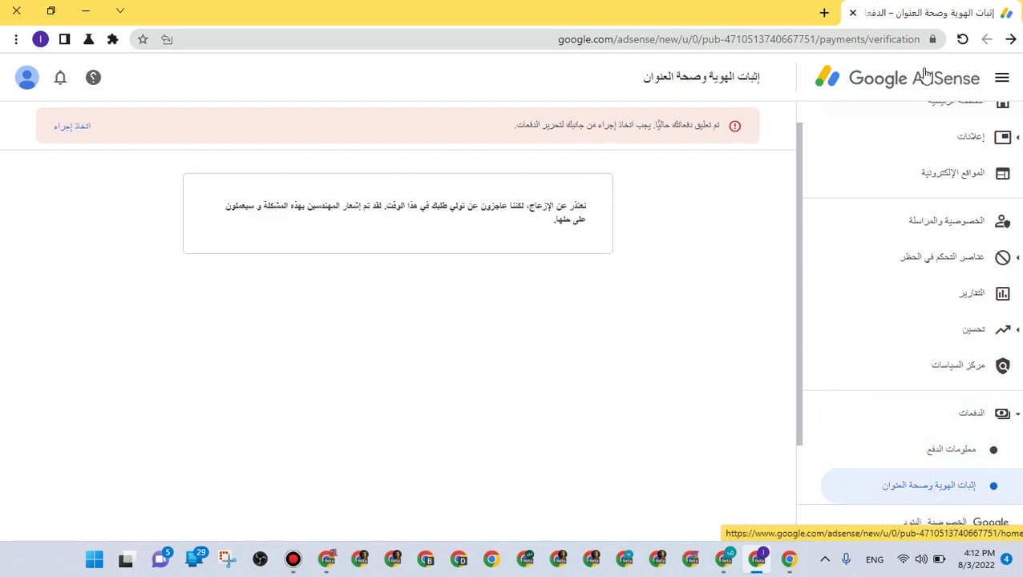
left_click(962, 39)
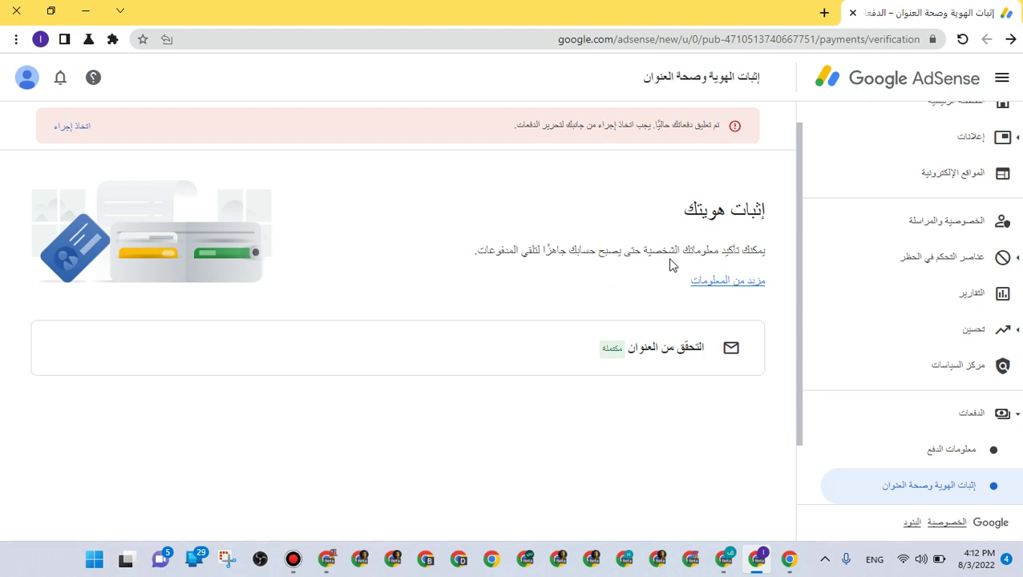
left_click(758, 557)
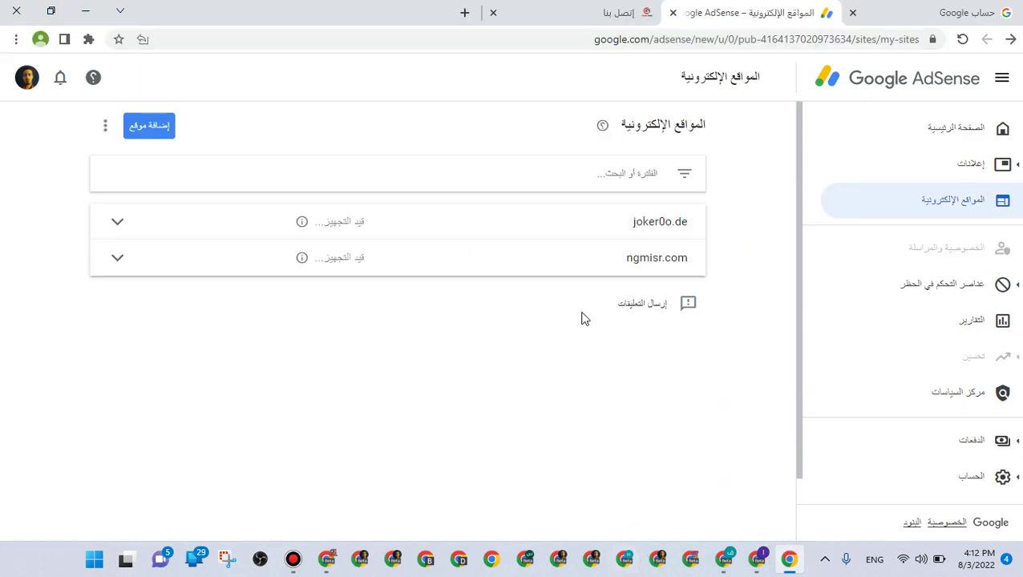
Reload the sites page, switch to the Google Account home, and highlight the greeting's name
left_click(961, 38)
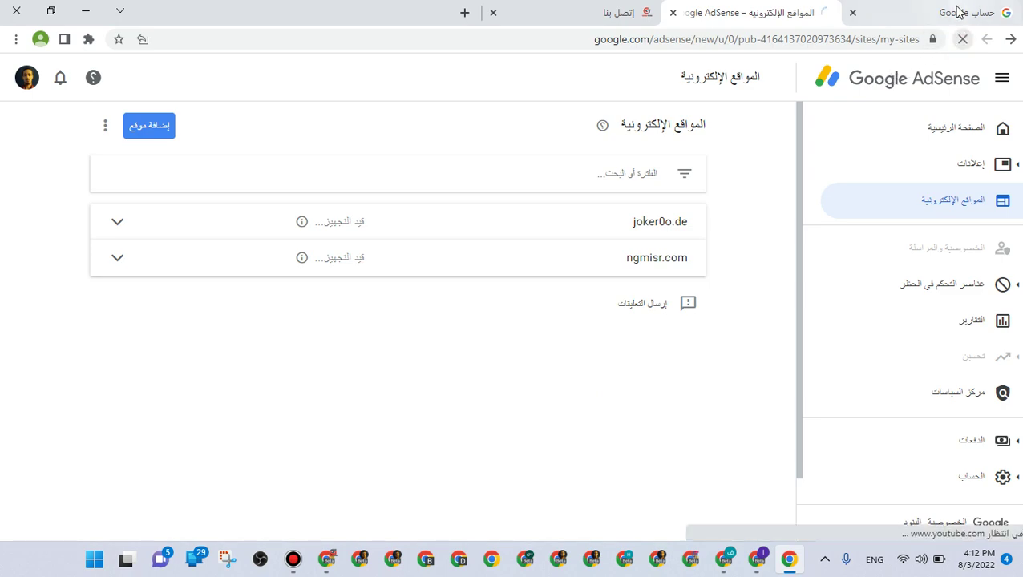
left_click(960, 11)
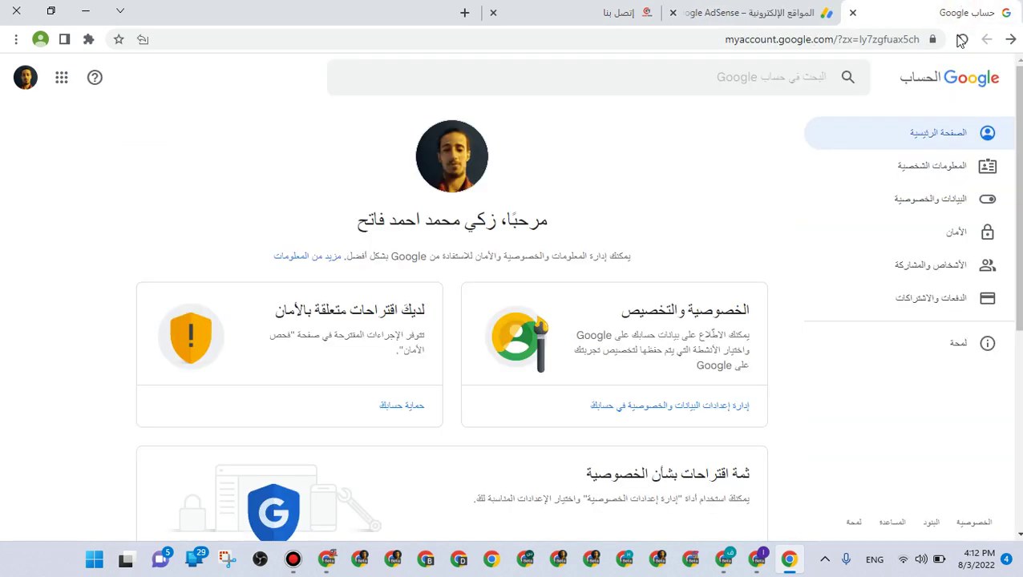
left_click_drag(503, 225, 335, 213)
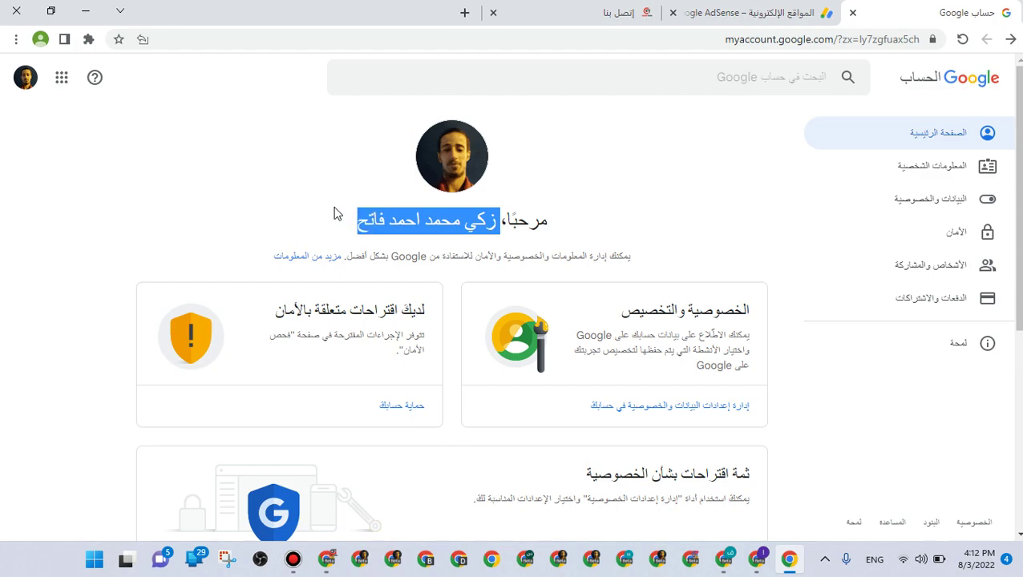